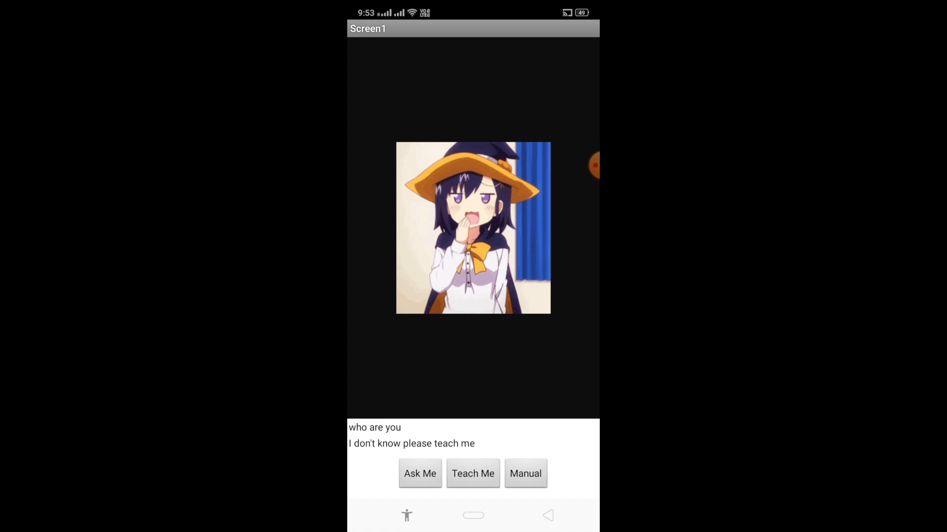
# - Open the form for teaching answers manually and enter the question "who are you"
pyautogui.click(526, 474)
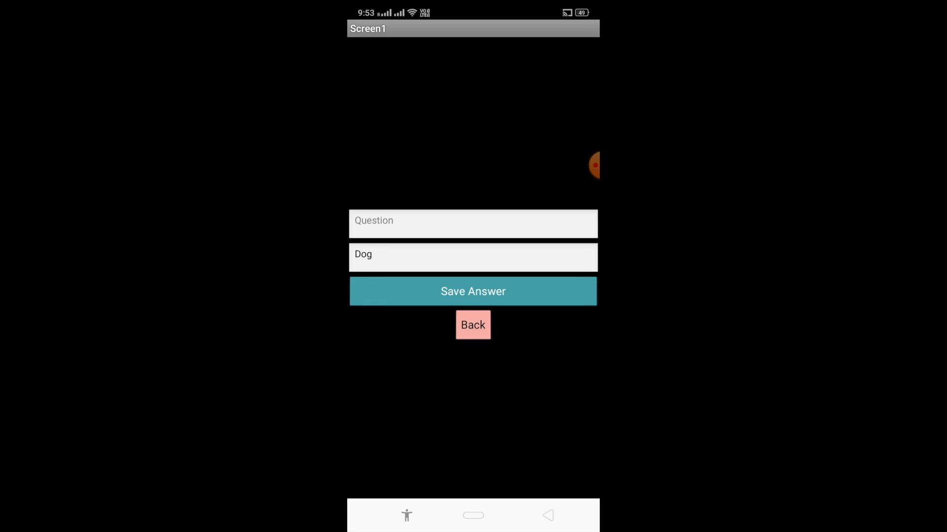
pyautogui.click(473, 224)
pyautogui.write('w')
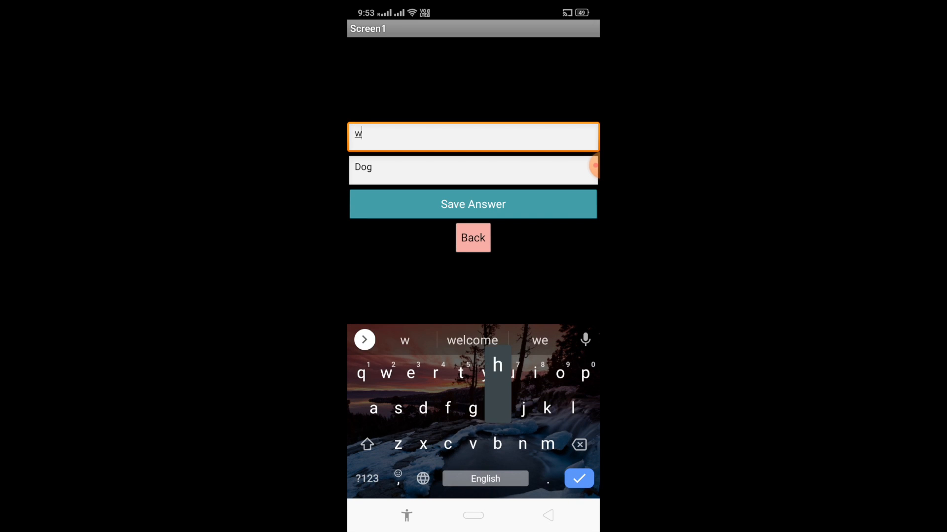
pyautogui.write('ho are y')
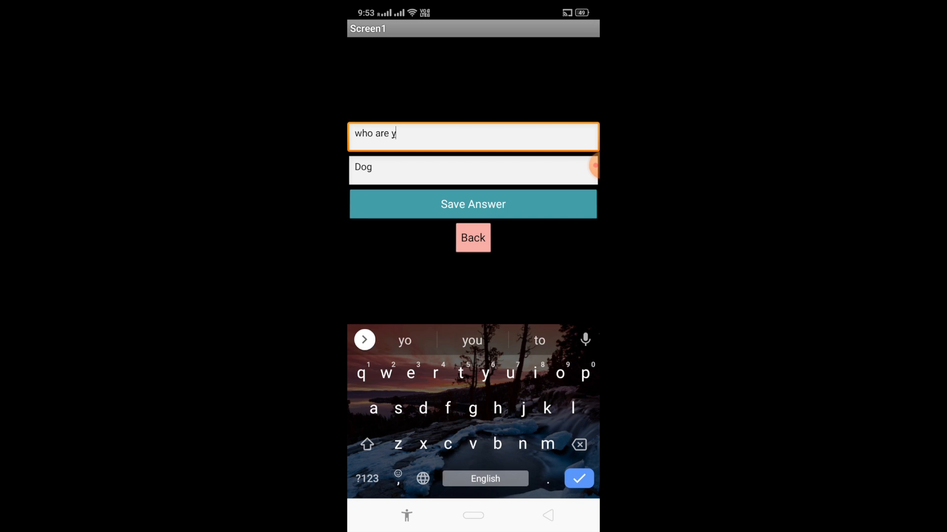
pyautogui.write('ou')
# - Replace the answer with "I'm Ellie", save it and return to the main screen
pyautogui.click(472, 170)
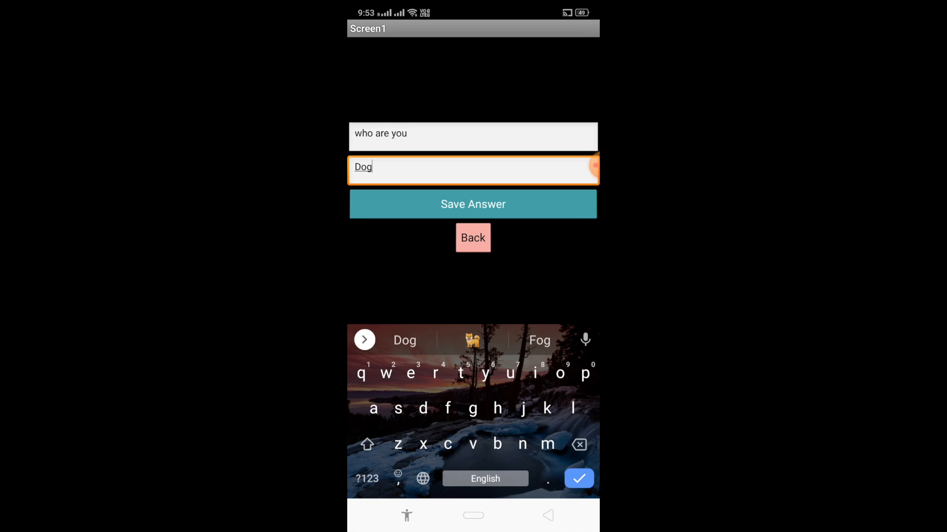
pyautogui.press('BackSpace')
pyautogui.press('BackSpace')
pyautogui.press('BackSpace')
pyautogui.write("I'm")
pyautogui.press('shift')
pyautogui.write('Elli')
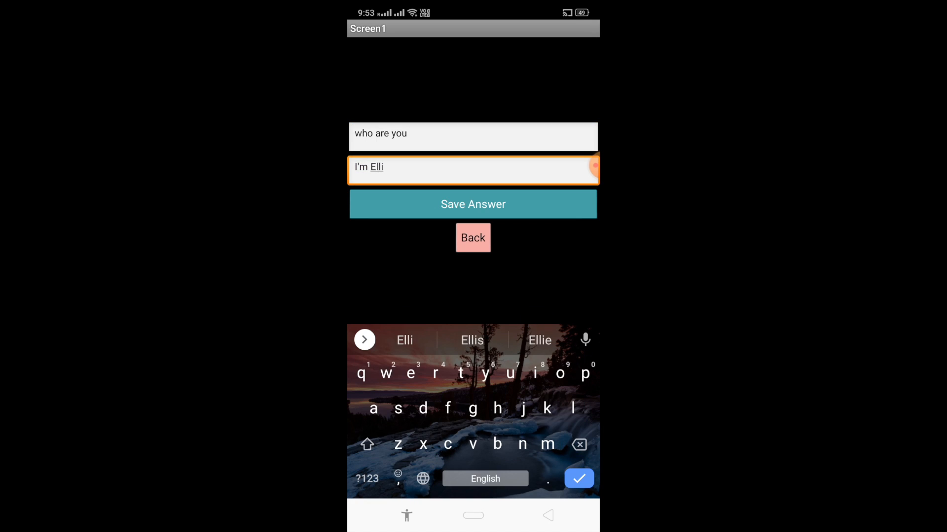
pyautogui.click(540, 340)
pyautogui.click(473, 204)
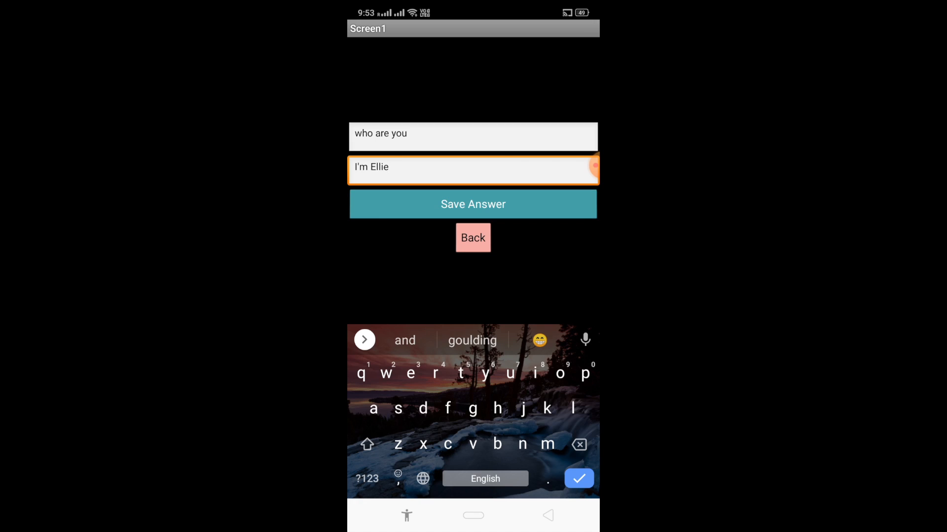
pyautogui.click(473, 238)
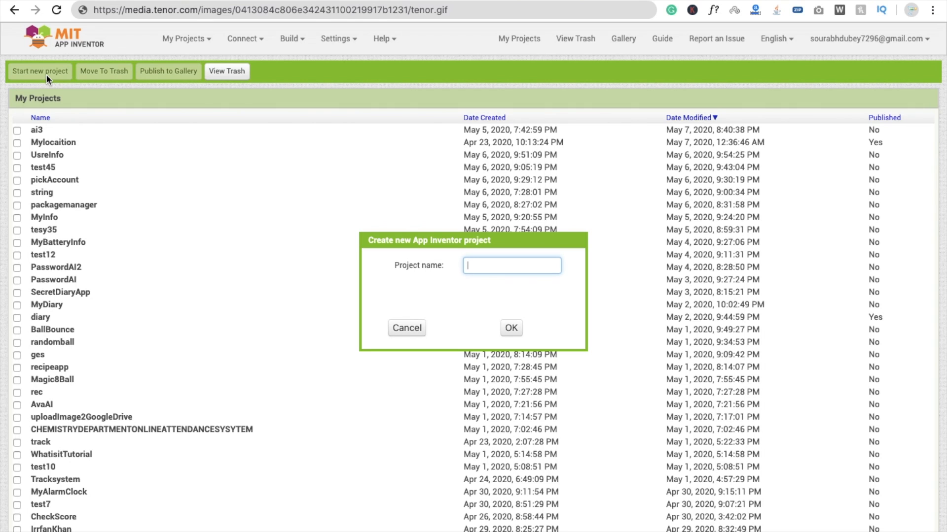
# - Create the new project with the name Ai4 and add a VerticalArrangement to Screen1
pyautogui.write('AI4')
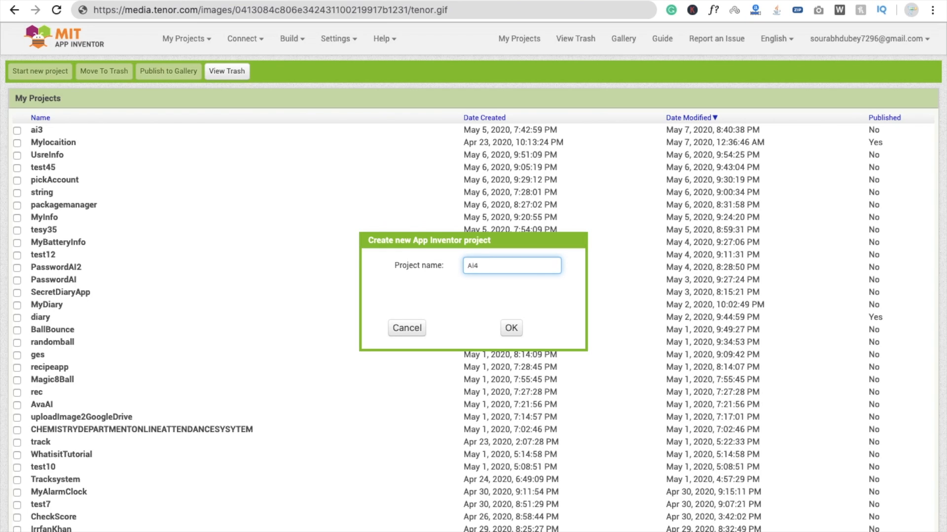
pyautogui.click(511, 328)
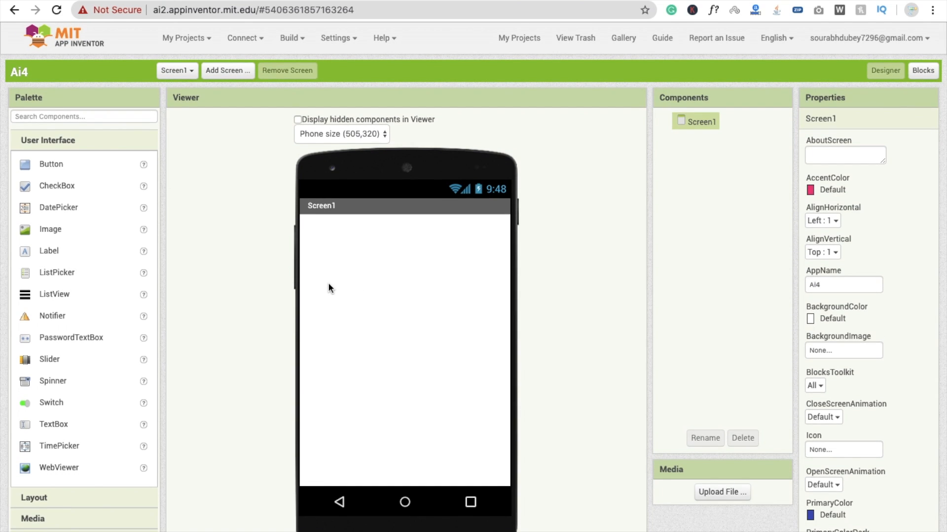
pyautogui.scroll(-1, 162, 448)
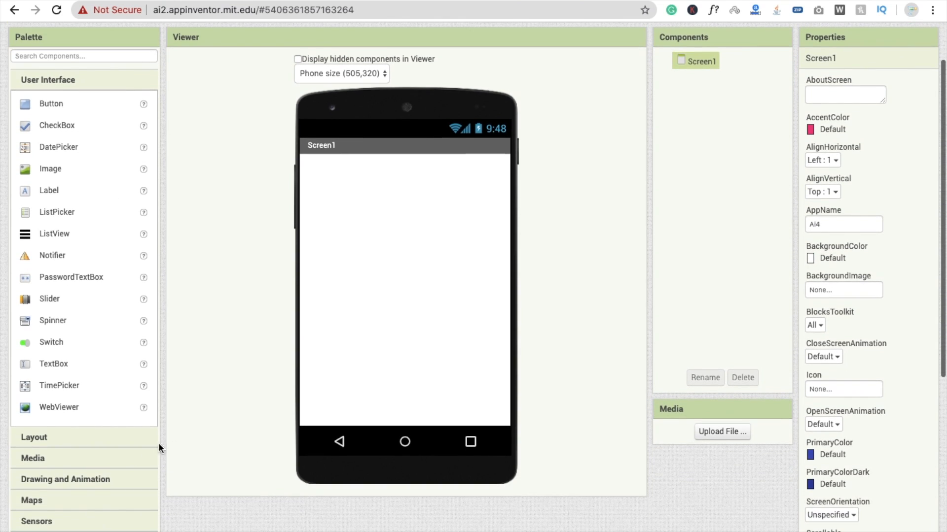
pyautogui.click(31, 442)
pyautogui.moveTo(85, 197); pyautogui.dragTo(398, 211)
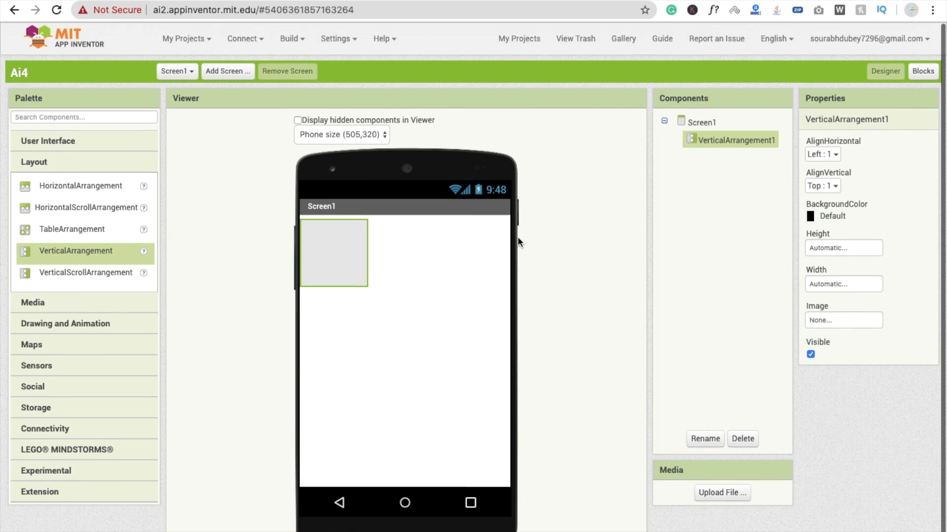
# - Set both the width and the height of the VerticalArrangement to Fill parent
pyautogui.click(823, 285)
pyautogui.click(820, 297)
pyautogui.click(858, 339)
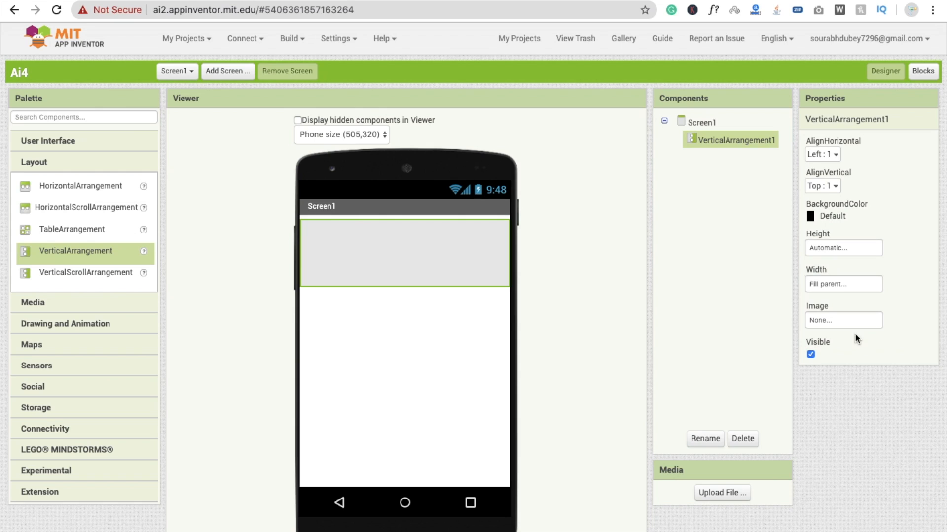
pyautogui.click(830, 257)
pyautogui.click(826, 260)
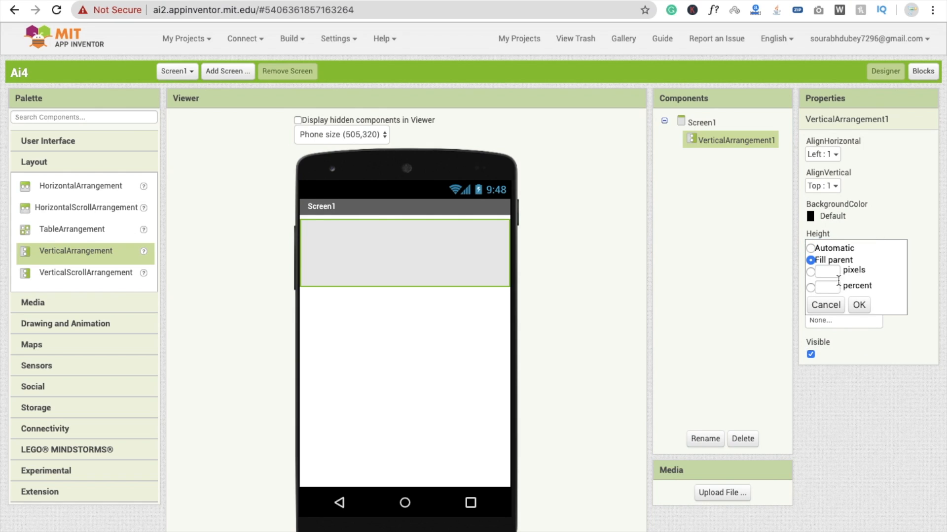
pyautogui.click(856, 305)
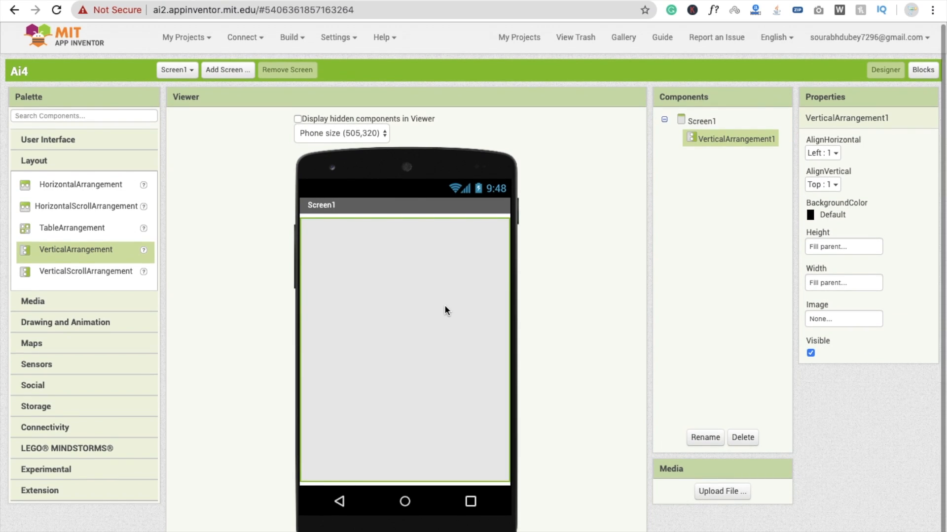
# - Add a WebViewer component inside the VerticalArrangement
pyautogui.scroll(-1, 445, 306)
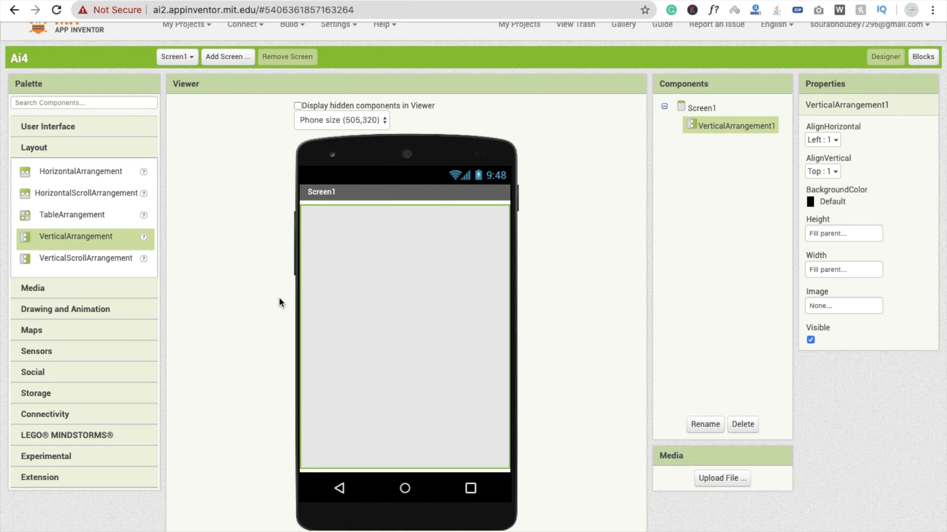
pyautogui.click(45, 129)
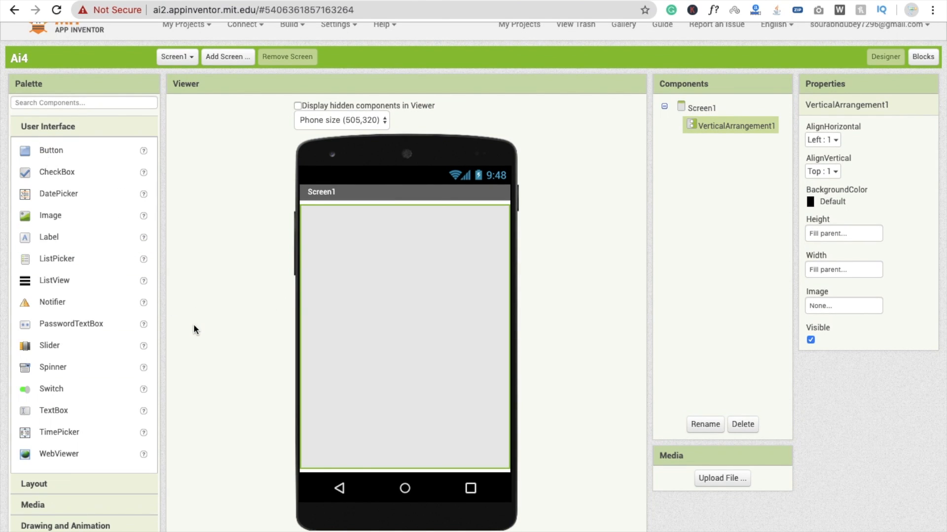
pyautogui.scroll(-3, 193, 325)
pyautogui.moveTo(42, 311); pyautogui.dragTo(333, 196)
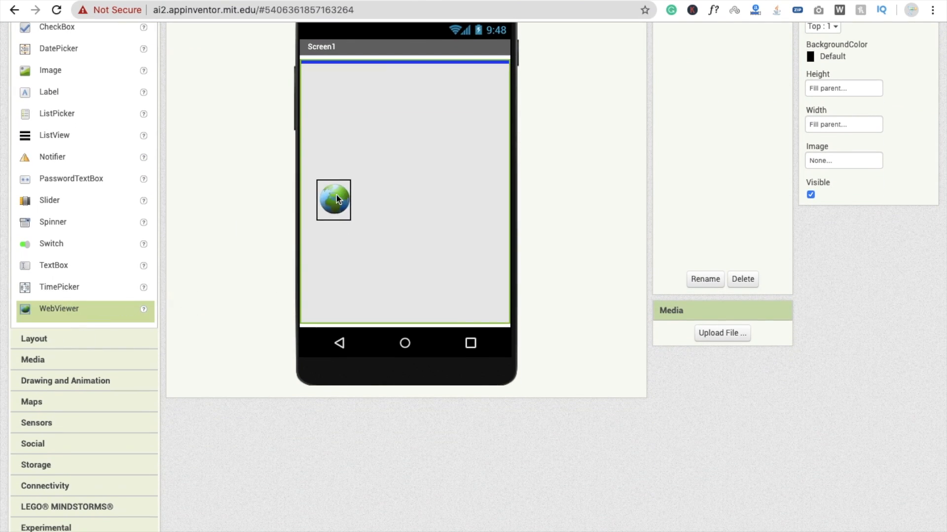
pyautogui.moveTo(489, 191); pyautogui.dragTo(489, 193)
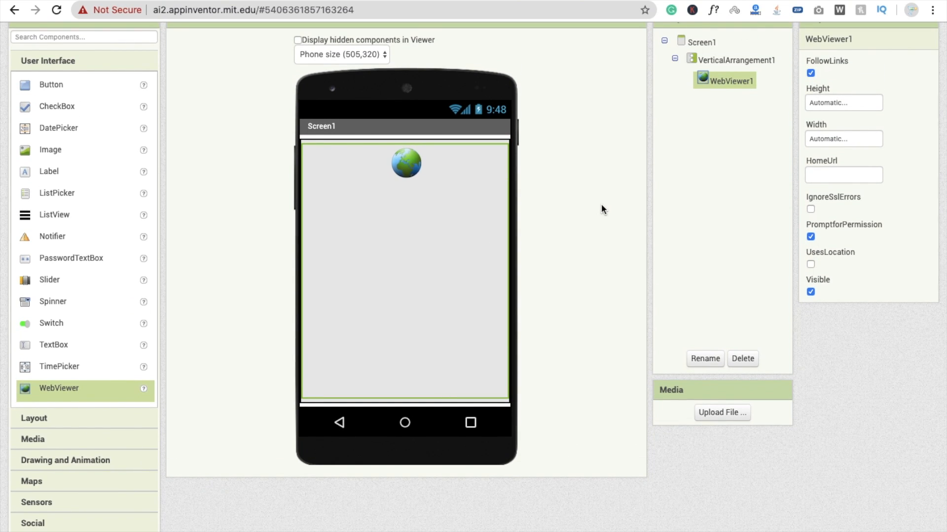
pyautogui.scroll(1, 601, 209)
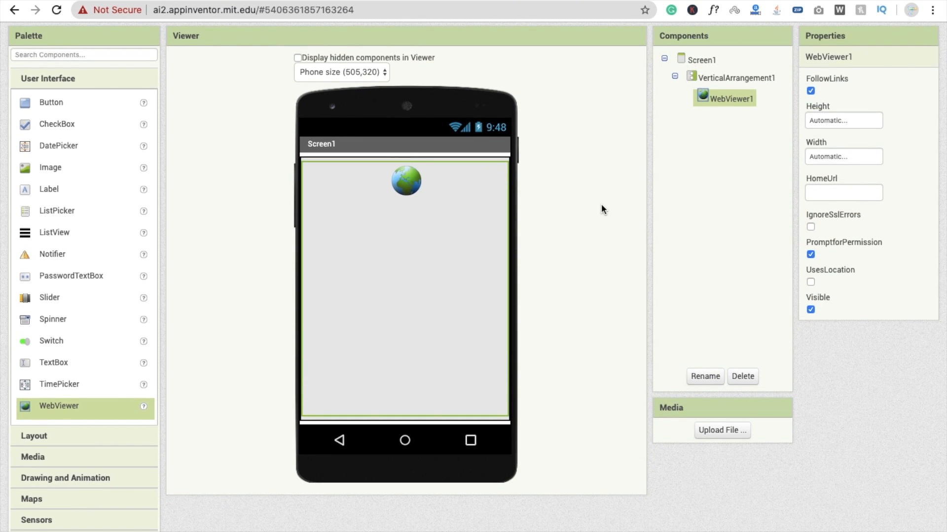
pyautogui.scroll(1, 601, 208)
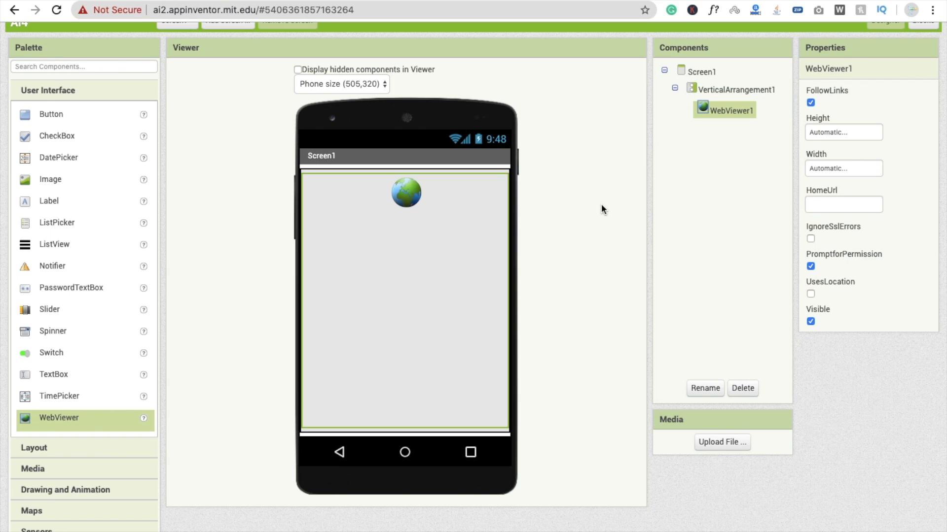
# - Add a HorizontalArrangement below the WebViewer inside the VerticalArrangement and set its width to Fill parent
pyautogui.scroll(-1, 212, 244)
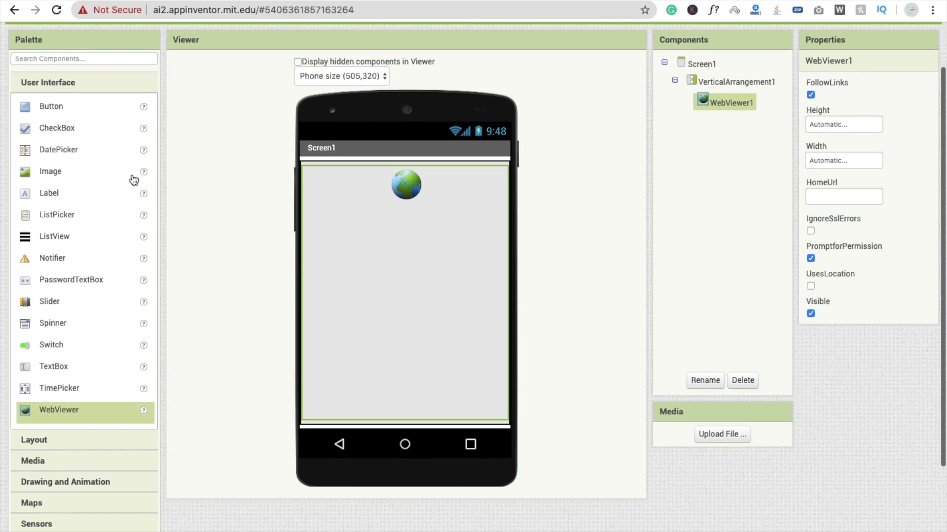
pyautogui.scroll(-5, 207, 249)
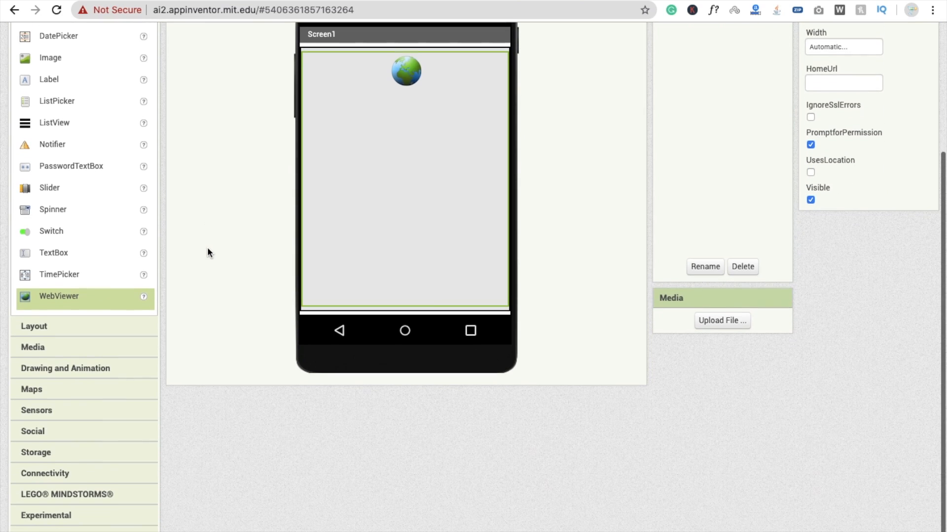
pyautogui.click(100, 329)
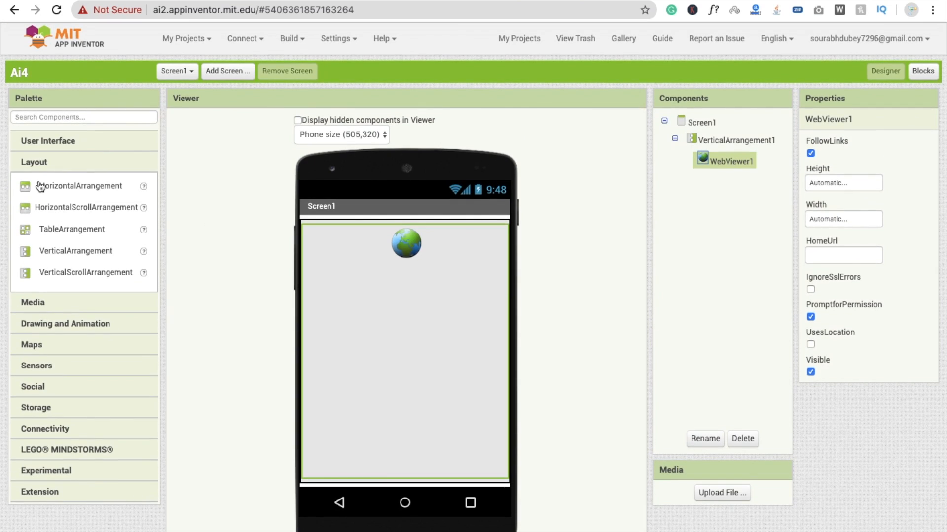
pyautogui.moveTo(78, 197); pyautogui.dragTo(402, 414)
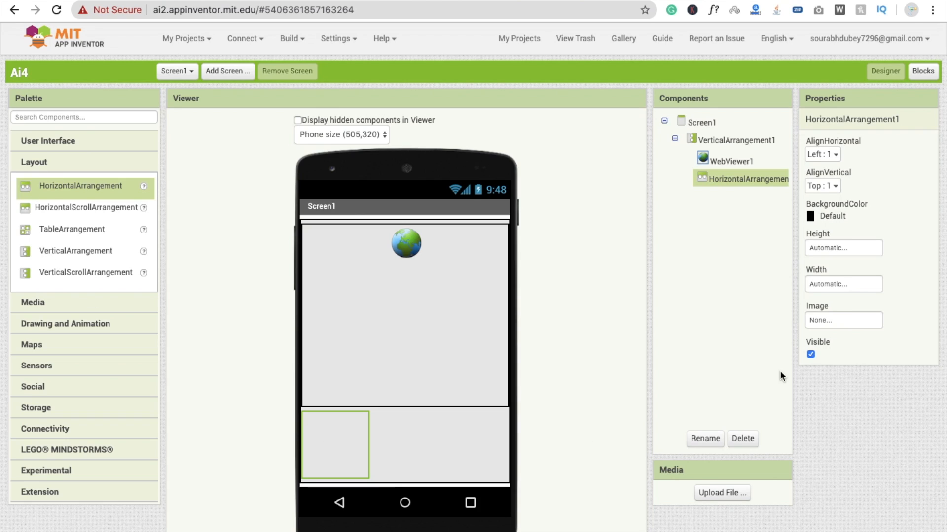
pyautogui.click(828, 282)
pyautogui.click(810, 296)
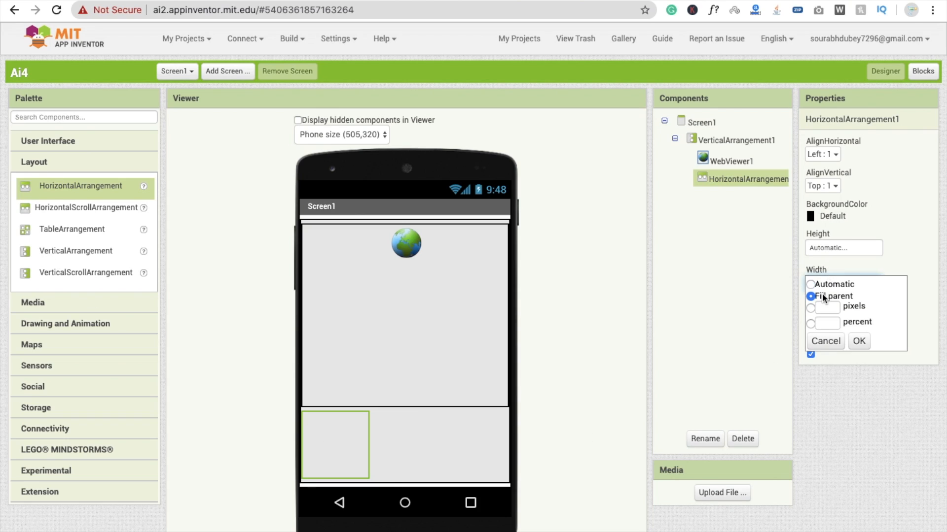
pyautogui.click(859, 340)
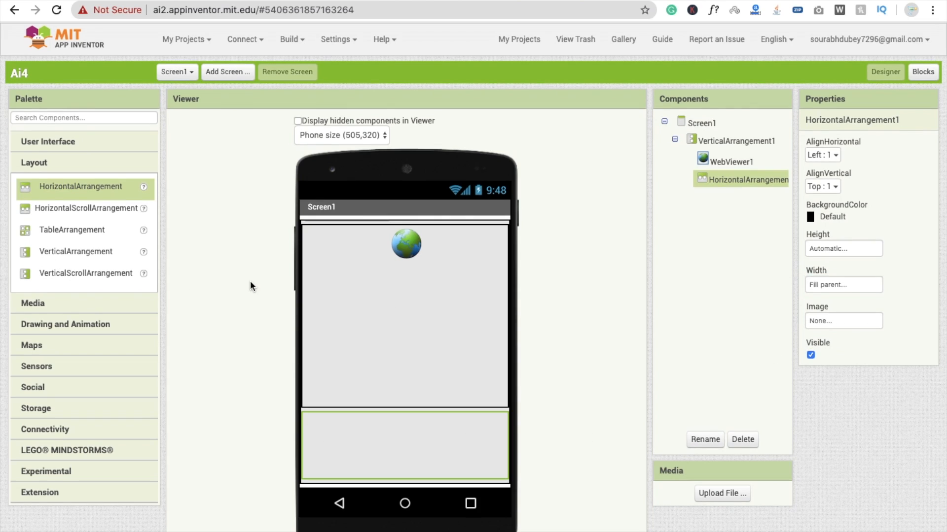
# - Place three buttons side by side in the HorizontalArrangement
pyautogui.click(41, 141)
pyautogui.scroll(-1, 167, 249)
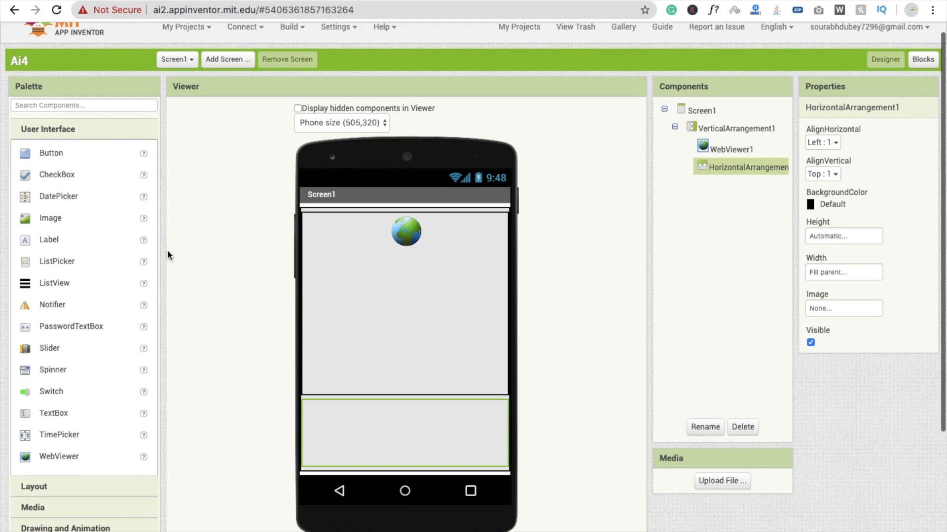
pyautogui.moveTo(49, 153); pyautogui.dragTo(468, 462)
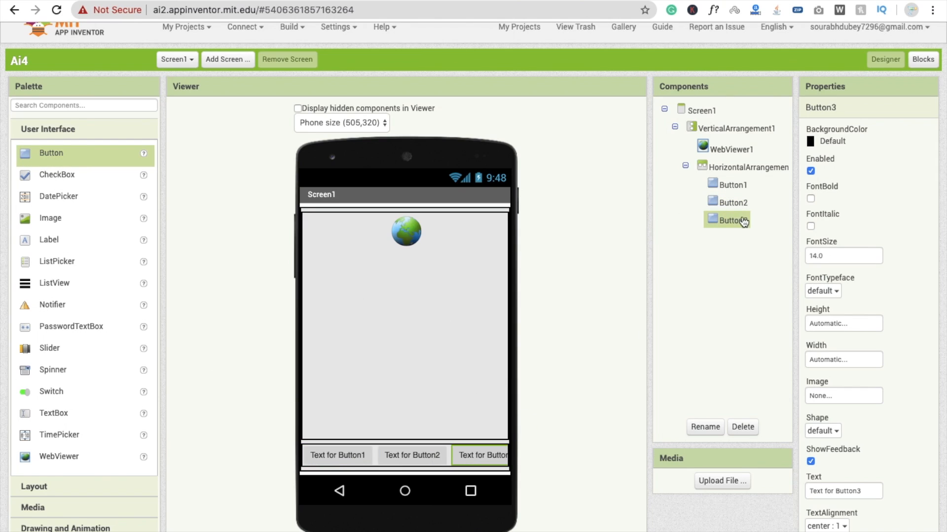
# - Change the text of the first button to "Ask Me"
pyautogui.click(727, 192)
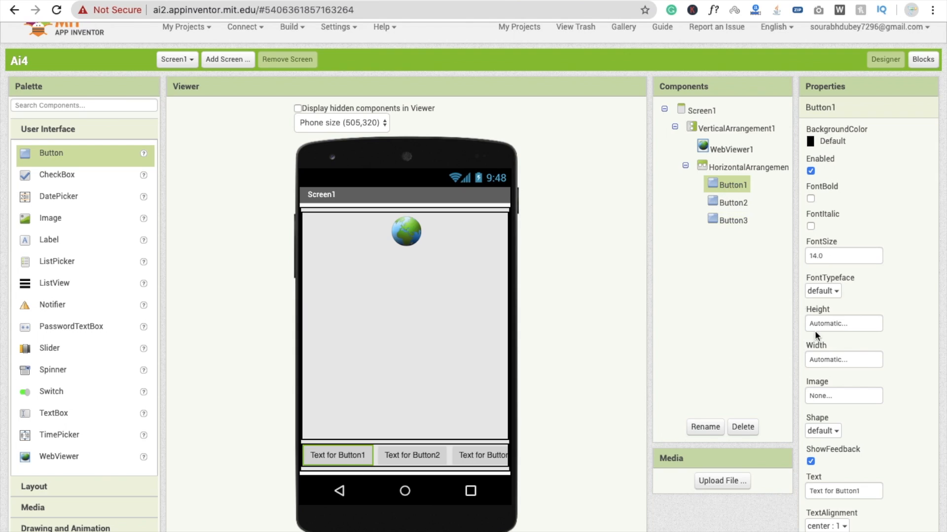
pyautogui.tripleClick(862, 491)
pyautogui.write('Ask Me')
pyautogui.press('Return')
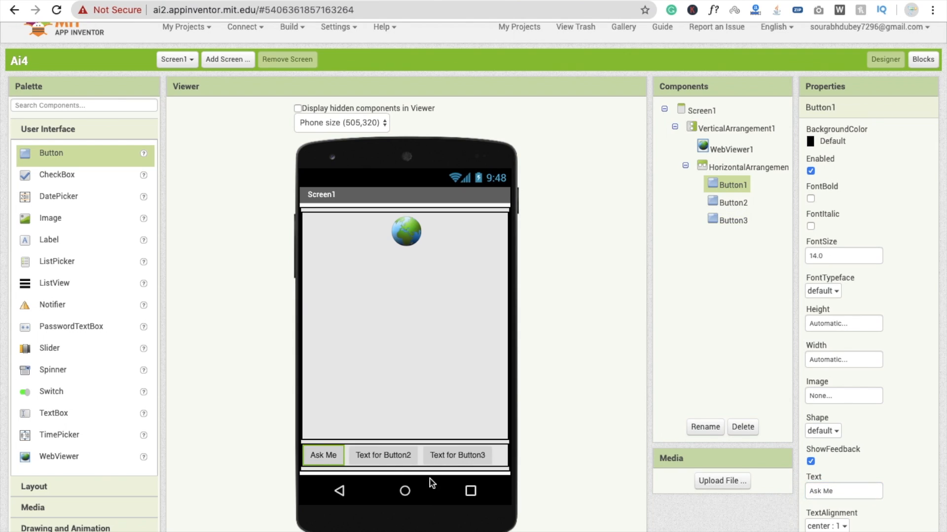
# - Change the text of the second button to "Teach Me"
pyautogui.click(386, 455)
pyautogui.doubleClick(838, 491)
pyautogui.tripleClick(838, 492)
pyautogui.write('Teach Me')
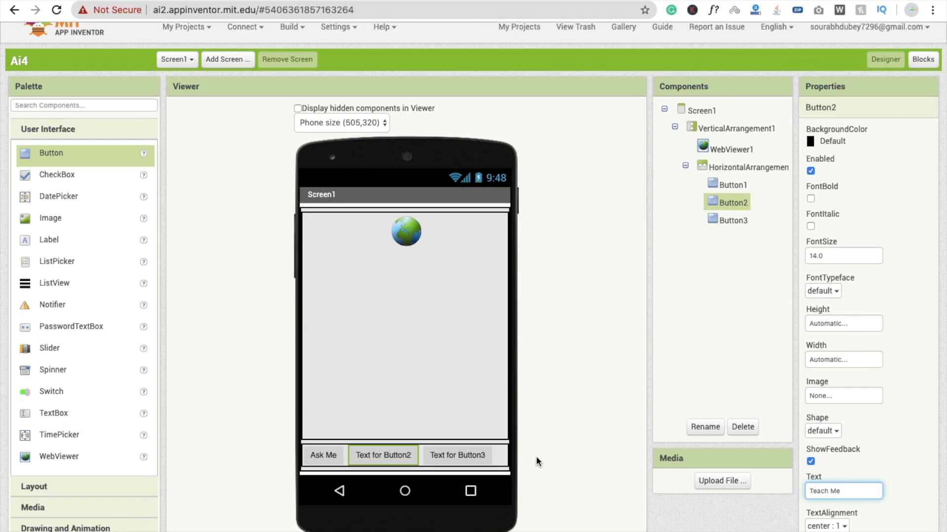
# - Change the text of the third button to "Manual"
pyautogui.click(458, 454)
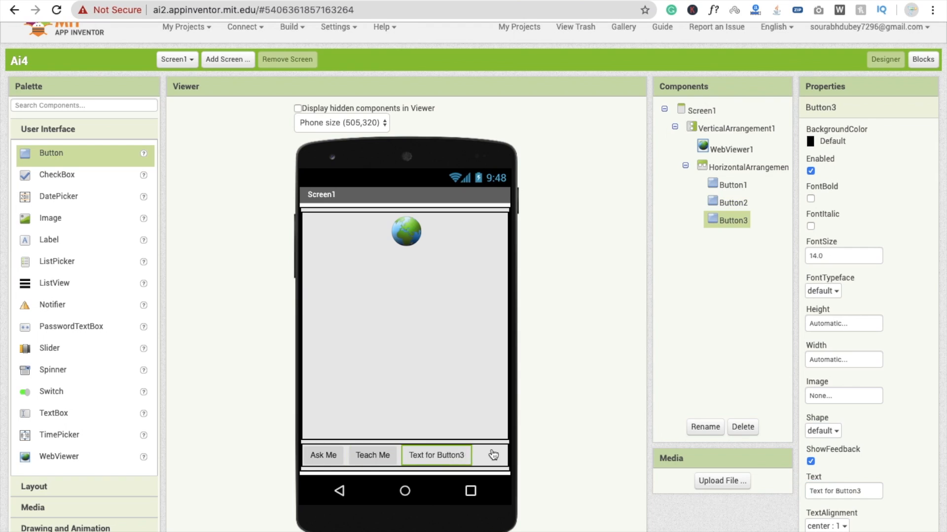
pyautogui.tripleClick(852, 493)
pyautogui.write('Manu')
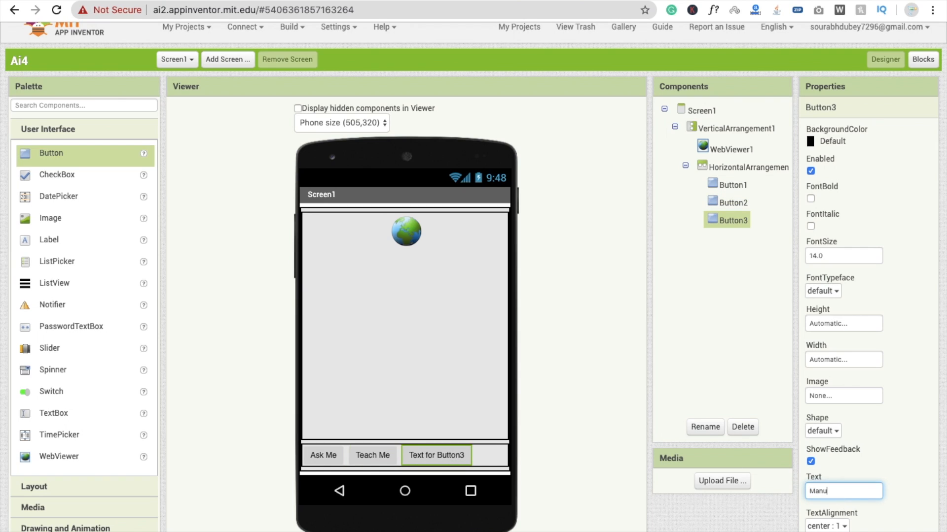
pyautogui.write('al')
pyautogui.press('Return')
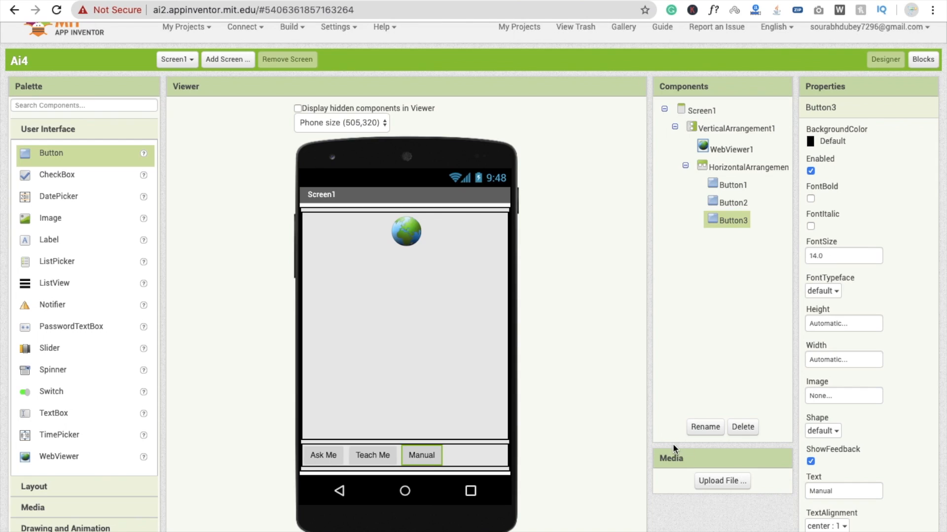
# - Set the HorizontalArrangement's vertical alignment to Center : 2 and its horizontal alignment to Center : 3
pyautogui.click(715, 173)
pyautogui.click(816, 174)
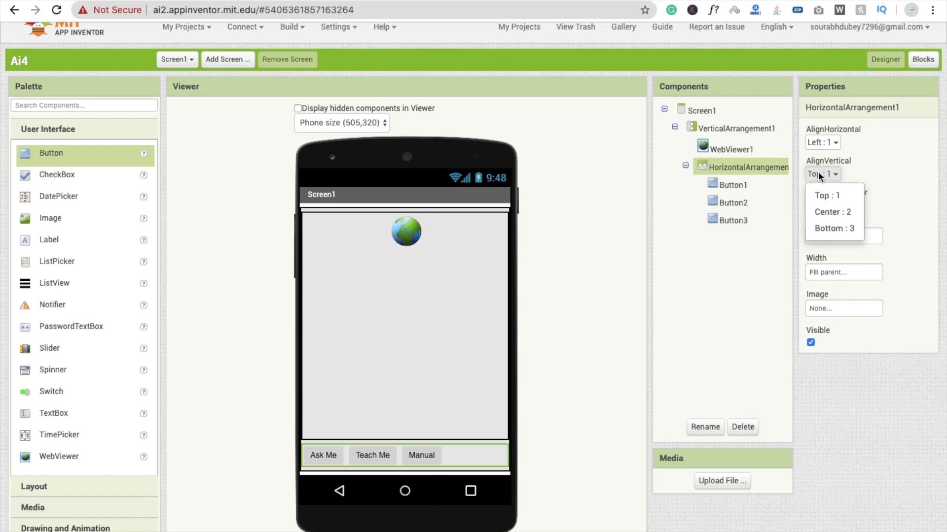
pyautogui.click(820, 212)
pyautogui.click(832, 145)
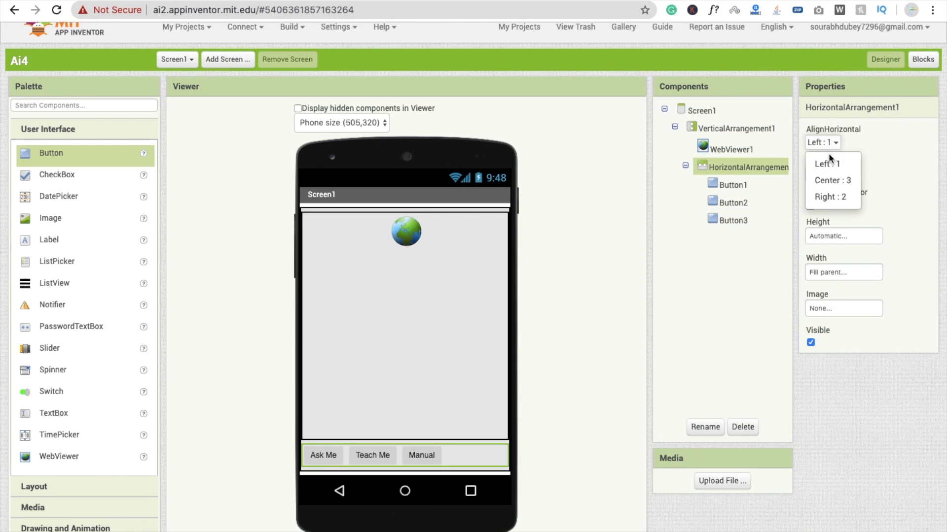
pyautogui.click(829, 180)
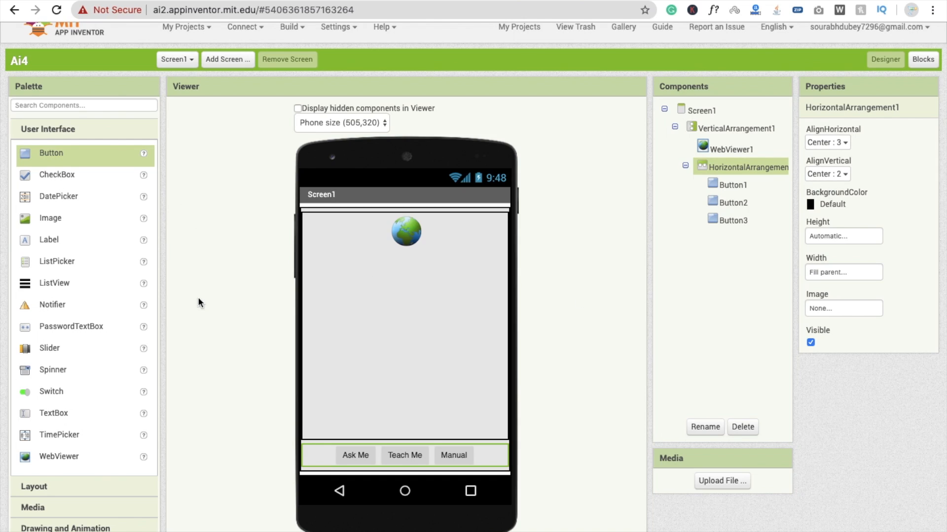
# - Place two labels, one below the other, between the web viewer and the button row
pyautogui.moveTo(48, 245); pyautogui.dragTo(311, 433)
pyautogui.moveTo(44, 236); pyautogui.dragTo(338, 443)
pyautogui.scroll(-1, 772, 436)
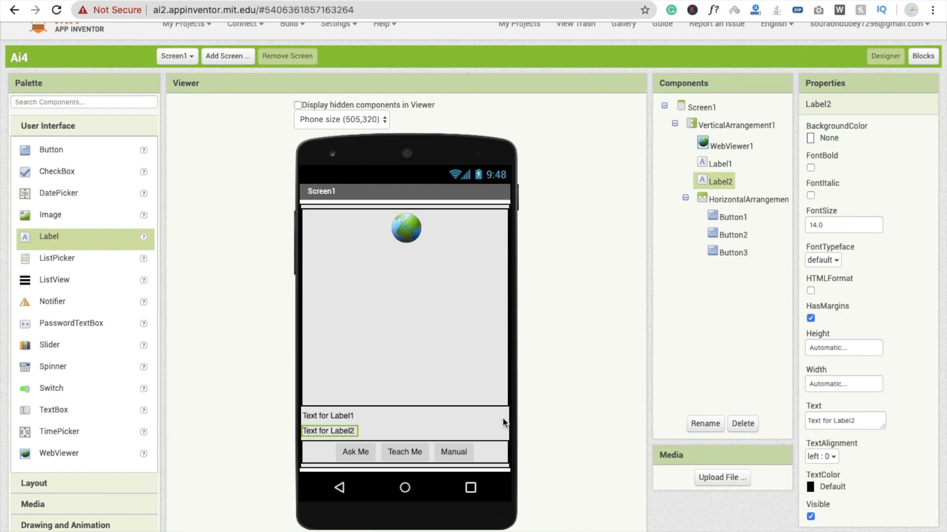
# - Change the text of the lower label, Label2, to "Answer"
pyautogui.click(872, 419)
pyautogui.tripleClick(871, 419)
pyautogui.write('Answer')
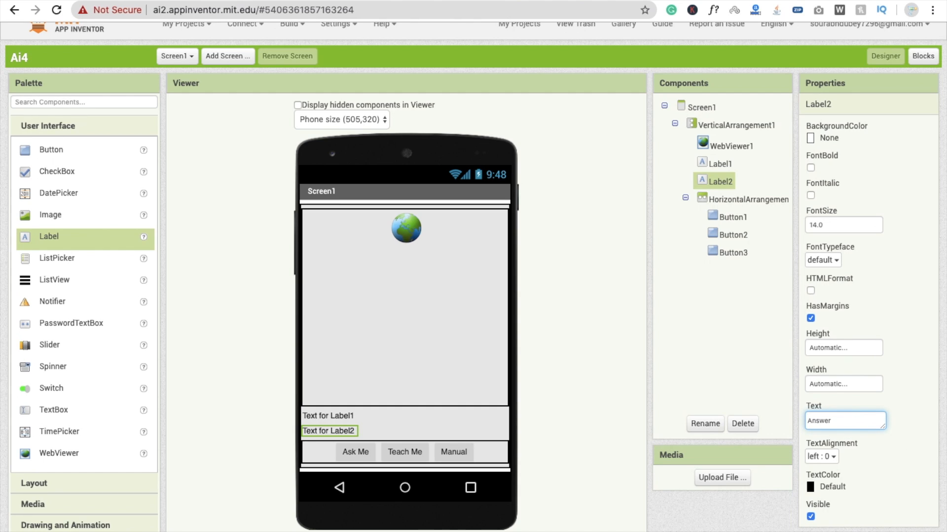
pyautogui.press('Return')
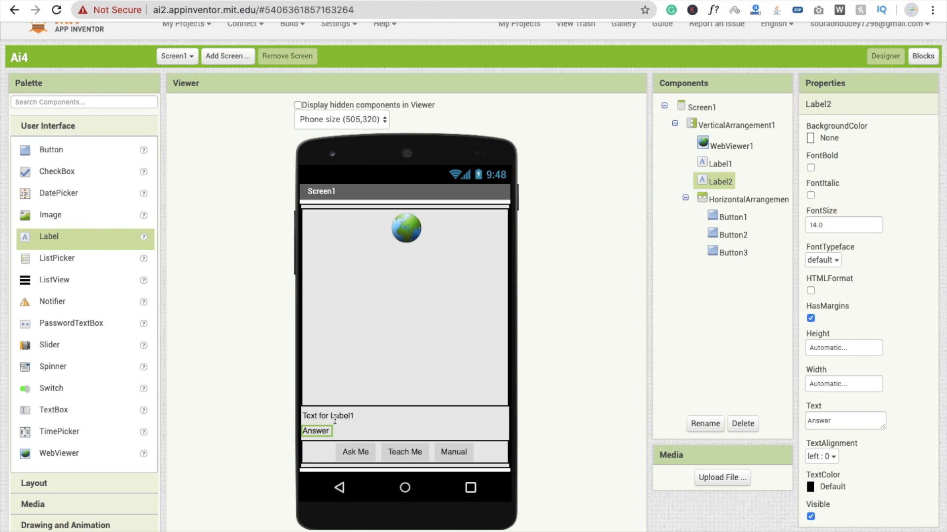
# - Change the text of the upper label, Label1, to "Question"
pyautogui.click(334, 417)
pyautogui.tripleClick(828, 421)
pyautogui.write('Question')
pyautogui.press('Return')
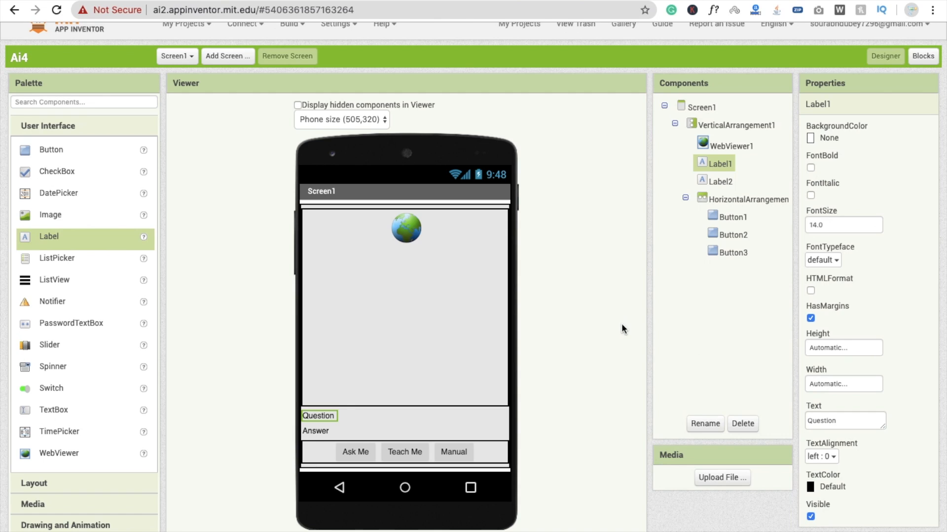
# - Show the properties of WebViewer1, and search Google for "taking girl gif" in a new browser tab
pyautogui.click(468, 282)
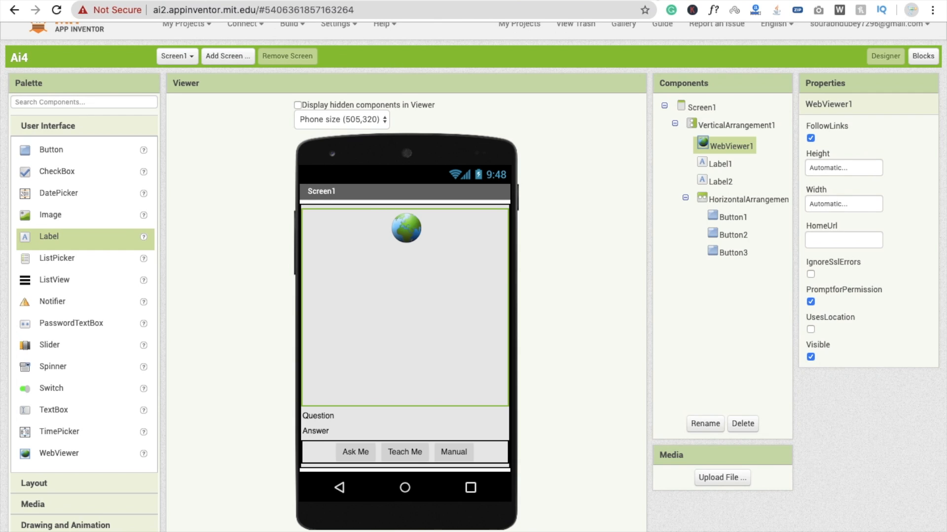
pyautogui.press('super+t')
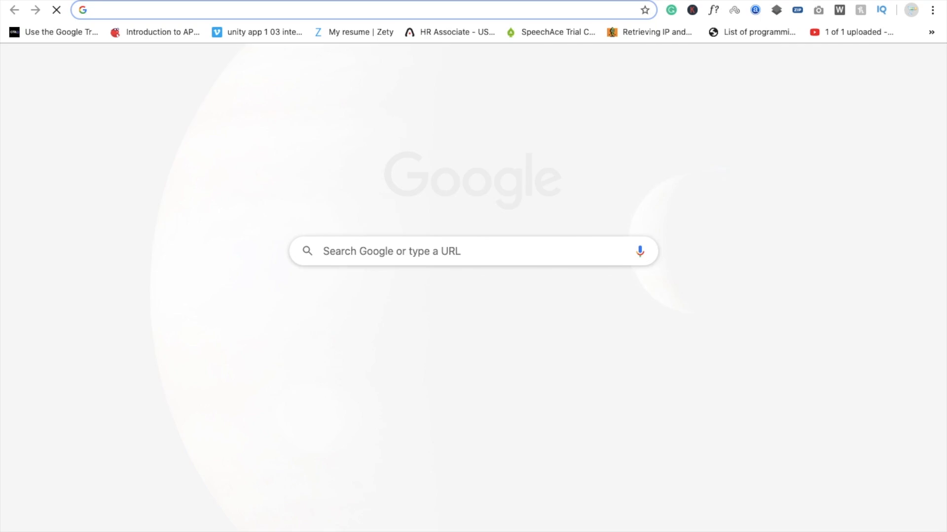
pyautogui.write('taking ')
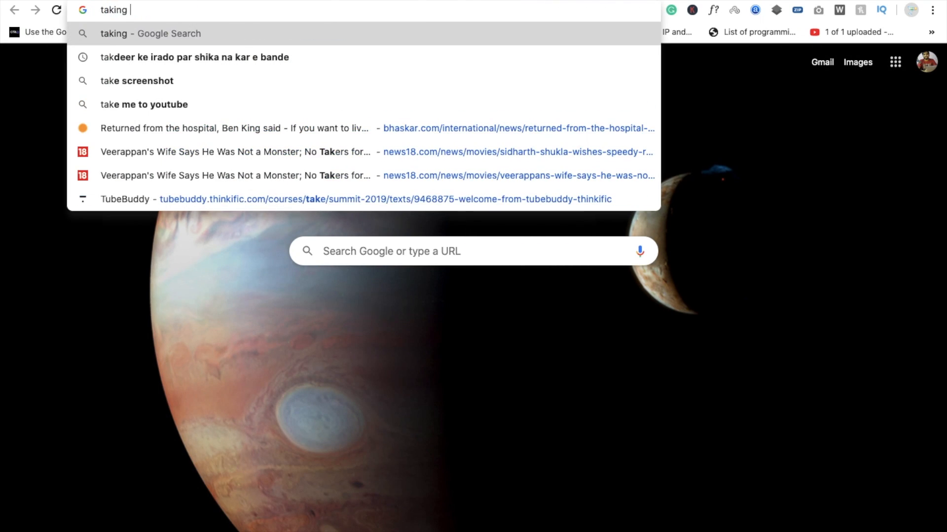
pyautogui.write('girl gif')
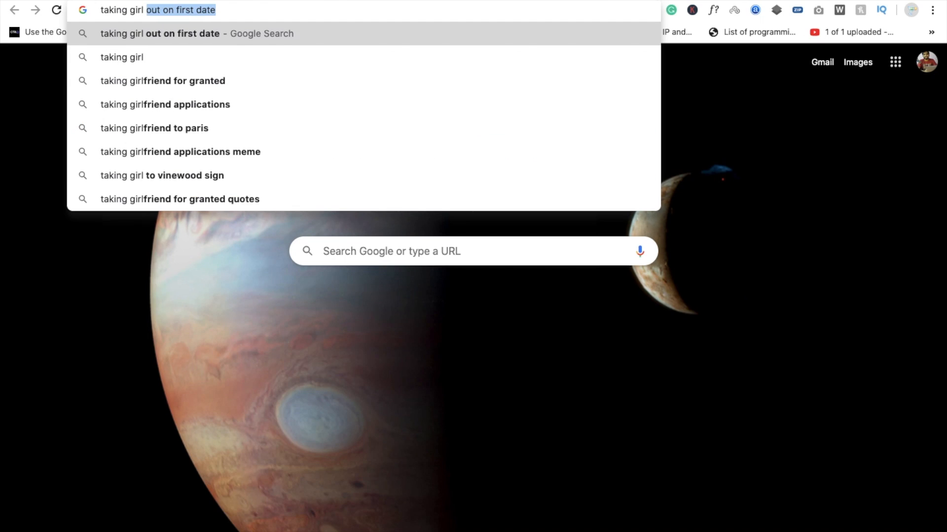
pyautogui.press('Return')
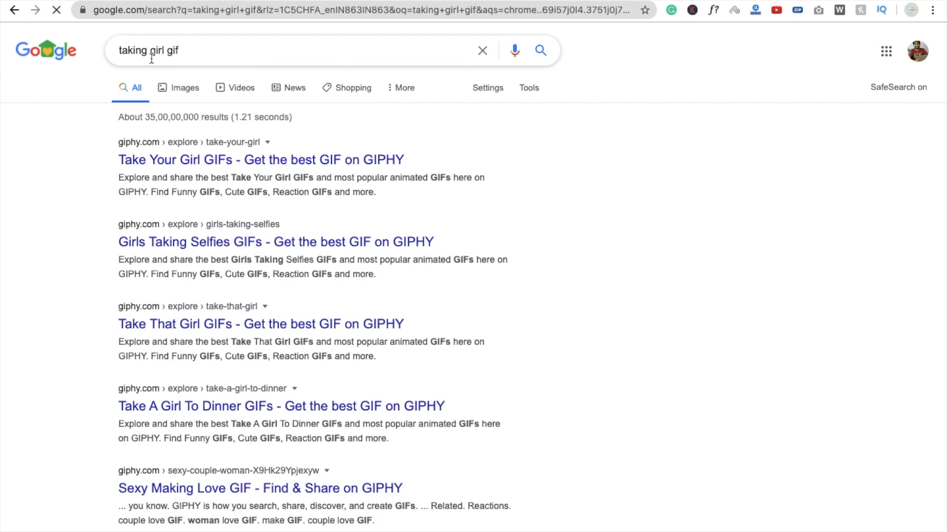
# - Browse GIPHY's Take Your Girl GIFs from the search results and open the "I've Had A Few" GIF
pyautogui.click(291, 161)
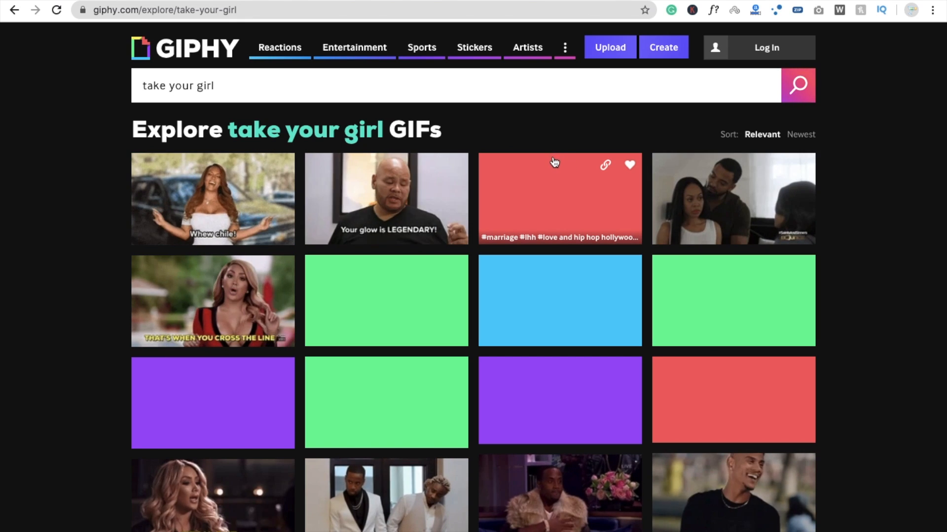
pyautogui.scroll(-8, 573, 230)
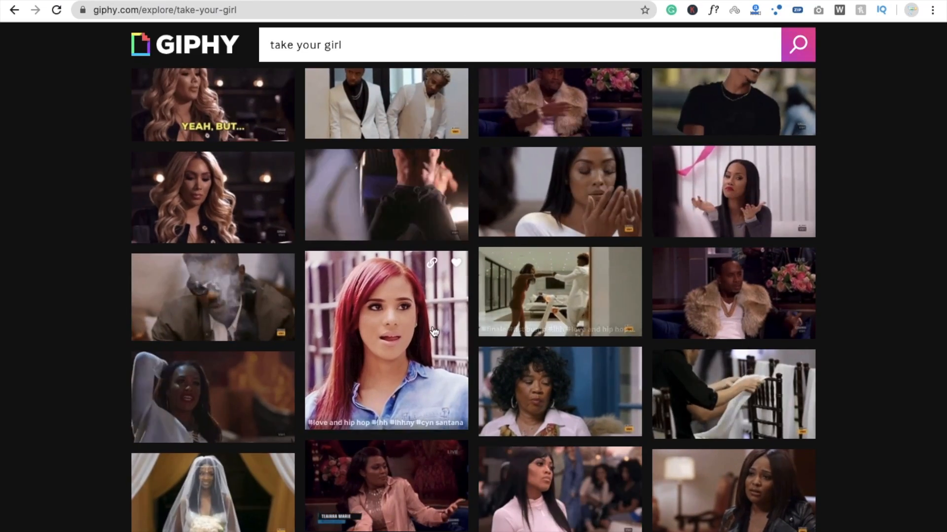
pyautogui.scroll(-6, 518, 397)
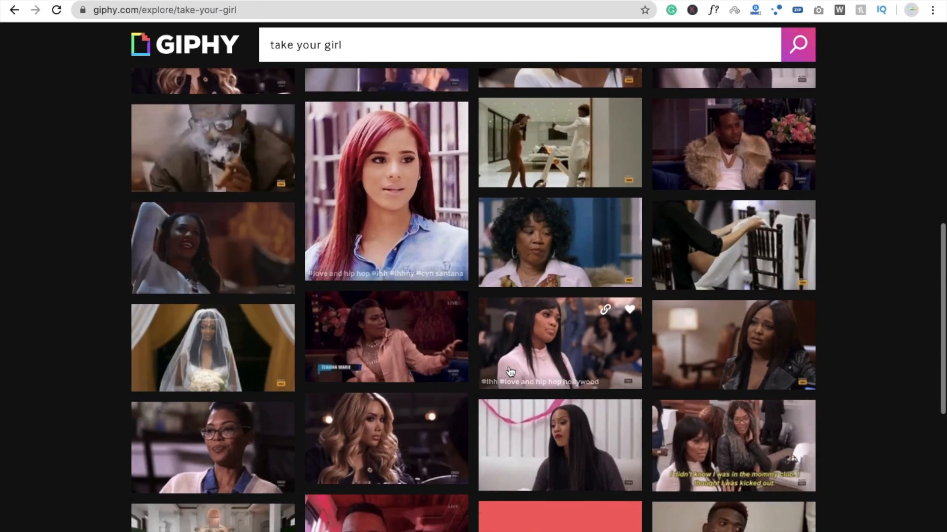
pyautogui.scroll(1, 473, 324)
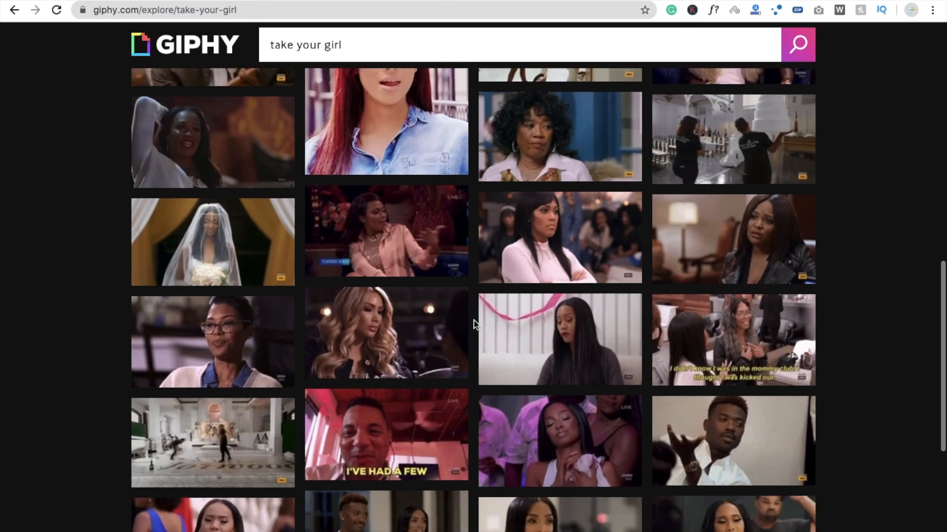
pyautogui.scroll(-2, 474, 324)
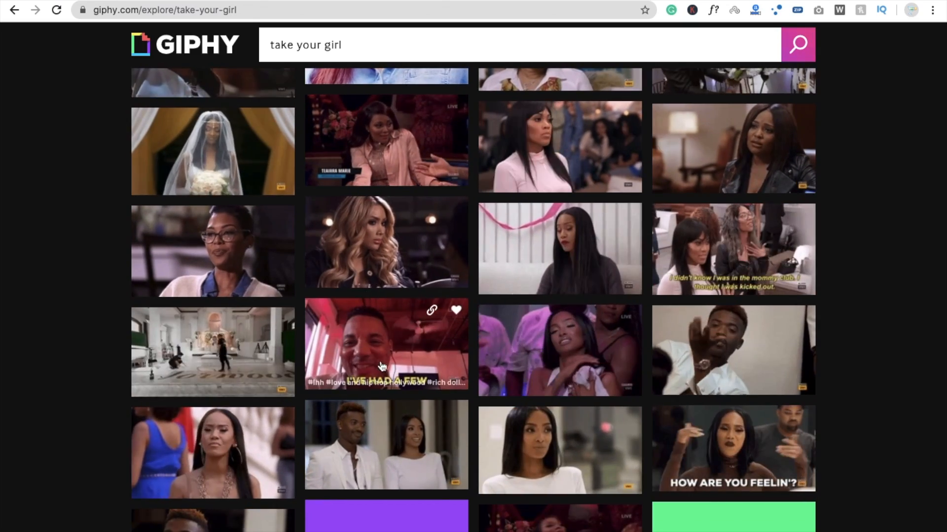
pyautogui.click(408, 360)
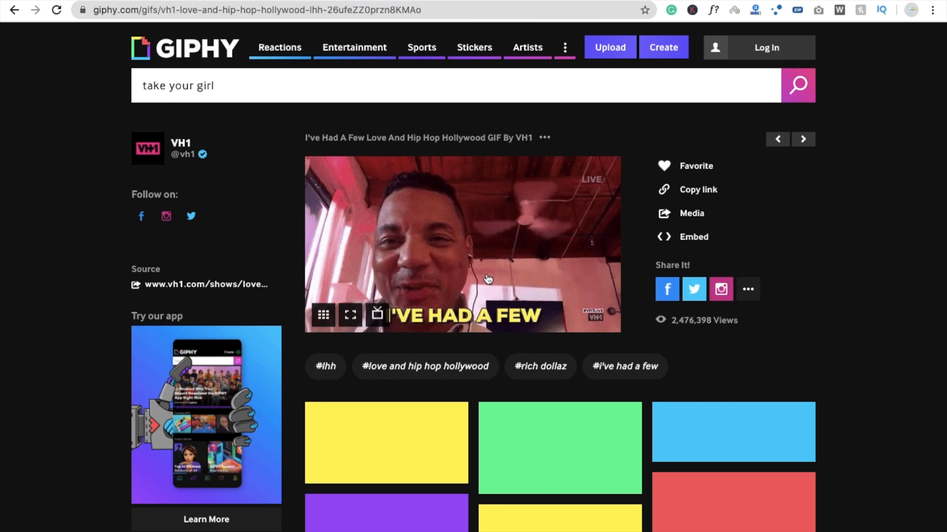
# - Open the related "Can I have some more Hennessy please?" GIF and copy its GIF Link
pyautogui.scroll(-3, 488, 290)
pyautogui.scroll(-1, 488, 290)
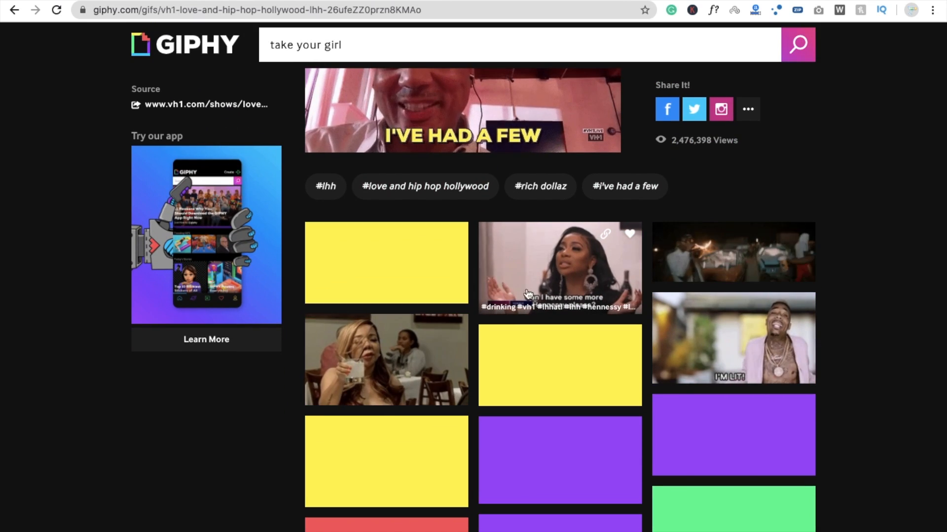
pyautogui.click(542, 267)
pyautogui.click(687, 190)
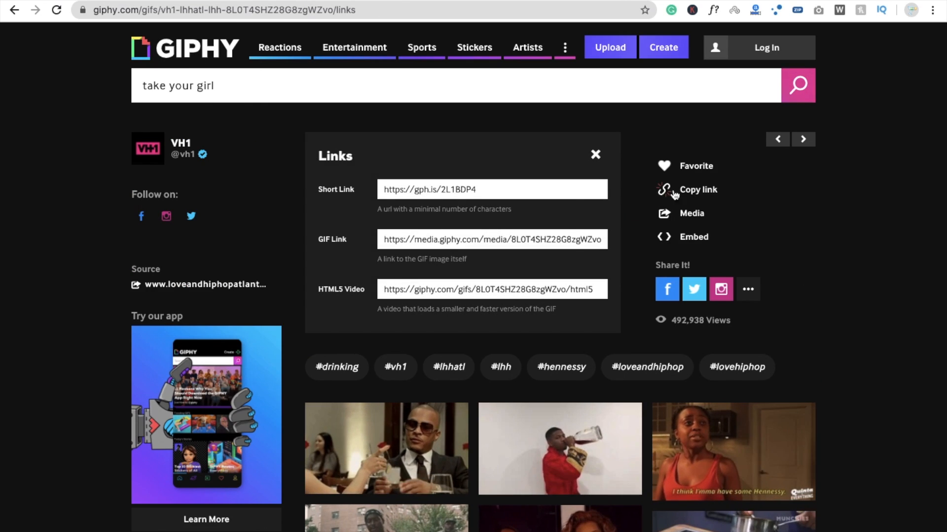
pyautogui.click(407, 240)
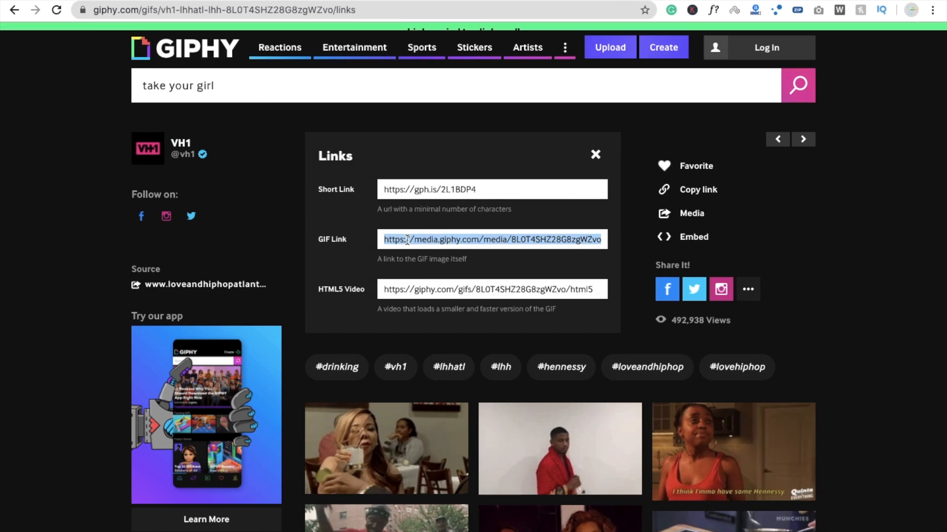
# - Load the copied GIF link in a new tab and open the image on its own in another tab
pyautogui.press('super+t')
pyautogui.press('super+v')
pyautogui.press('Return')
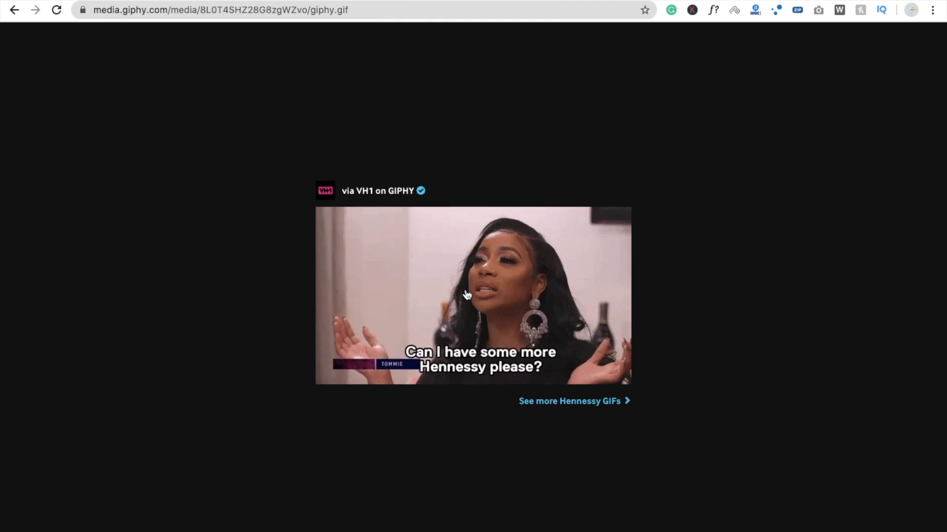
pyautogui.rightClick(465, 289)
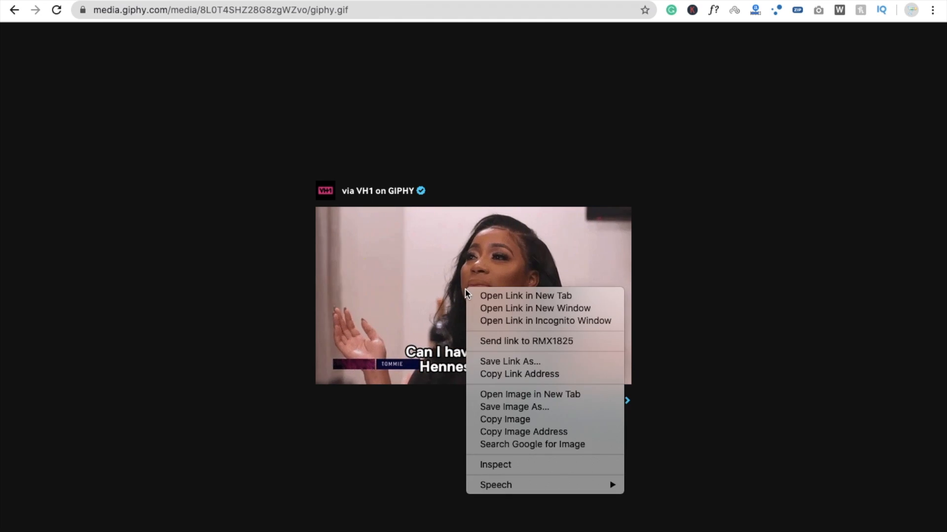
pyautogui.click(566, 396)
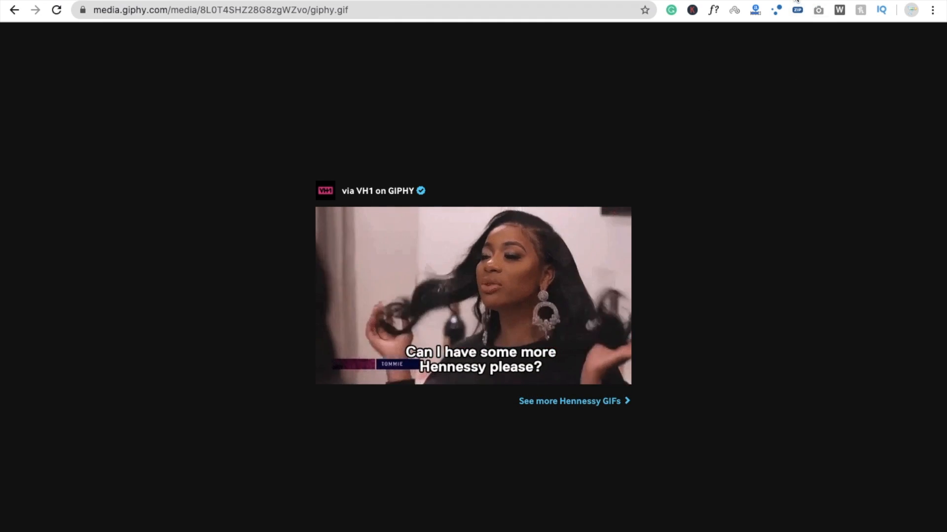
pyautogui.click(582, 0)
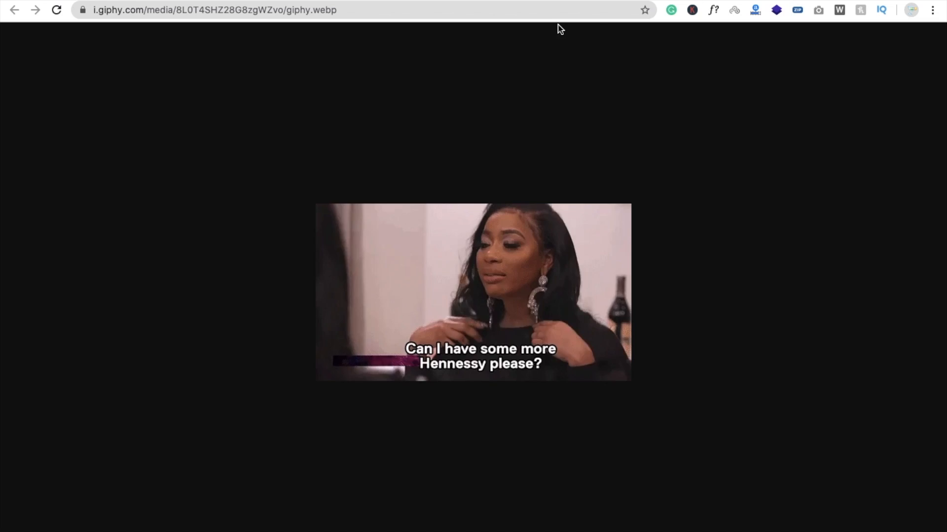
pyautogui.click(431, 8)
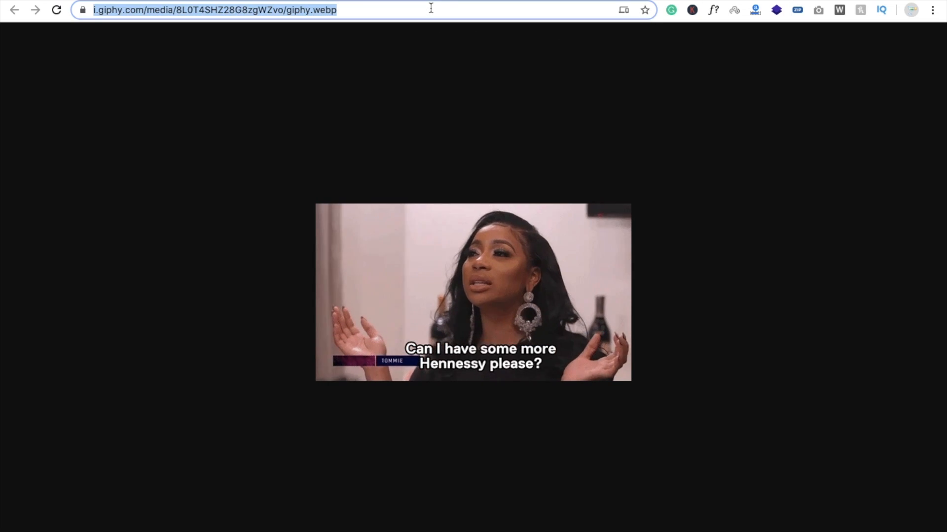
pyautogui.click(434, 1)
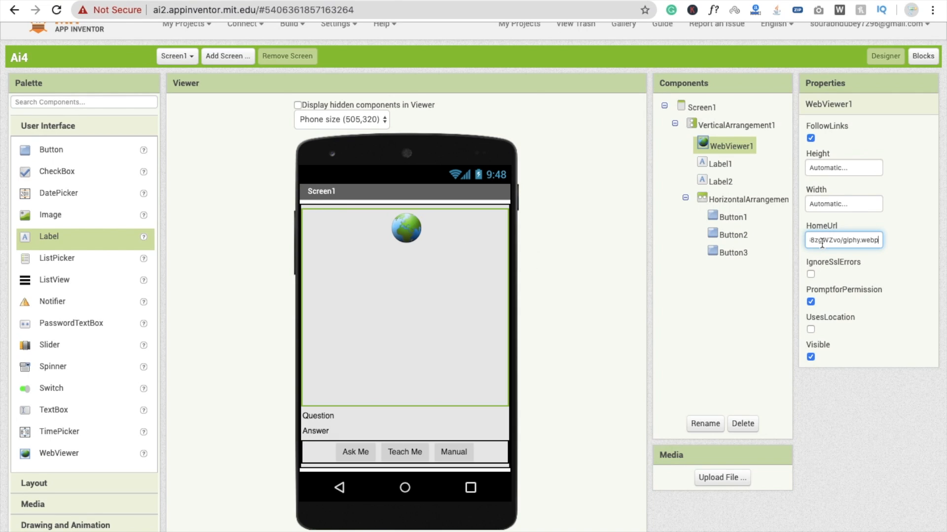
pyautogui.click(570, 339)
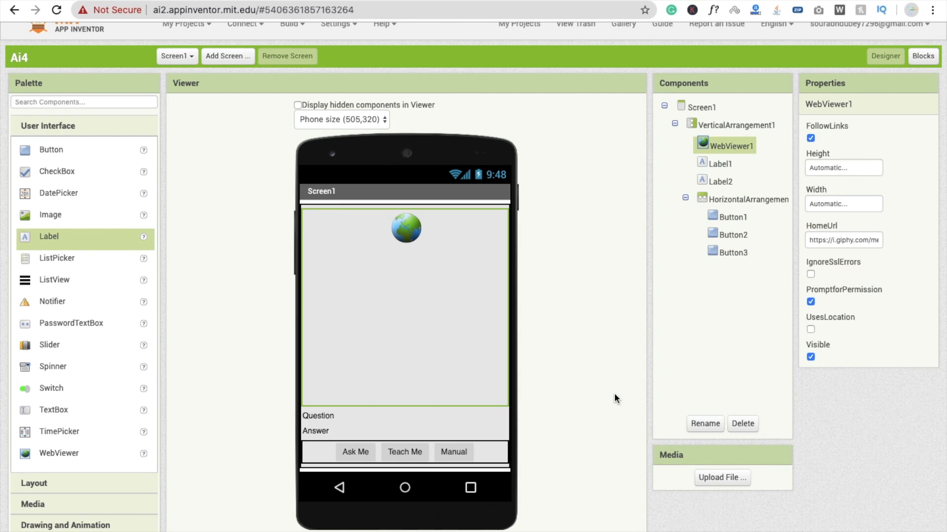
# - Set the background color of VerticalArrangement1 to Orange
pyautogui.scroll(-1, 614, 397)
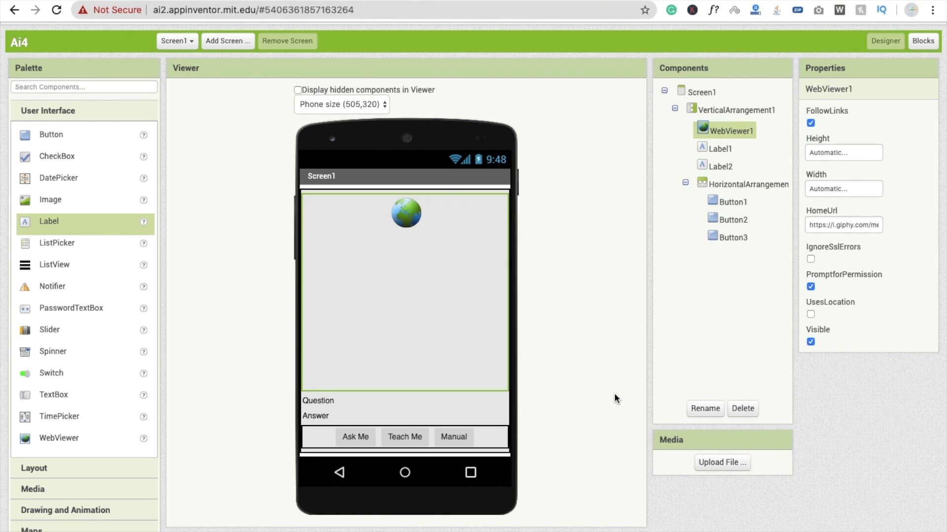
pyautogui.scroll(2, 614, 394)
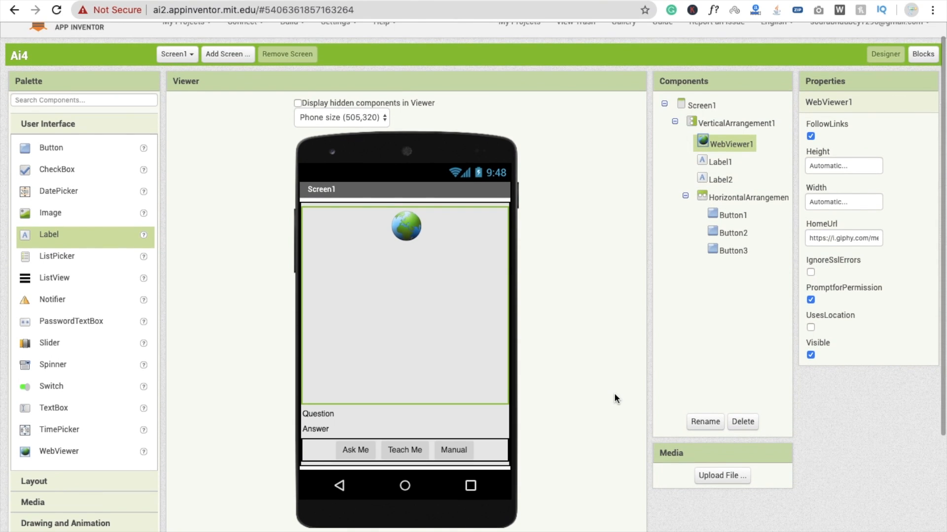
pyautogui.click(734, 128)
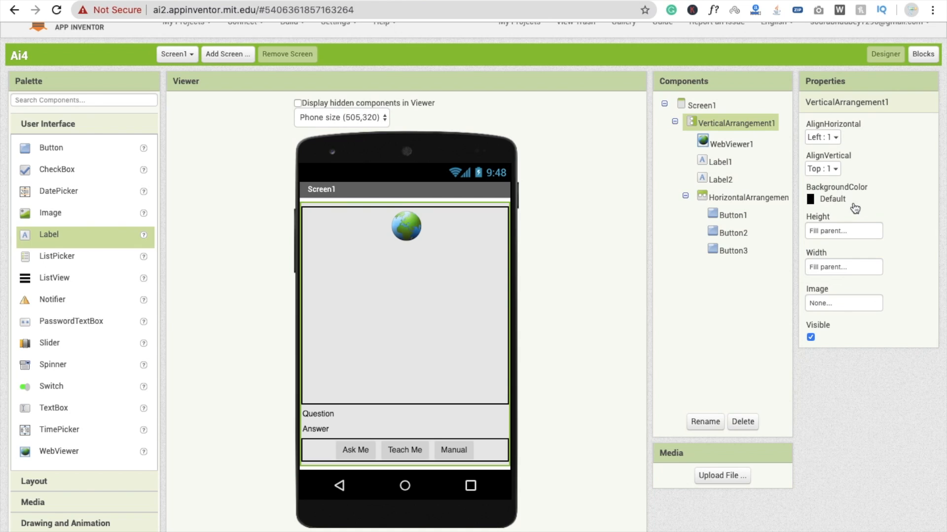
pyautogui.click(831, 200)
pyautogui.click(845, 384)
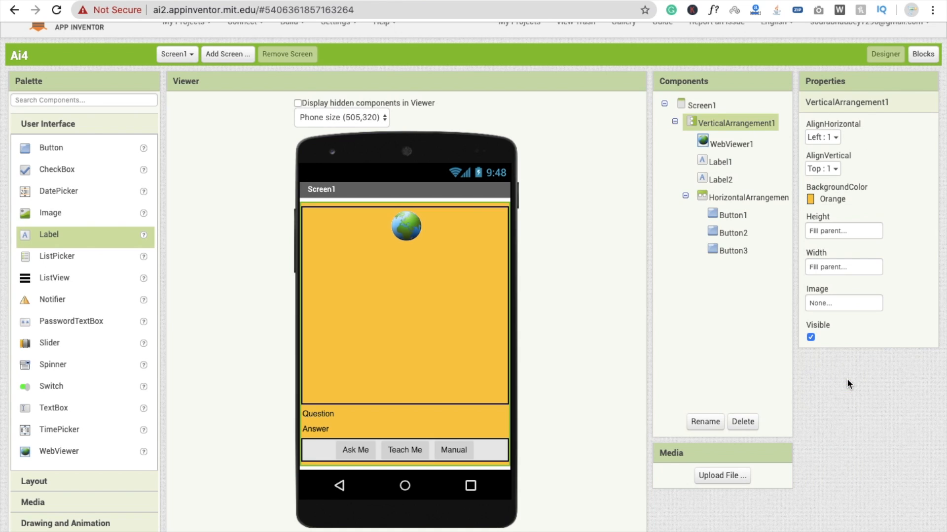
# - Set the background color of the HorizontalArrangement holding the three buttons to Orange
pyautogui.scroll(-1, 673, 346)
pyautogui.click(739, 192)
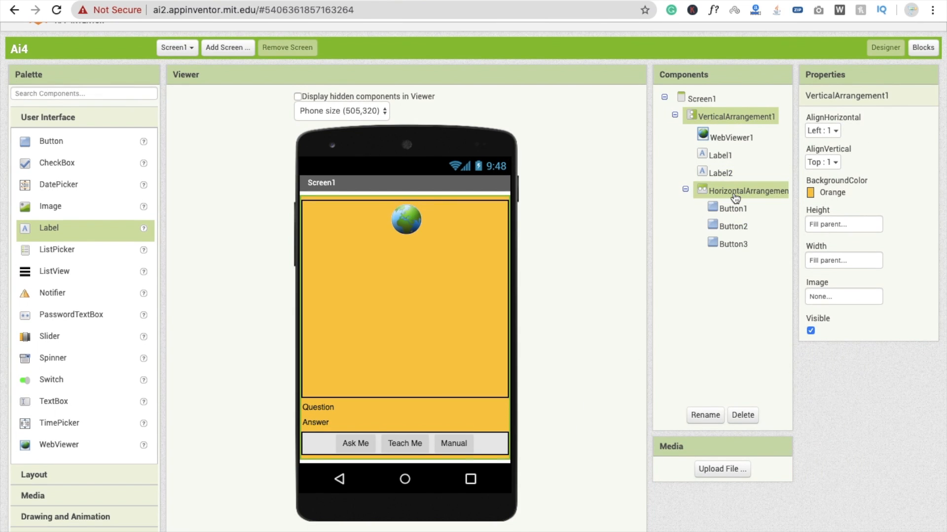
pyautogui.click(824, 200)
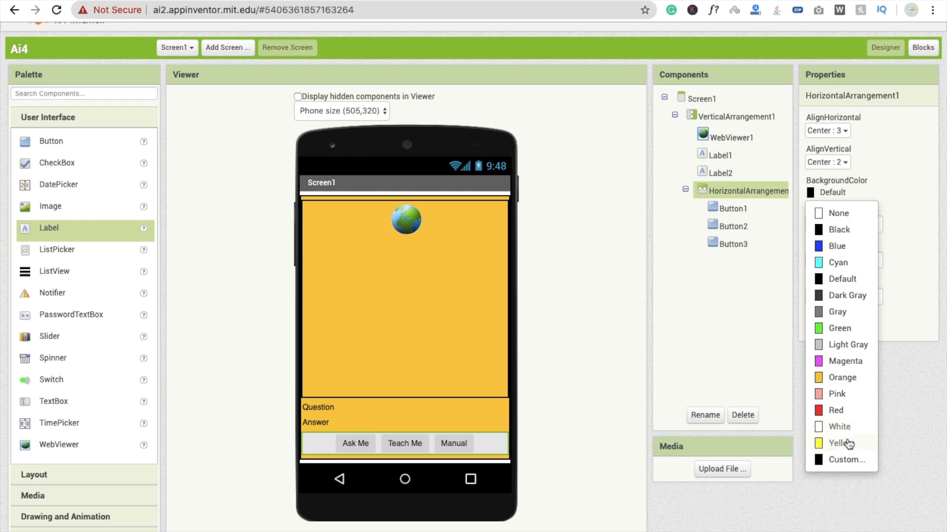
pyautogui.click(840, 380)
pyautogui.scroll(1, 604, 355)
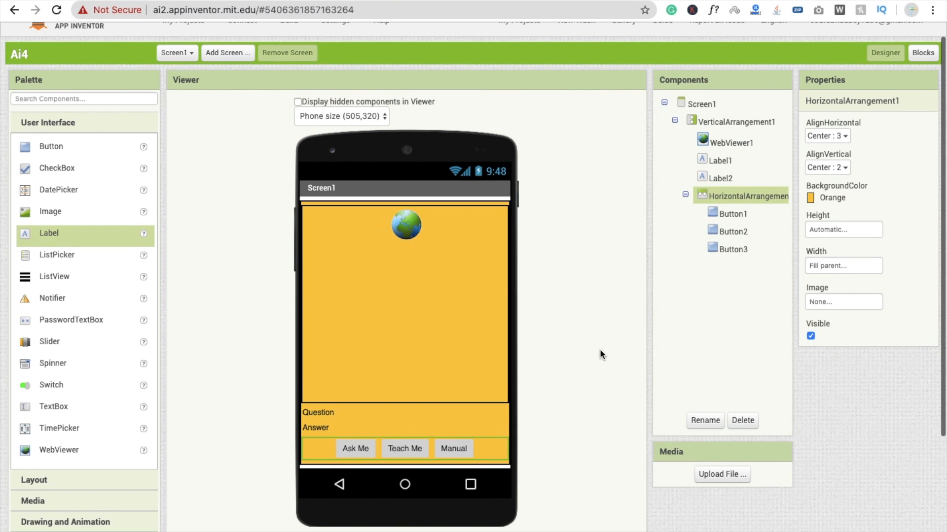
# - Set the text color of the Ask Me button to White
pyautogui.click(360, 452)
pyautogui.scroll(-3, 631, 367)
pyautogui.scroll(2, 586, 321)
pyautogui.scroll(1, 586, 320)
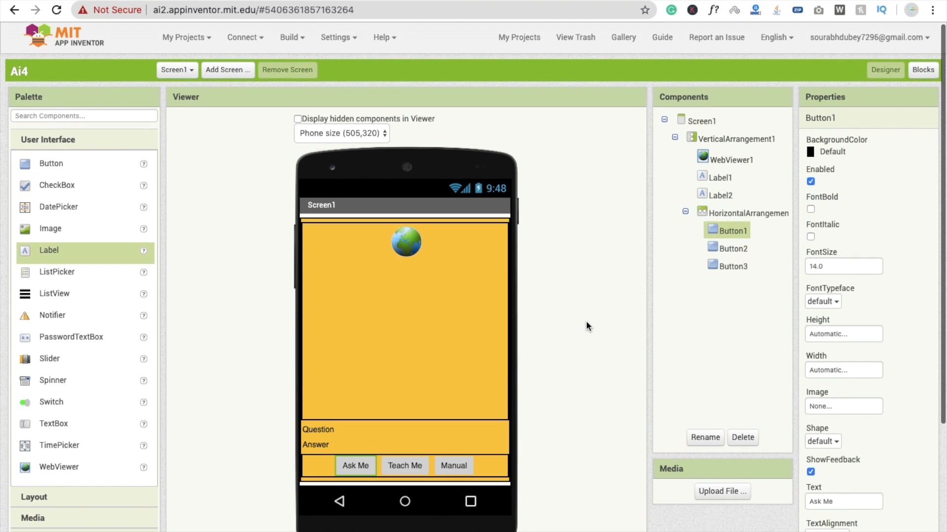
pyautogui.scroll(-1, 585, 320)
pyautogui.scroll(1, 585, 320)
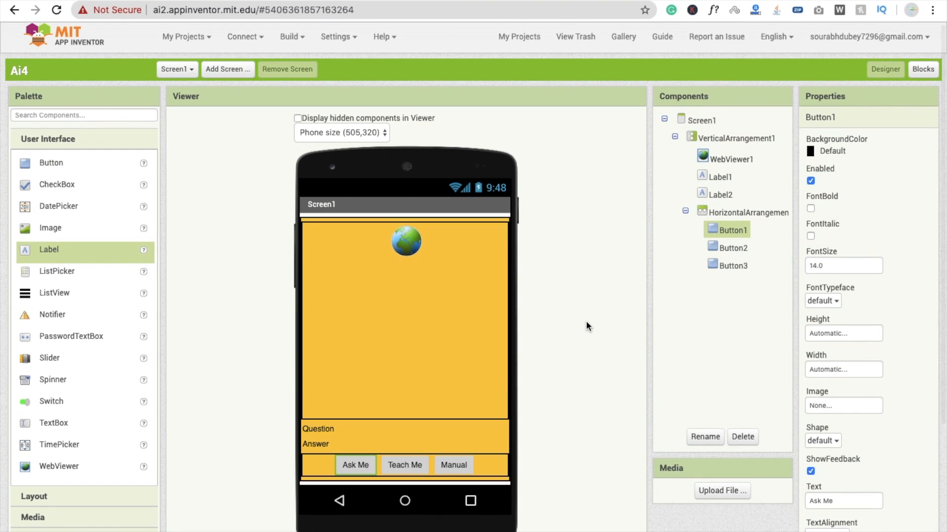
pyautogui.scroll(-1, 586, 323)
pyautogui.scroll(1, 585, 320)
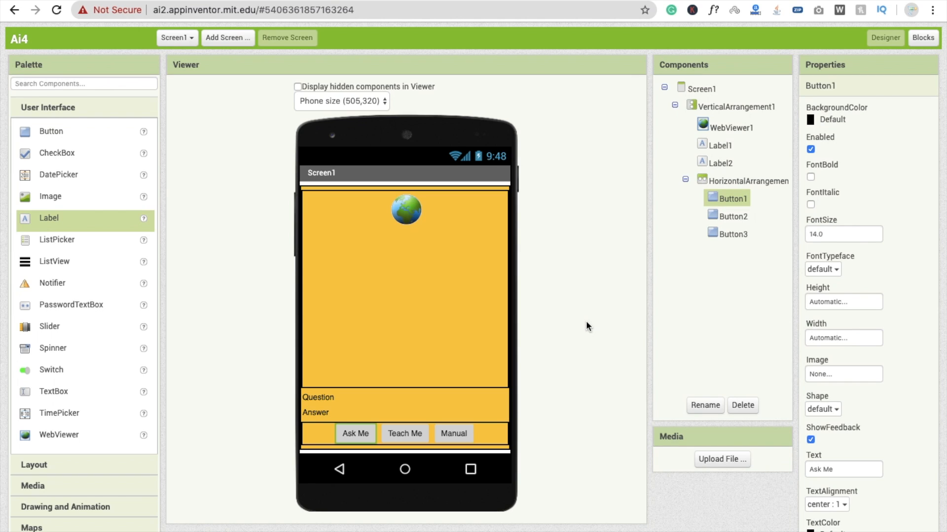
pyautogui.scroll(-3, 680, 337)
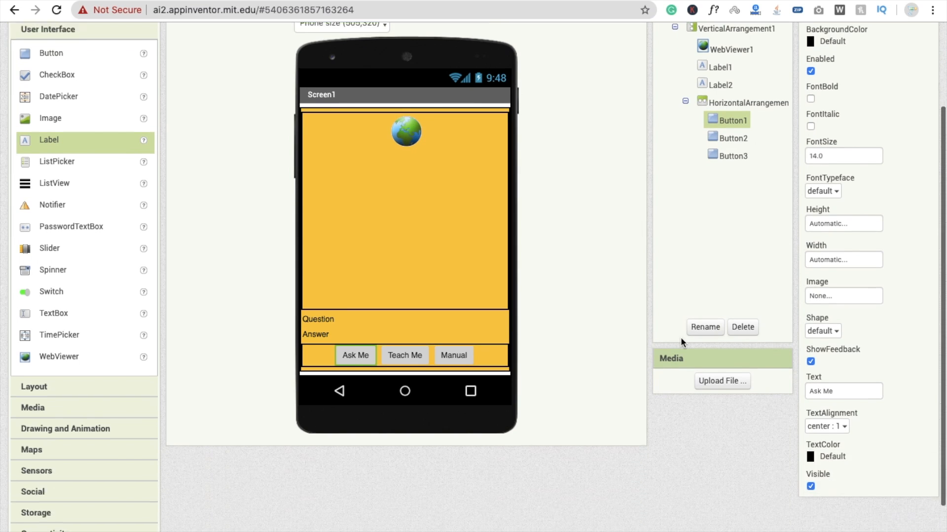
pyautogui.scroll(3, 558, 207)
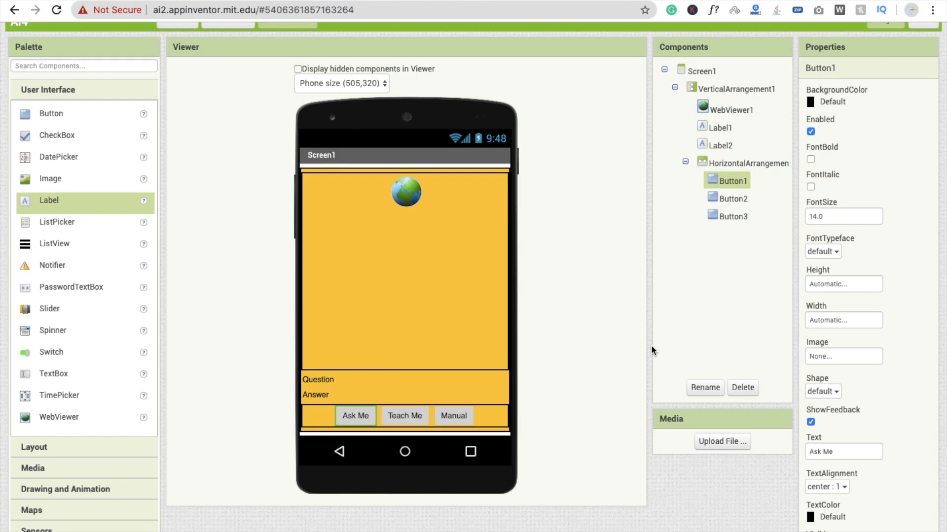
pyautogui.scroll(-4, 651, 347)
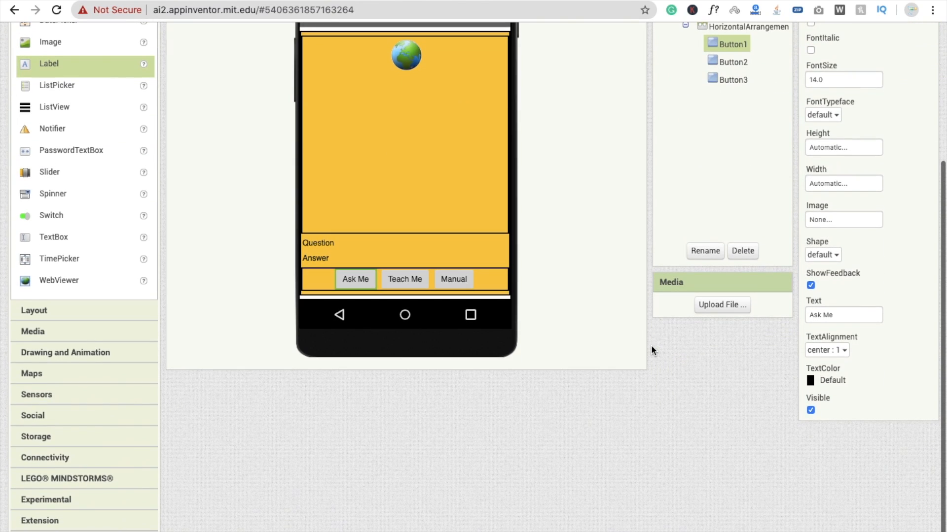
pyautogui.click(830, 384)
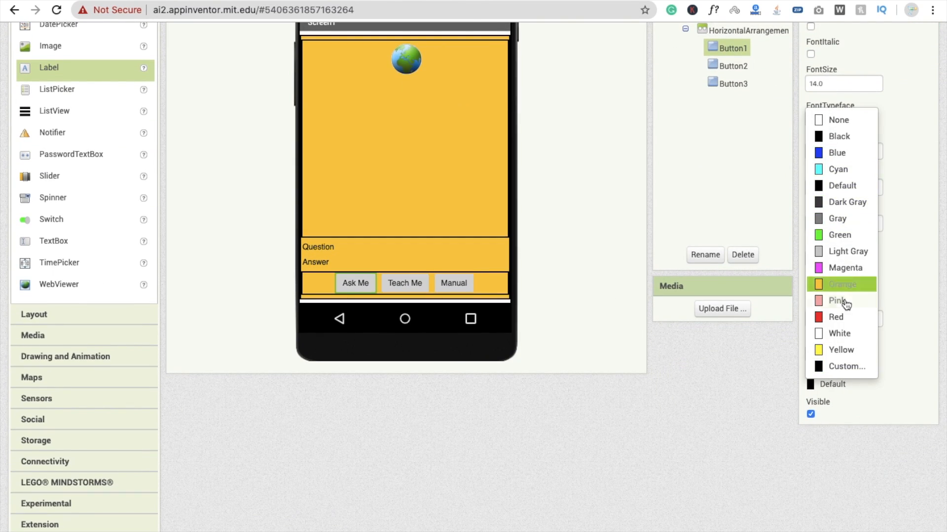
pyautogui.click(835, 331)
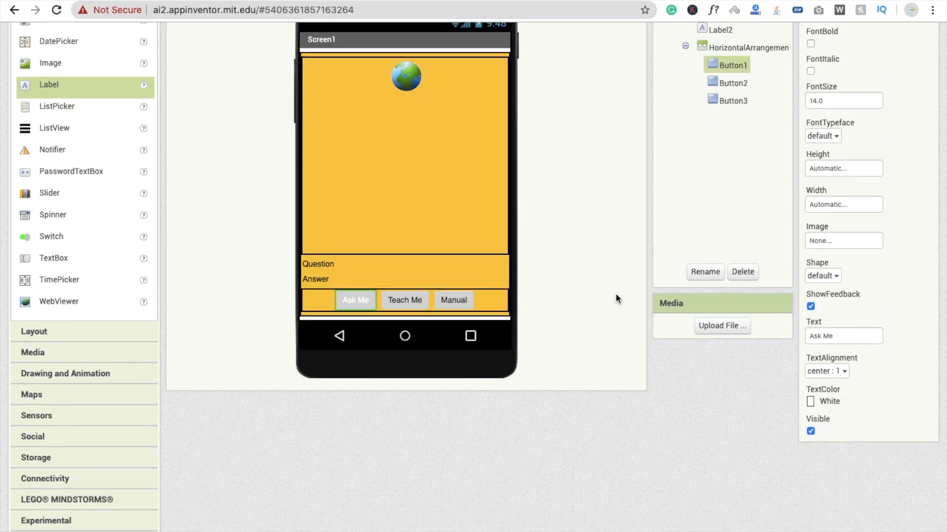
# - Give the Ask Me button a custom teal background color, #349b88ff
pyautogui.scroll(4, 615, 293)
pyautogui.click(832, 102)
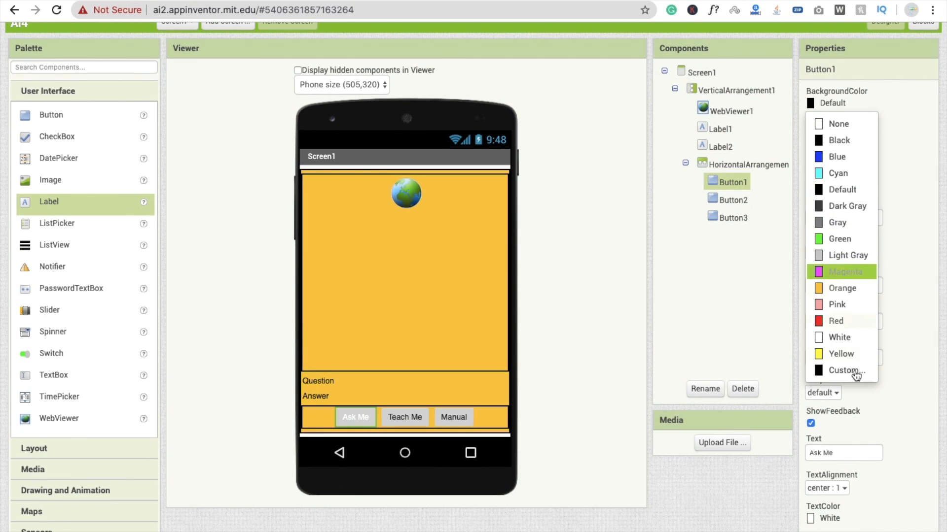
pyautogui.click(830, 371)
pyautogui.moveTo(865, 171); pyautogui.dragTo(884, 174)
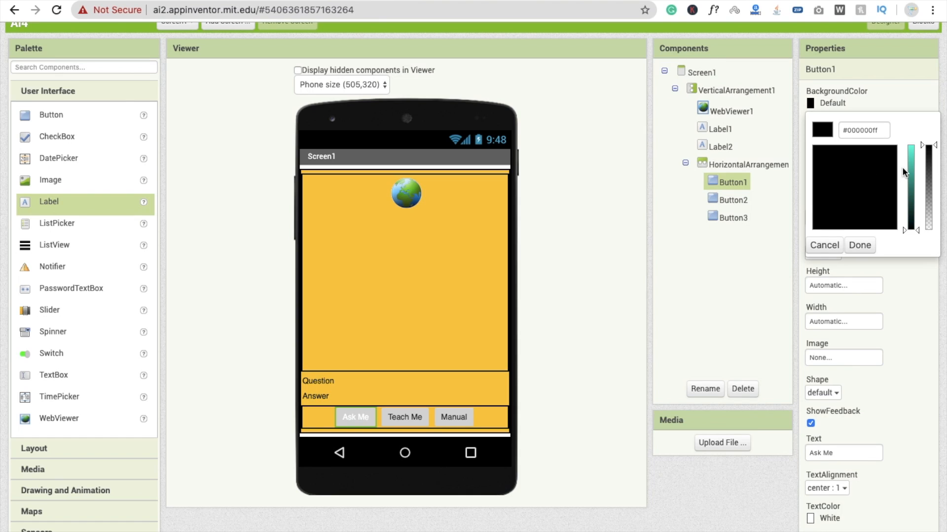
pyautogui.moveTo(910, 172); pyautogui.dragTo(910, 177)
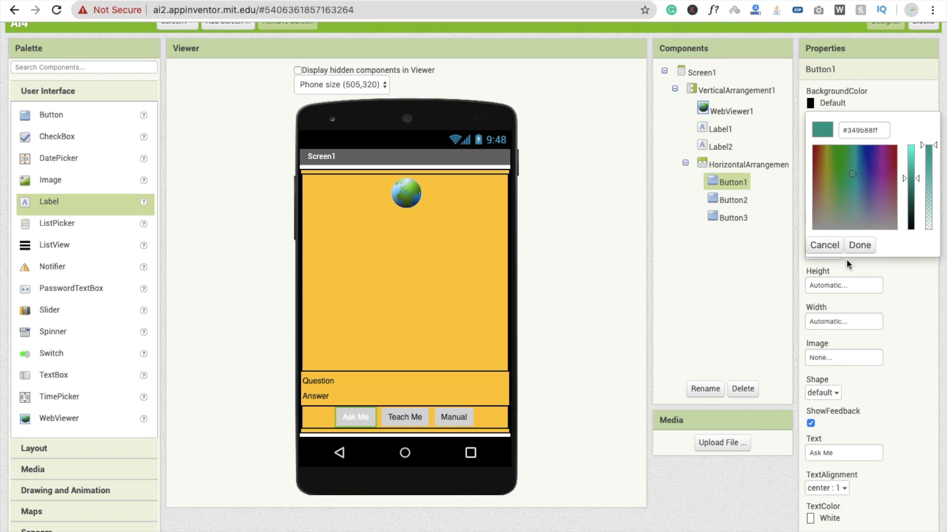
pyautogui.click(860, 245)
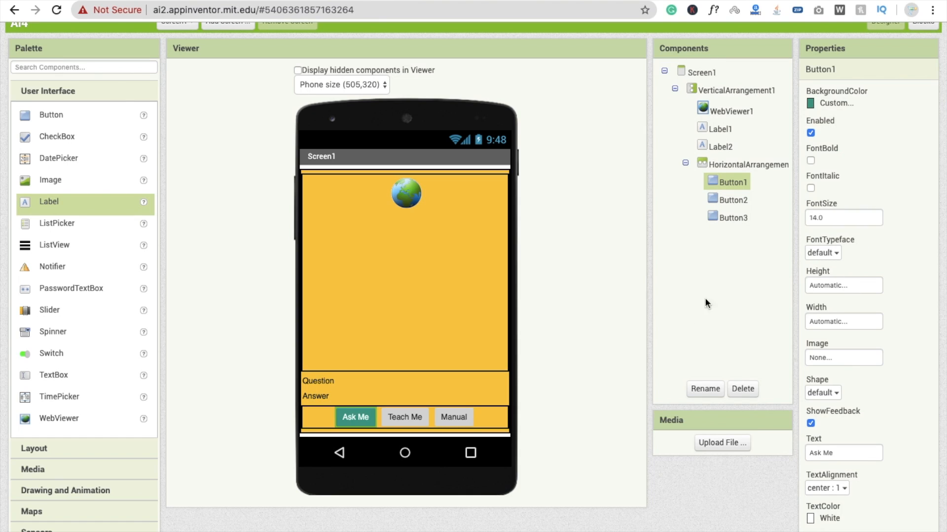
pyautogui.click(404, 417)
pyautogui.scroll(2, 637, 333)
pyautogui.click(824, 152)
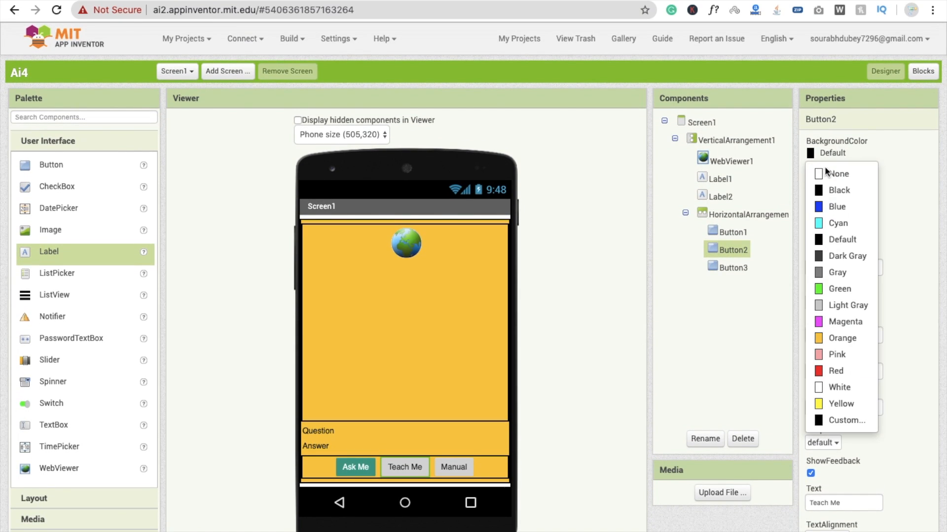
pyautogui.click(844, 422)
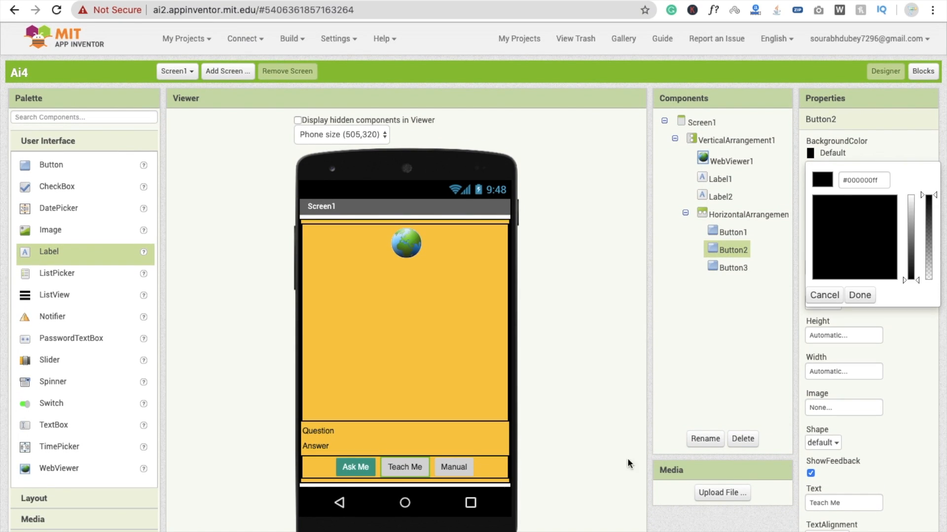
# - Copy the custom background color code #349b88ff from the Ask Me button and keep its color unchanged
pyautogui.click(346, 467)
pyautogui.scroll(-3, 838, 475)
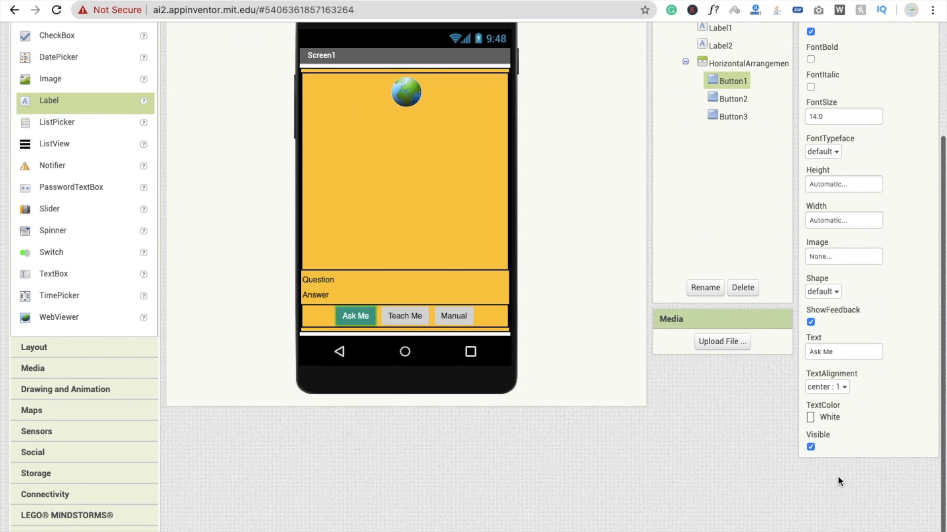
pyautogui.scroll(3, 830, 419)
pyautogui.click(827, 157)
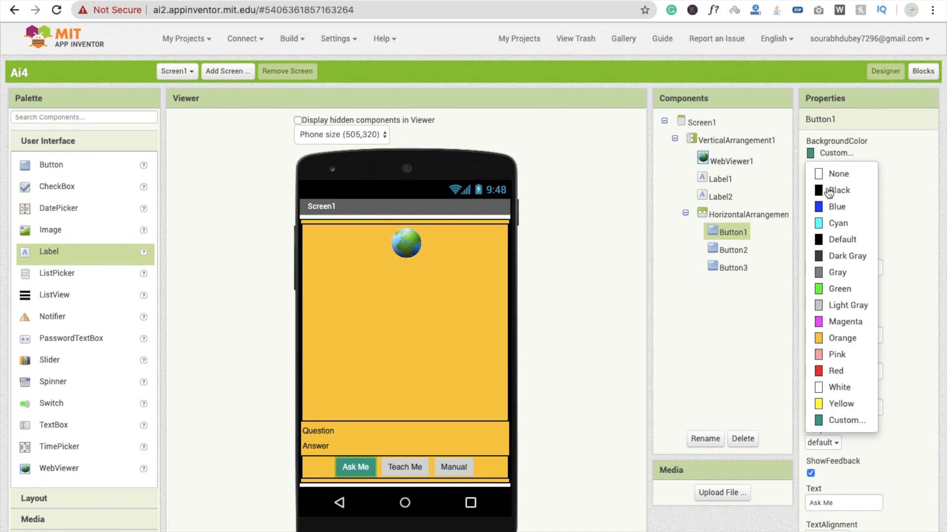
pyautogui.click(845, 421)
pyautogui.tripleClick(858, 180)
pyautogui.hotkey('ctrl', 'c')
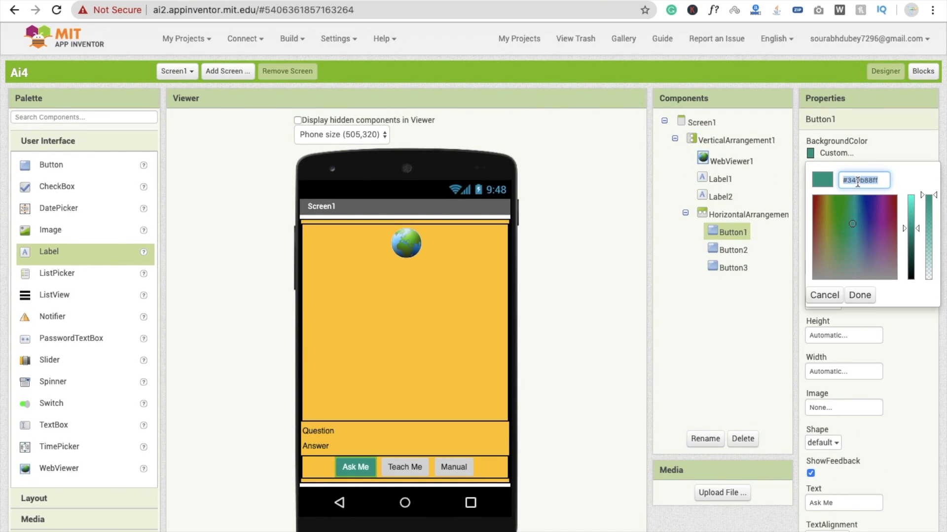
pyautogui.click(864, 297)
pyautogui.scroll(-4, 850, 332)
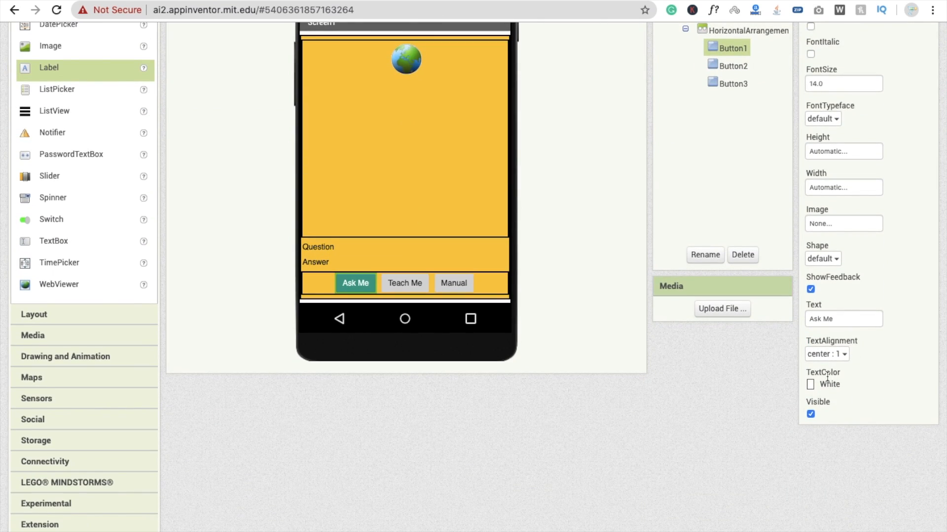
pyautogui.scroll(4, 827, 378)
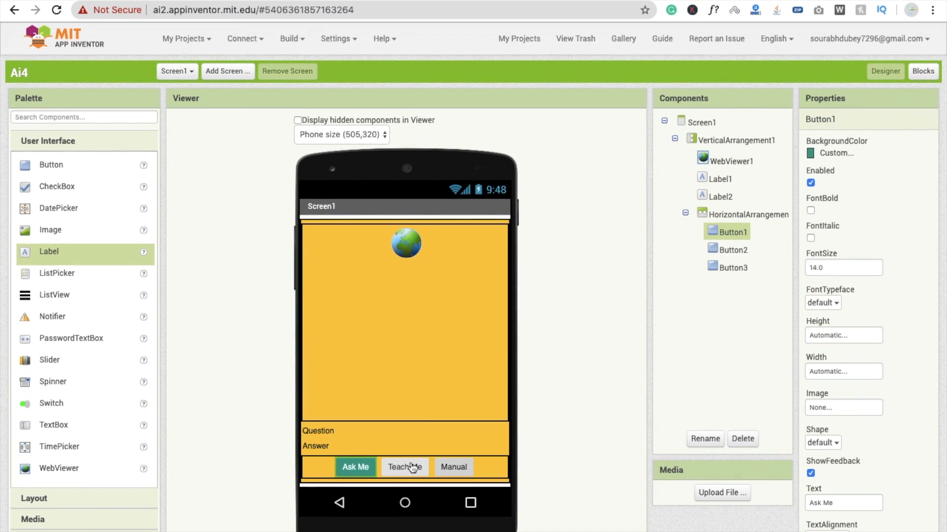
# - Set the Teach Me button's background to the copied custom color #349b88ff
pyautogui.click(413, 467)
pyautogui.click(414, 467)
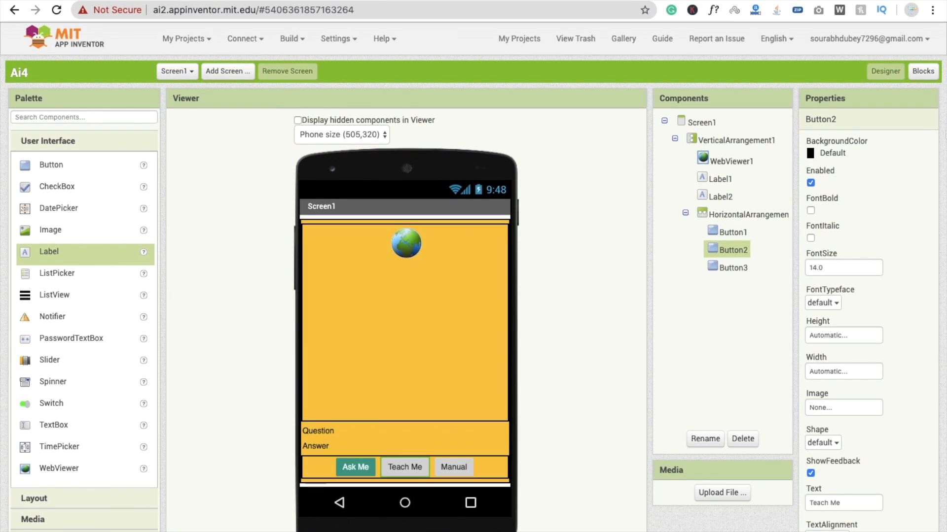
pyautogui.click(838, 153)
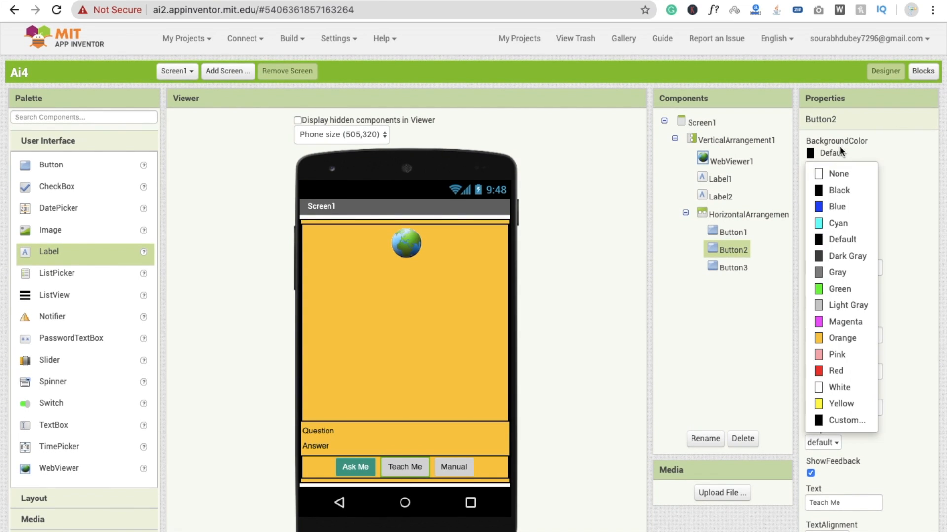
pyautogui.click(846, 421)
pyautogui.tripleClick(886, 180)
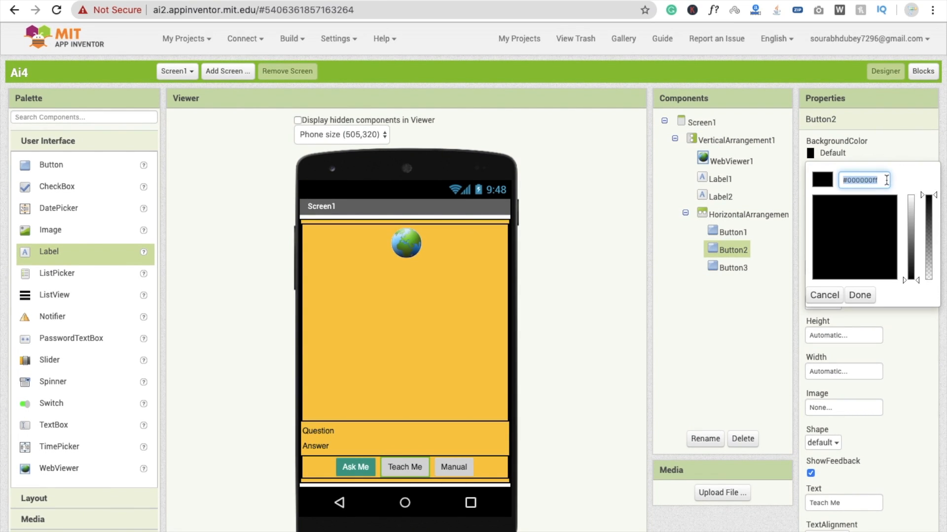
pyautogui.hotkey('ctrl', 'v')
pyautogui.click(853, 297)
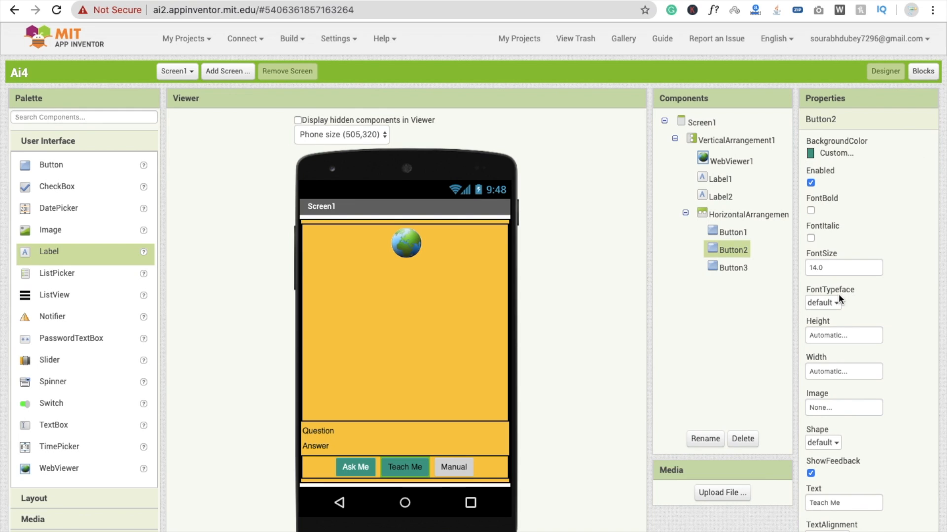
# - Set the text color of the Teach Me button to White
pyautogui.scroll(-4, 840, 489)
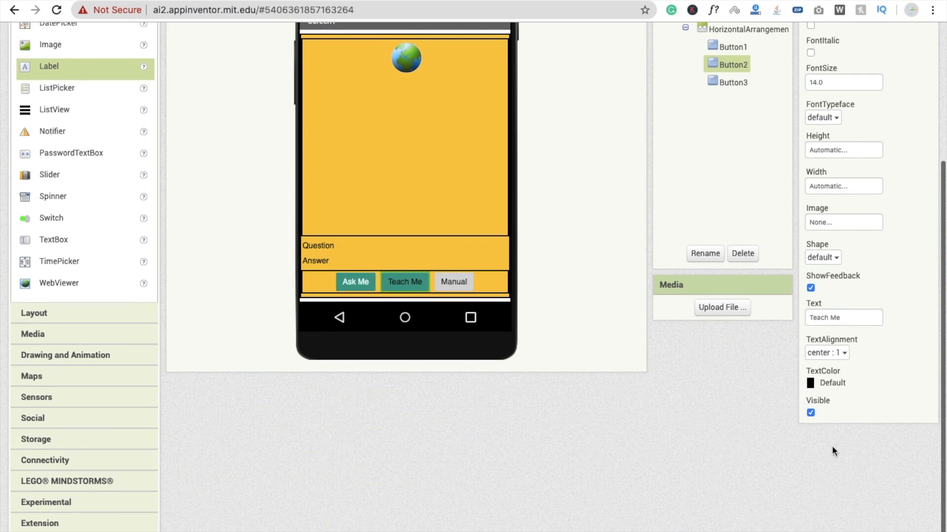
pyautogui.click(827, 385)
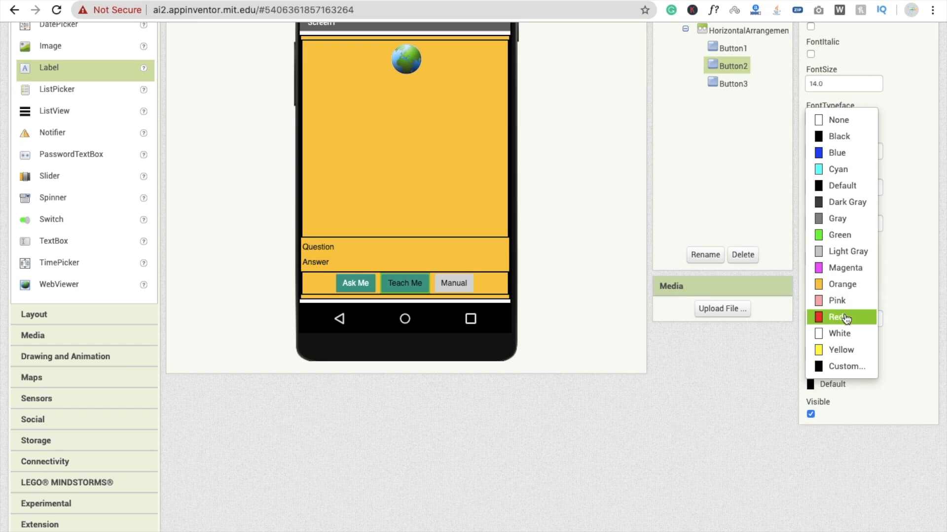
pyautogui.click(848, 333)
# - Set the Manual button's background to the custom color #349b88ff
pyautogui.click(471, 282)
pyautogui.scroll(3, 585, 296)
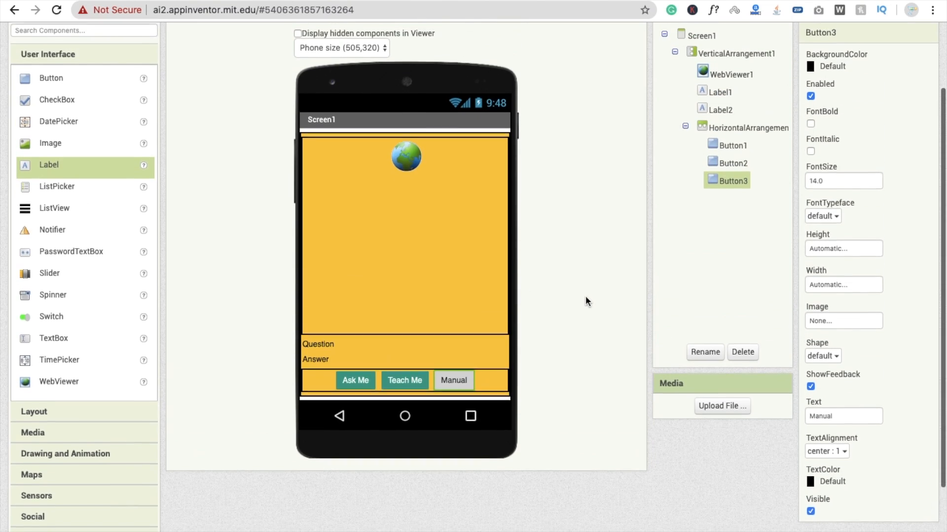
pyautogui.click(833, 96)
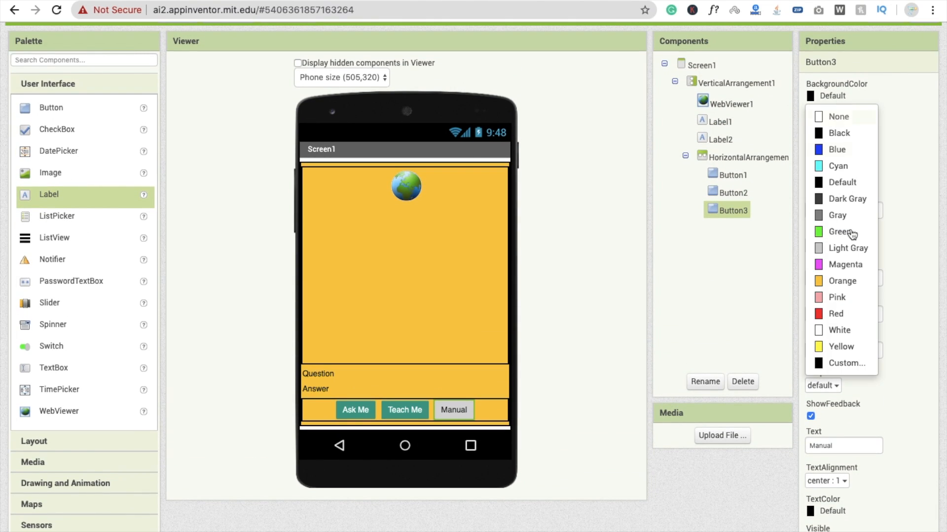
pyautogui.click(846, 364)
pyautogui.doubleClick(851, 120)
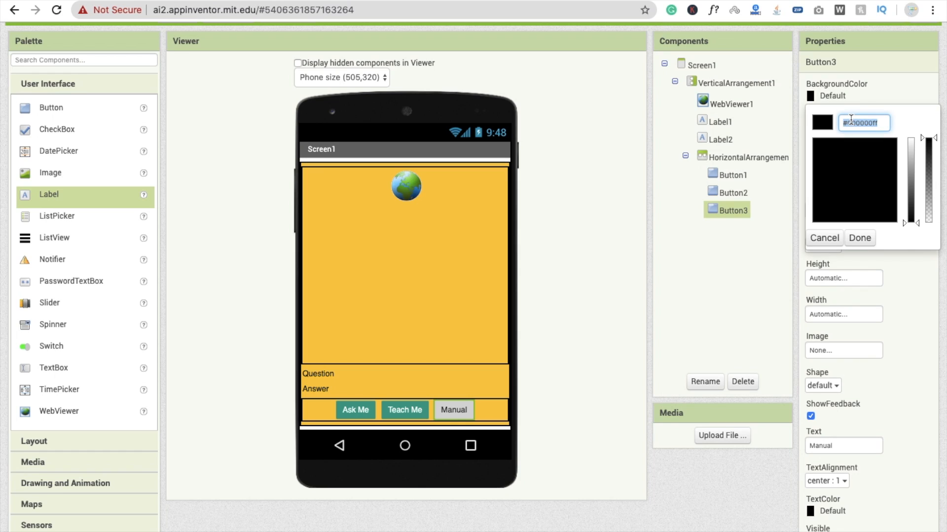
pyautogui.write('349b88ff')
pyautogui.click(858, 236)
# - Set the text color of the Manual button to White
pyautogui.scroll(-3, 836, 340)
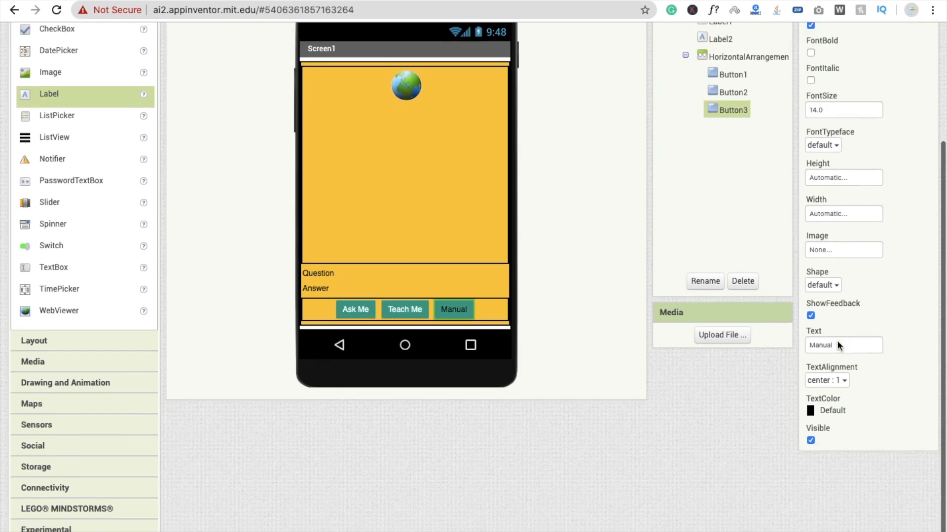
pyautogui.click(832, 389)
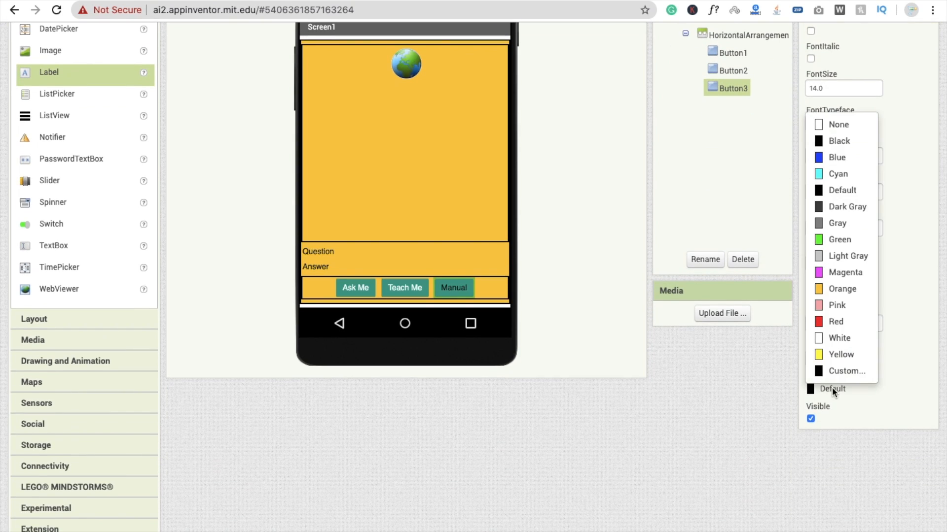
pyautogui.click(845, 336)
pyautogui.scroll(3, 618, 320)
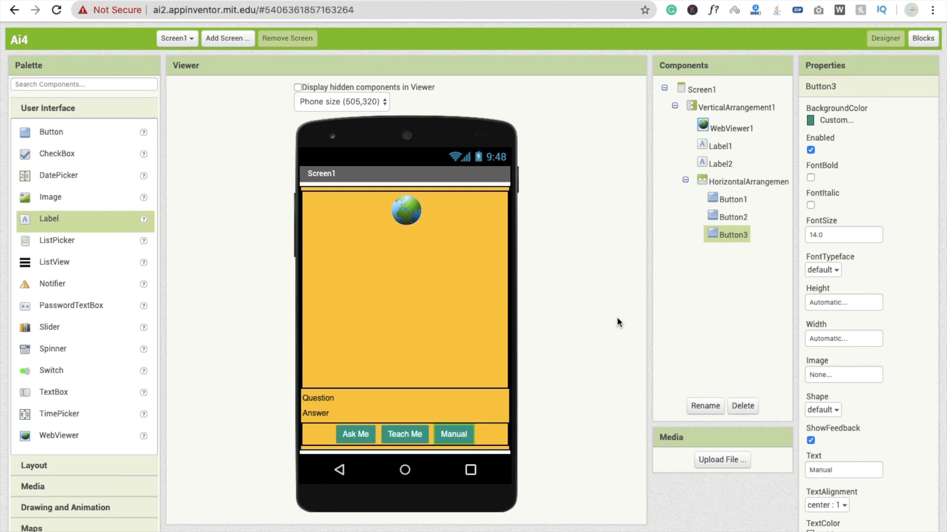
# - Collapse VerticalArrangement1 in the component tree and make it not visible on Screen1
pyautogui.scroll(1, 617, 322)
pyautogui.click(675, 129)
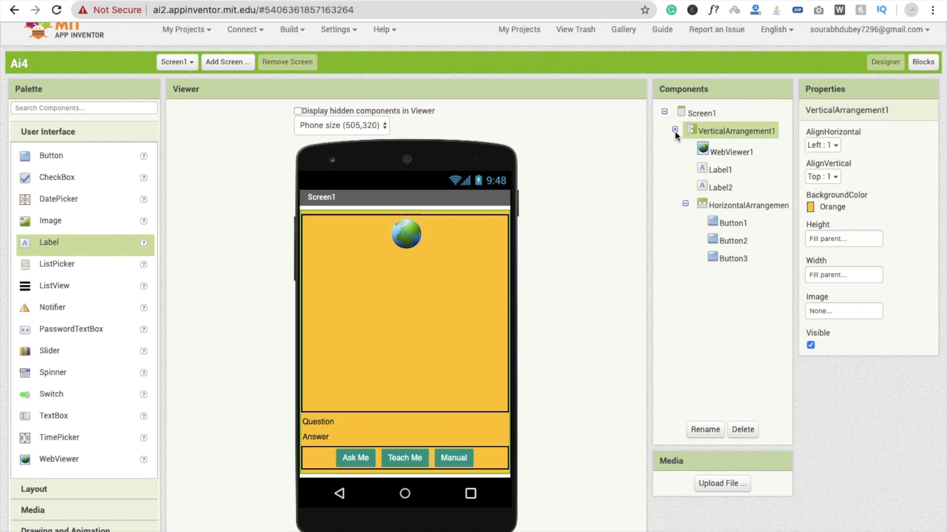
pyautogui.click(810, 345)
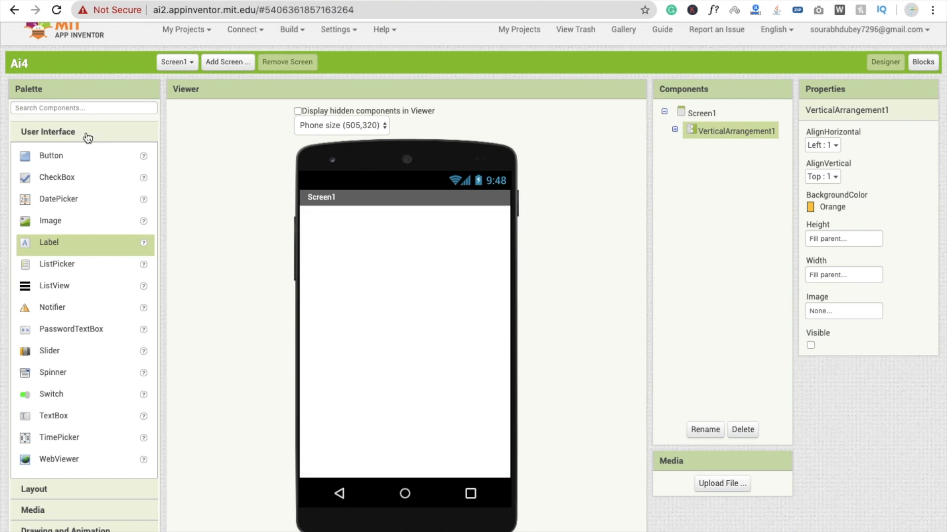
# - Add a second vertical arrangement to Screen1
pyautogui.scroll(-3, 95, 391)
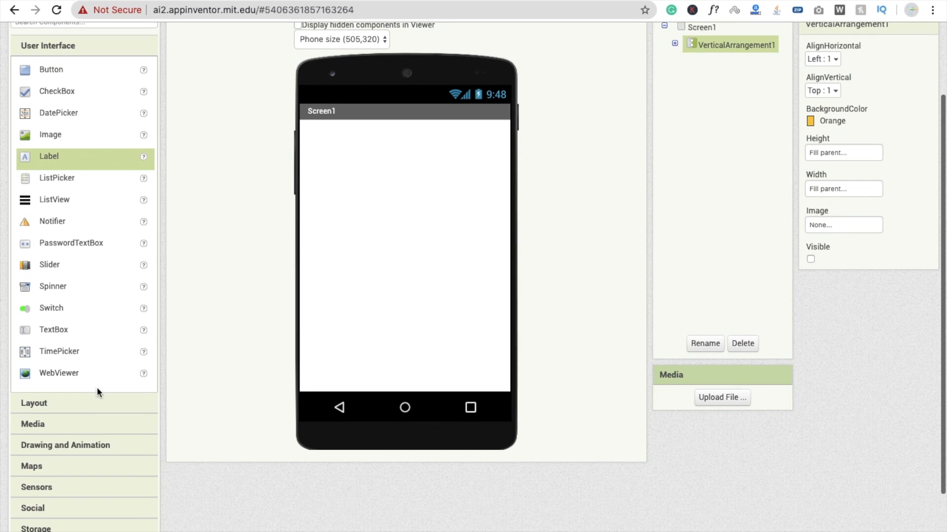
pyautogui.click(96, 397)
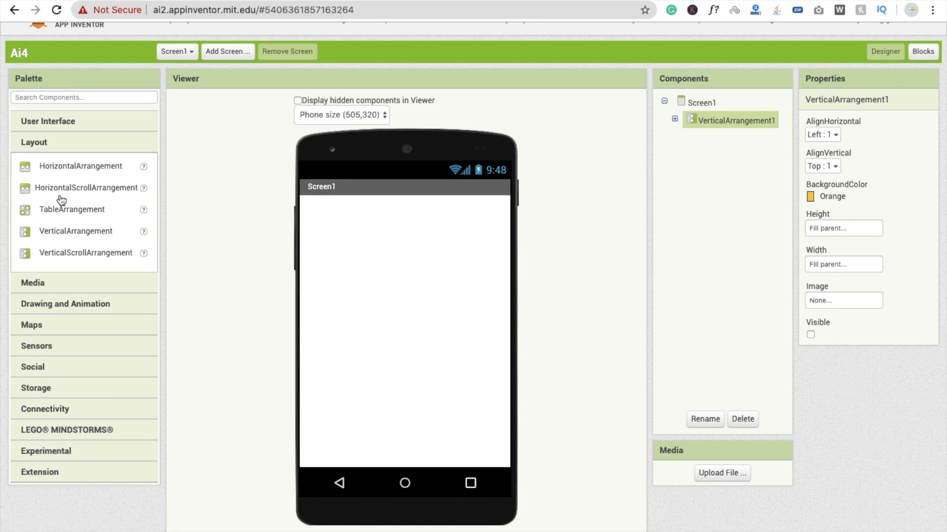
pyautogui.moveTo(64, 237); pyautogui.dragTo(390, 276)
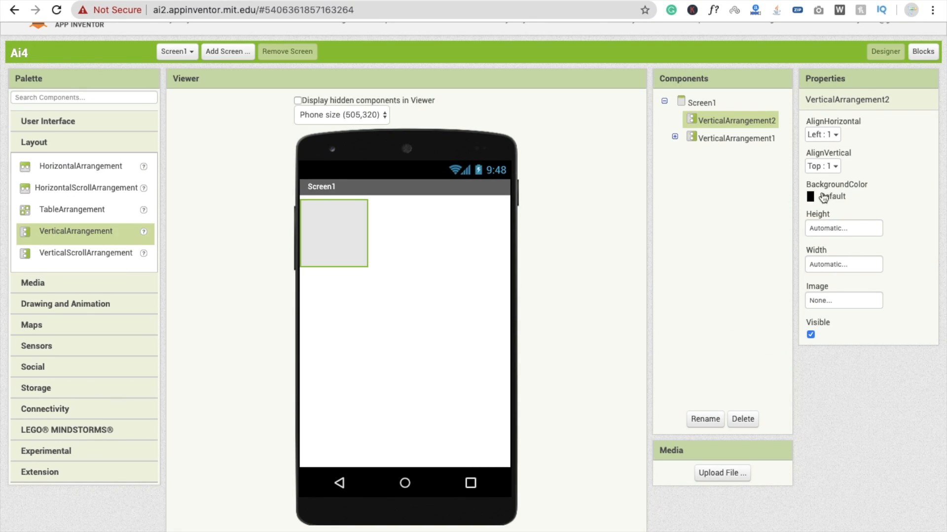
# - Set the height and width of VerticalArrangement2 to Fill parent
pyautogui.click(838, 233)
pyautogui.click(838, 239)
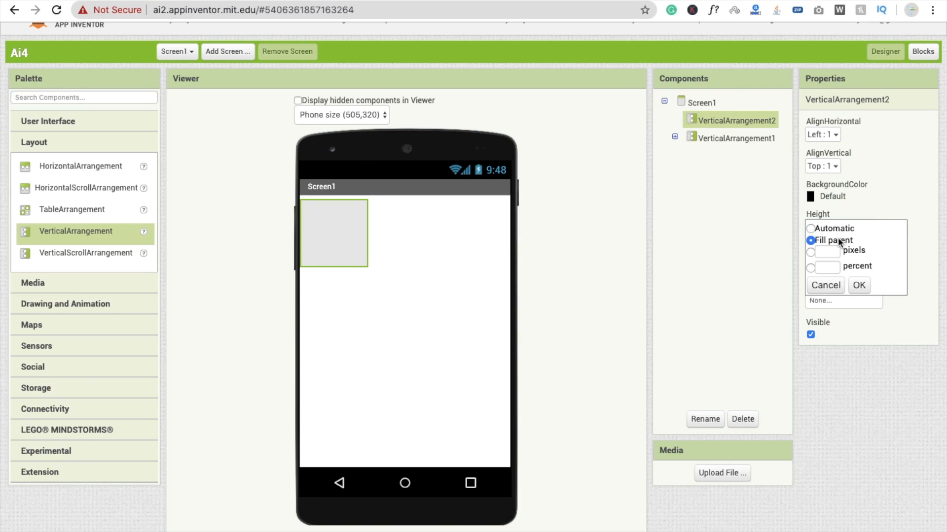
pyautogui.click(859, 283)
pyautogui.click(821, 265)
pyautogui.click(815, 276)
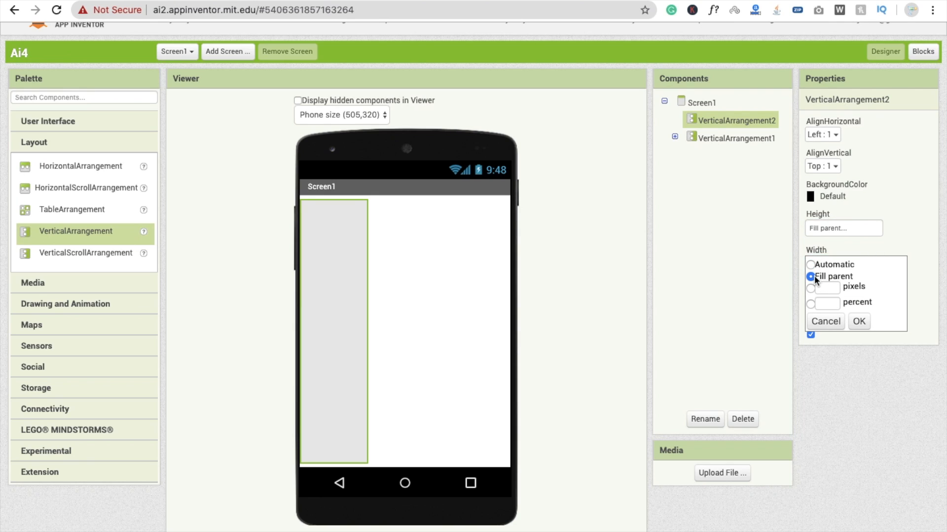
pyautogui.click(858, 319)
# - Add two text boxes, one below the other, inside VerticalArrangement2
pyautogui.scroll(1, 515, 340)
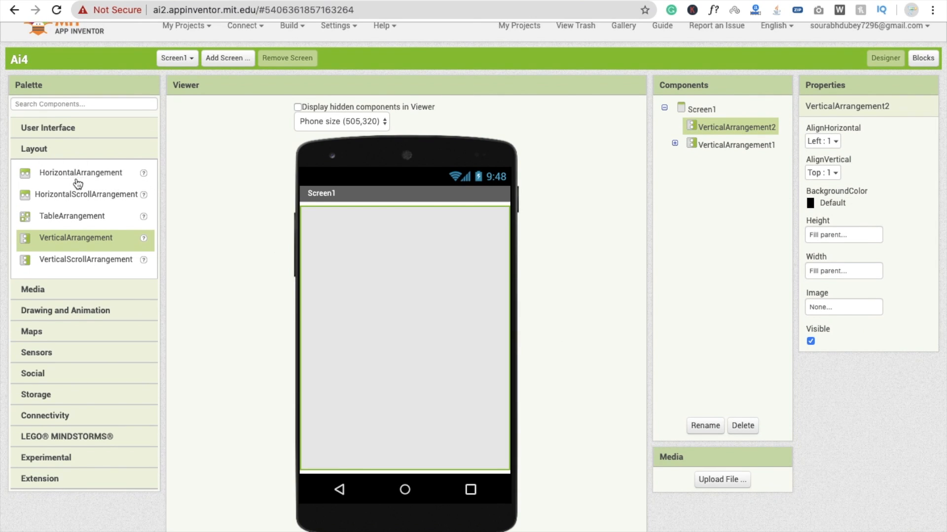
pyautogui.click(58, 134)
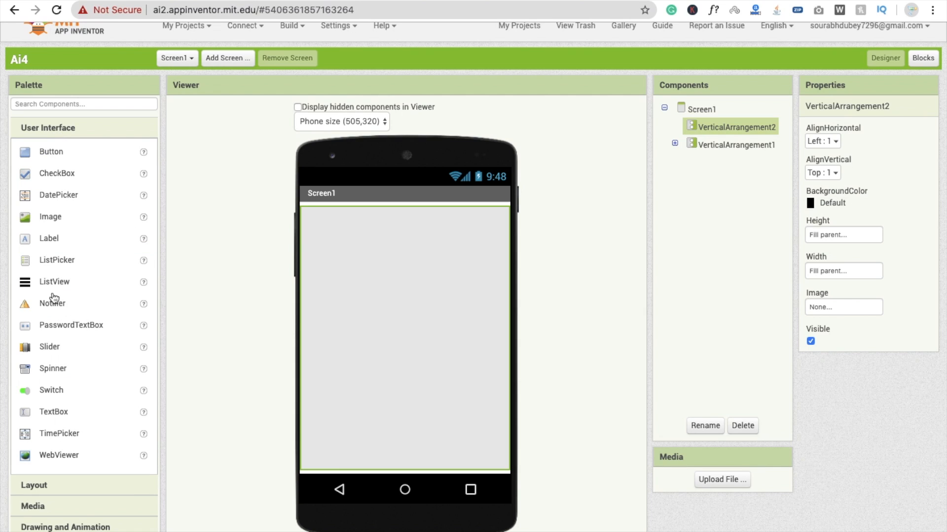
pyautogui.scroll(-1, 68, 382)
pyautogui.moveTo(55, 404); pyautogui.dragTo(326, 279)
pyautogui.moveTo(83, 398); pyautogui.dragTo(332, 304)
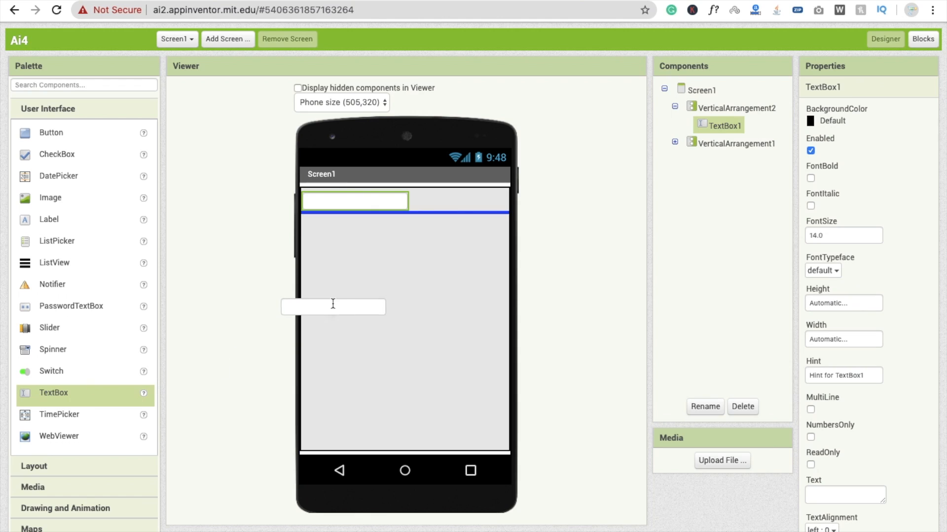
pyautogui.moveTo(426, 283); pyautogui.dragTo(499, 262)
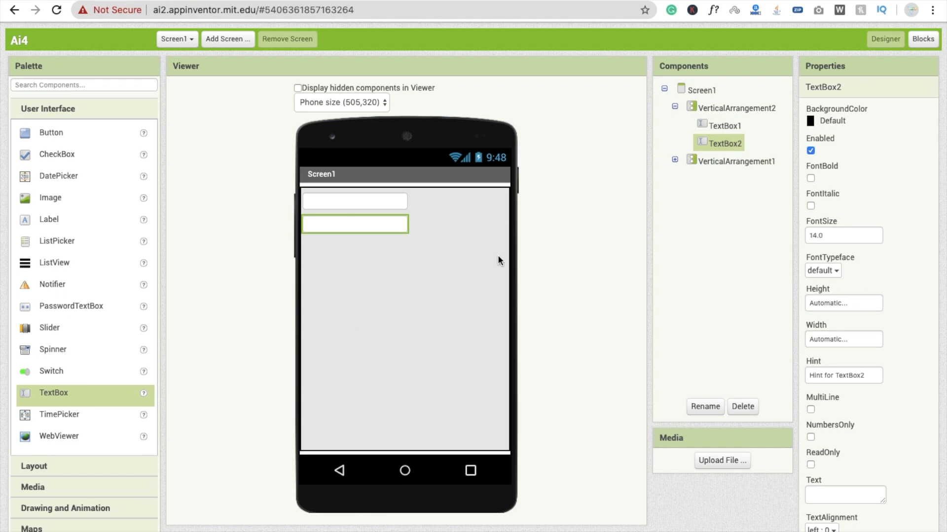
# - Center the contents of VerticalArrangement2 horizontally and vertically, and set its background color to Black
pyautogui.click(740, 112)
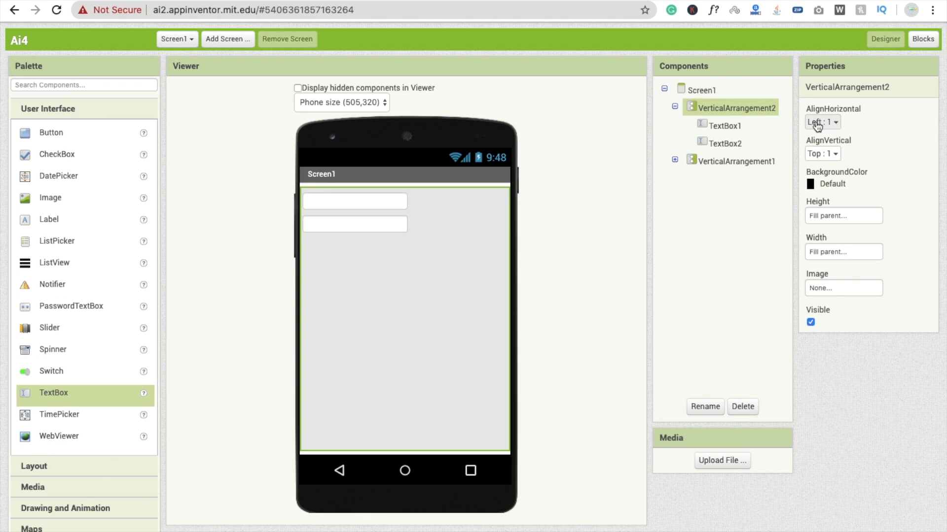
pyautogui.click(821, 122)
pyautogui.click(826, 157)
pyautogui.click(821, 154)
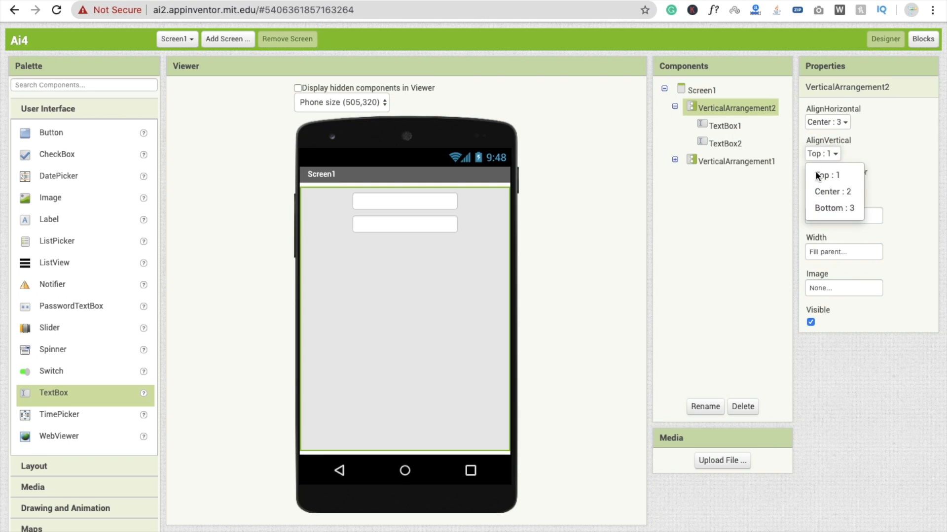
pyautogui.click(832, 192)
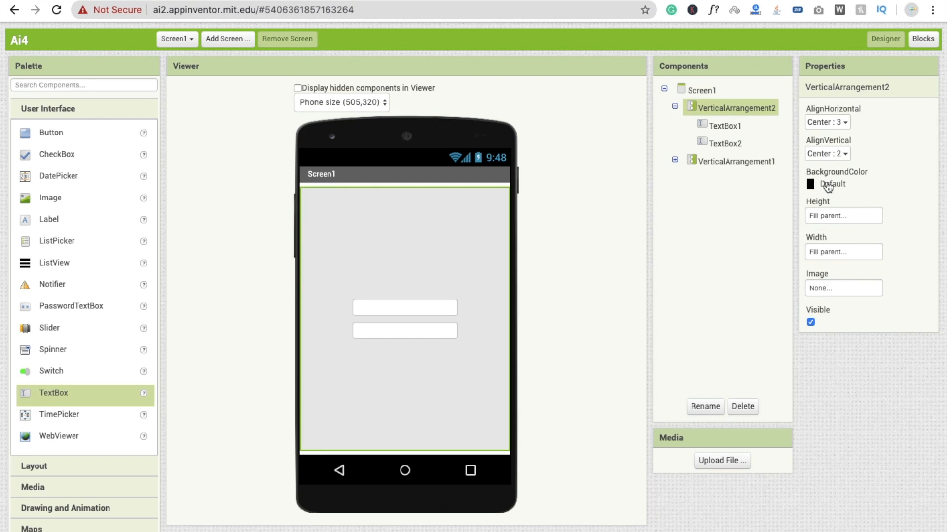
pyautogui.click(829, 187)
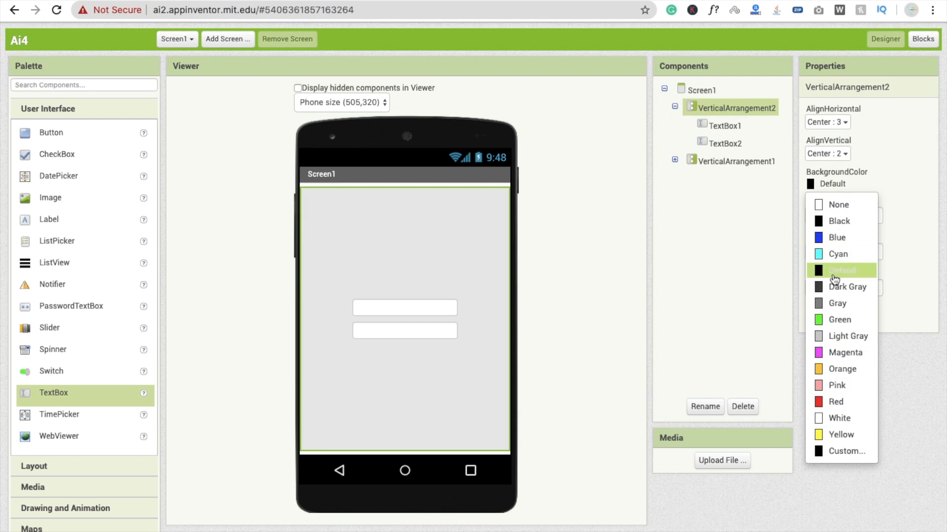
pyautogui.click(849, 220)
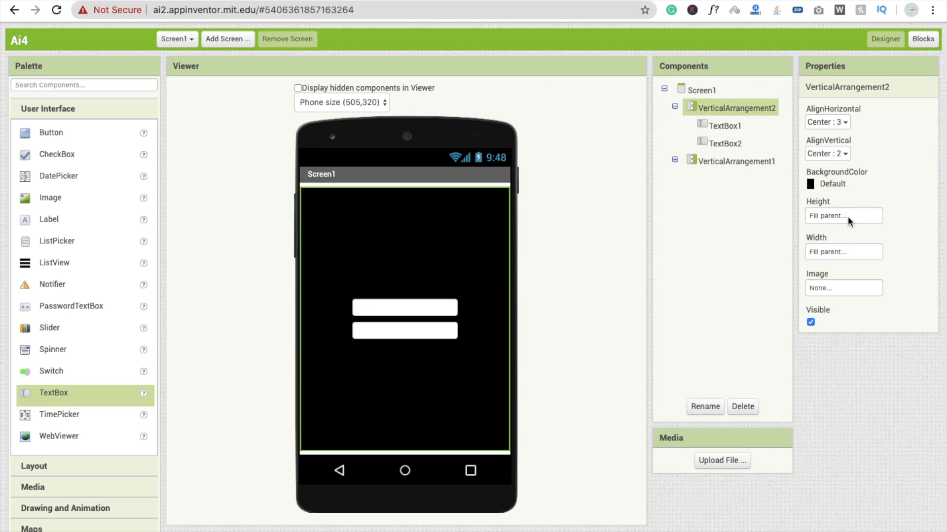
# - Set the width of both TextBox1 and TextBox2 to Fill parent
pyautogui.click(725, 129)
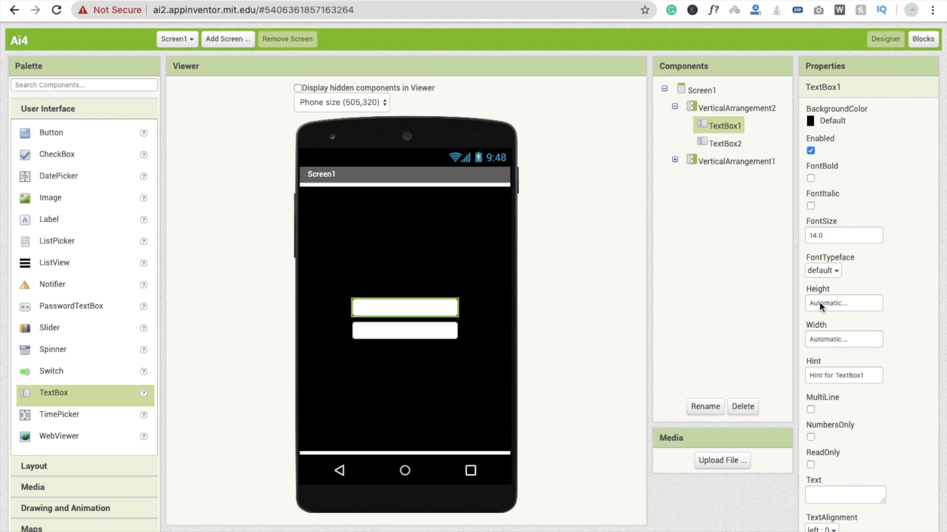
pyautogui.click(832, 339)
pyautogui.click(821, 352)
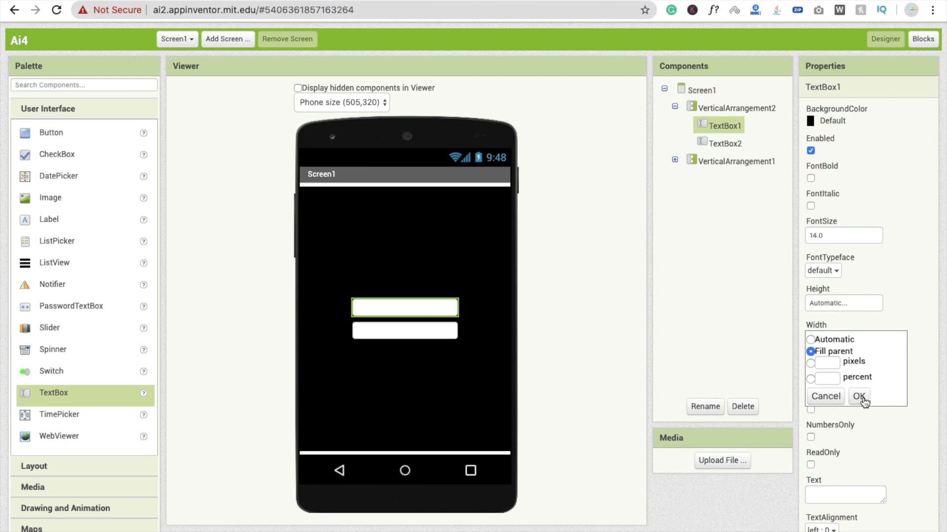
pyautogui.click(859, 397)
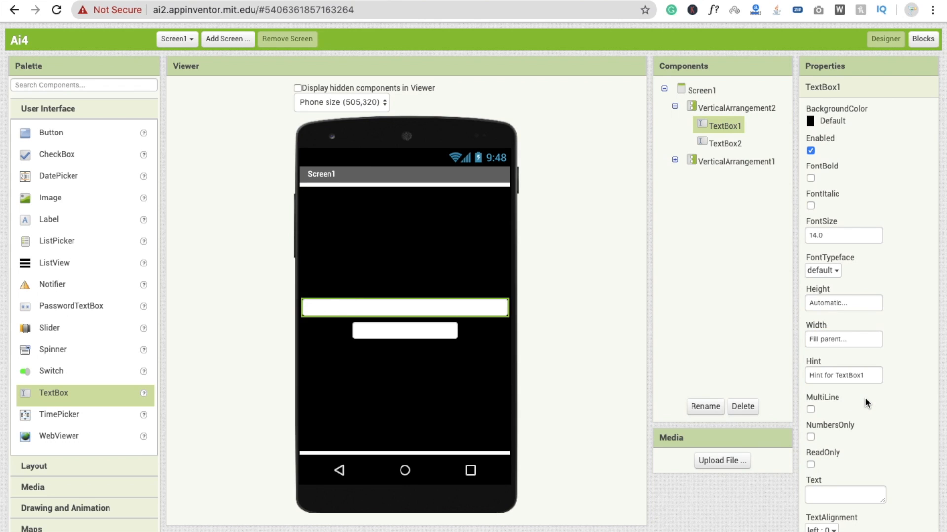
pyautogui.click(719, 146)
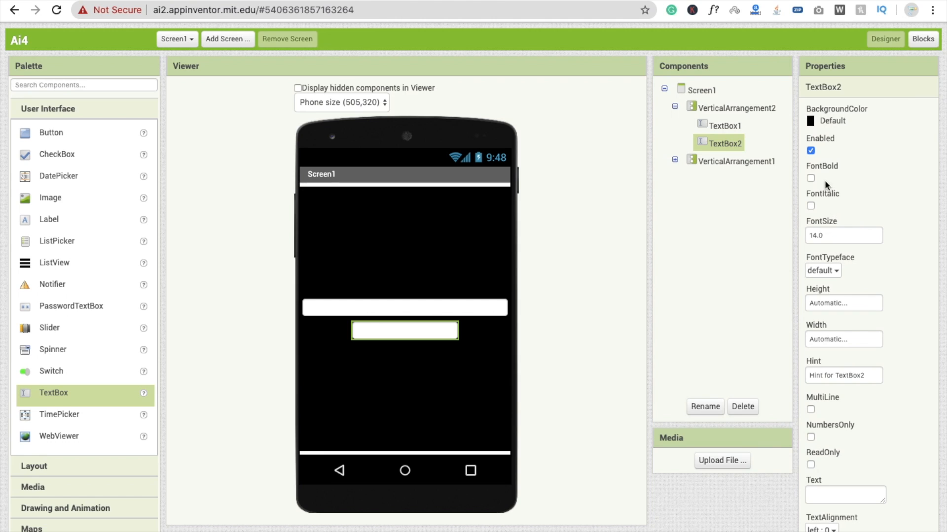
pyautogui.click(825, 341)
pyautogui.click(822, 352)
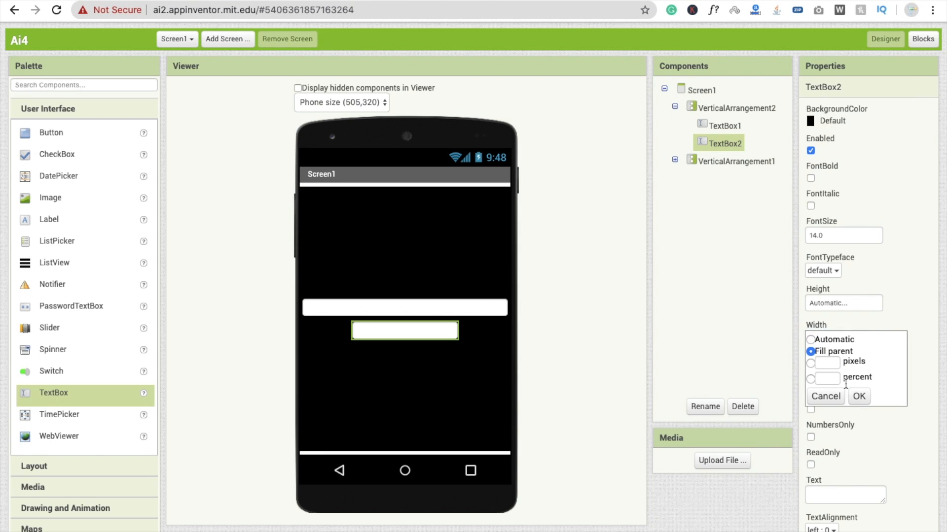
pyautogui.click(859, 396)
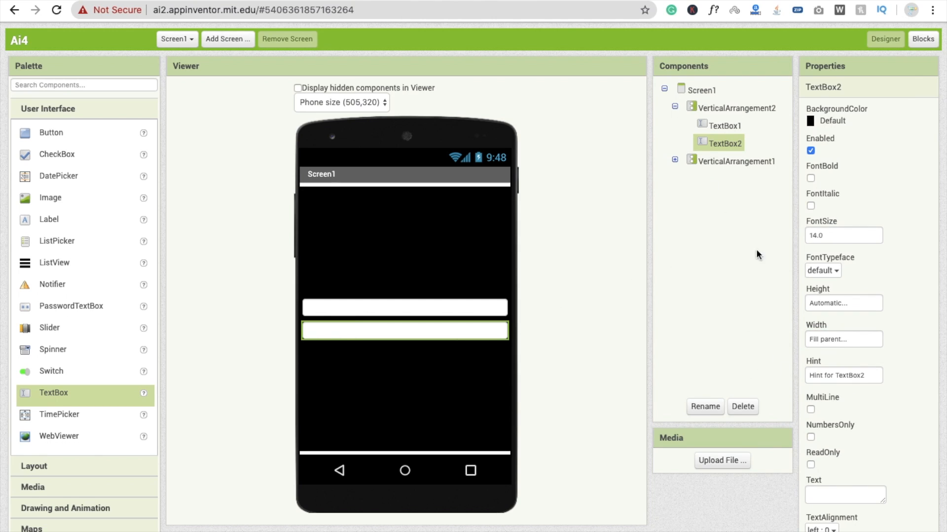
# - Set the hint of TextBox2 to "Answer"
pyautogui.scroll(-2, 851, 498)
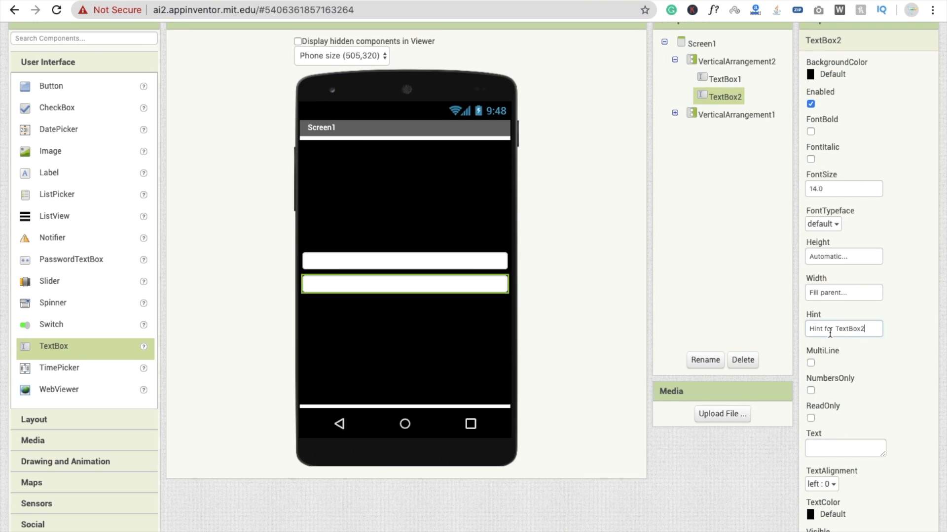
pyautogui.click(830, 334)
pyautogui.write('Answ')
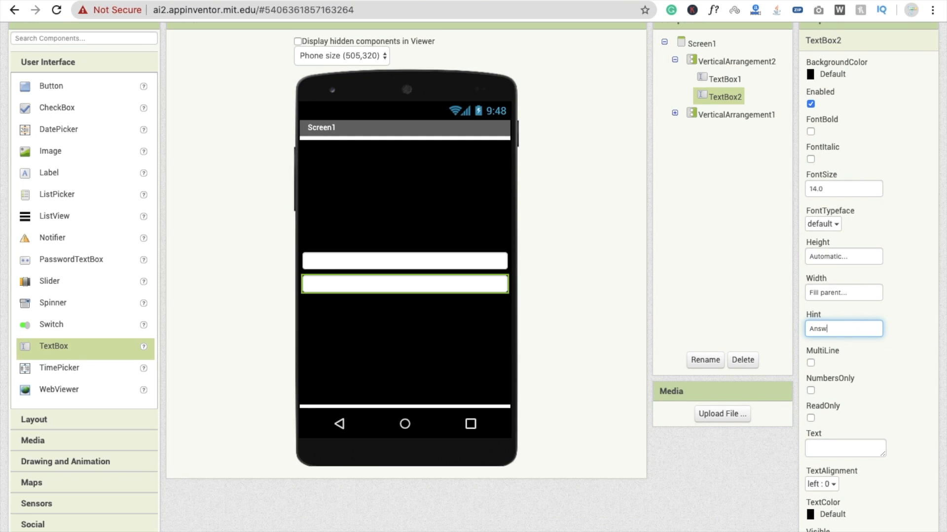
pyautogui.write('er')
pyautogui.press('Return')
# - Set the hint of TextBox1 to "Question"
pyautogui.scroll(1, 734, 99)
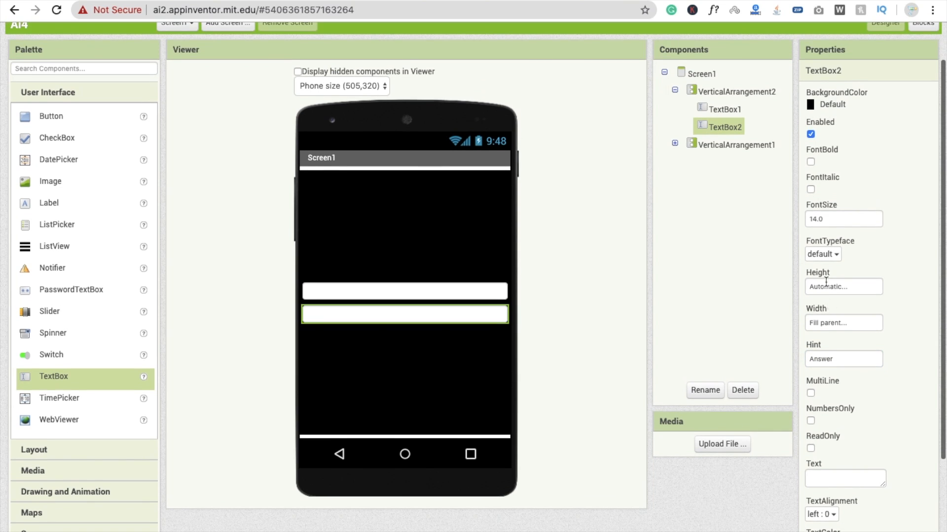
pyautogui.click(738, 111)
pyautogui.click(857, 361)
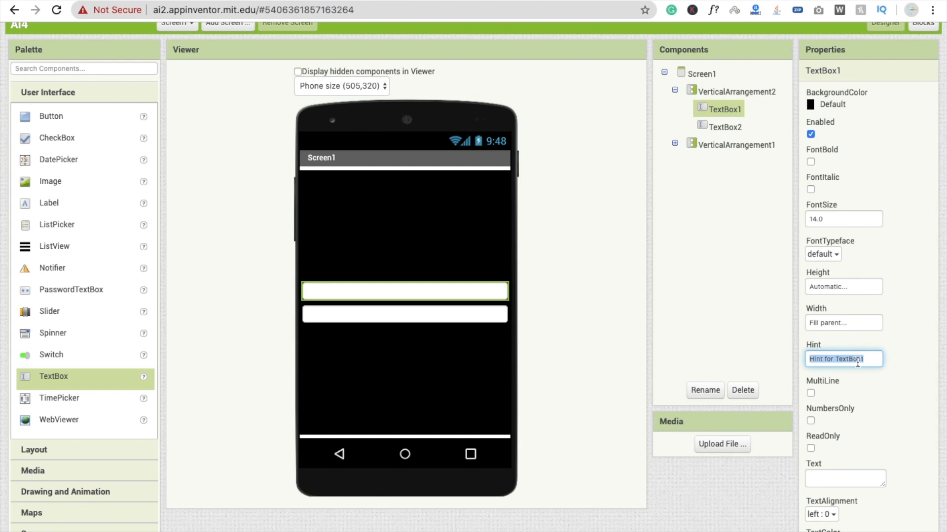
pyautogui.write('Q')
pyautogui.press('Return')
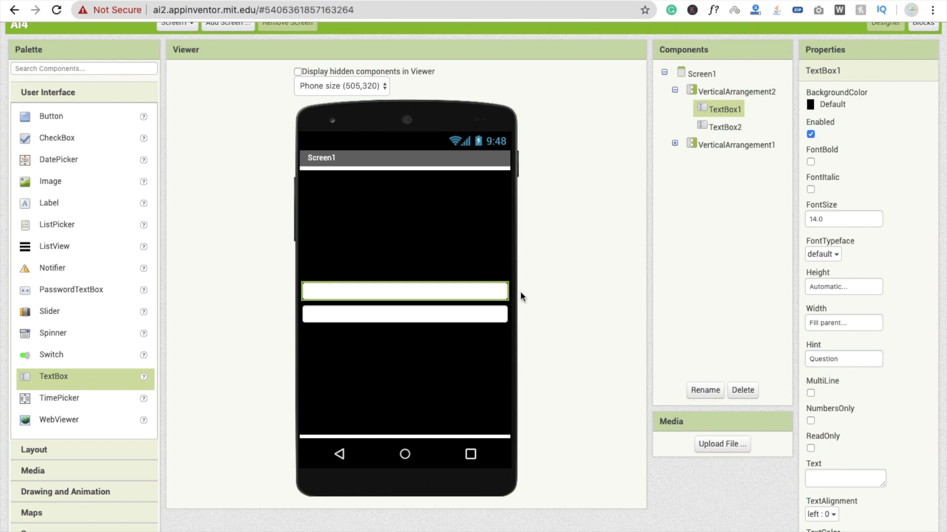
# - Add two buttons below the text boxes in VerticalArrangement2
pyautogui.scroll(1, 519, 291)
pyautogui.moveTo(61, 134); pyautogui.dragTo(377, 378)
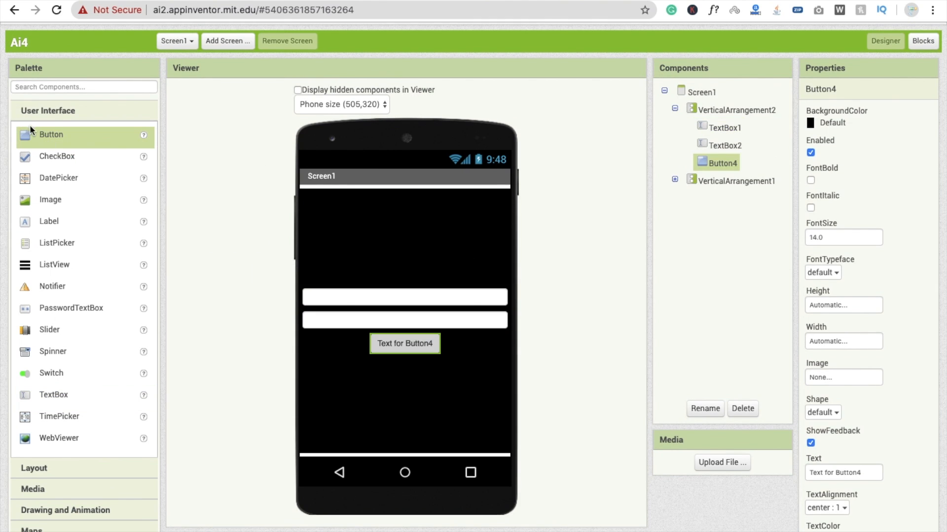
pyautogui.moveTo(36, 138); pyautogui.dragTo(482, 395)
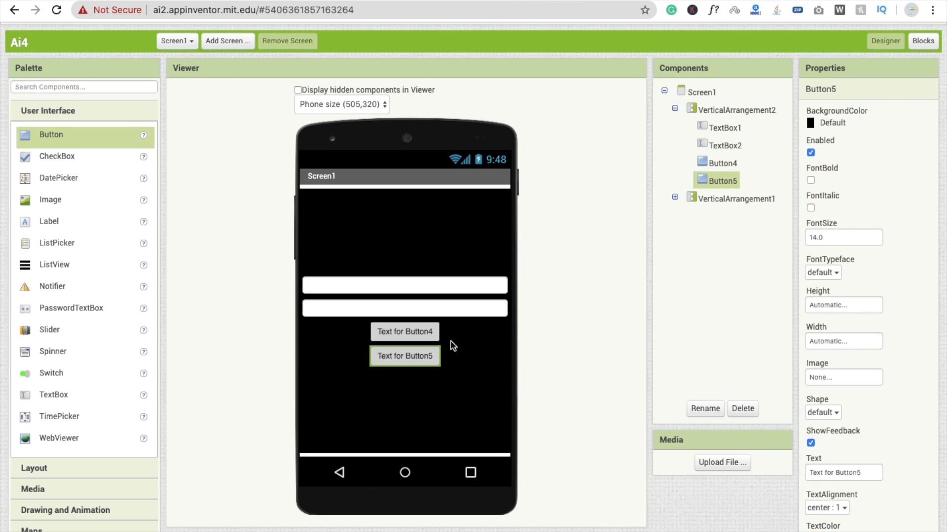
# - Set the text of Button4 to "Save it" and shorten it to "Save"
pyautogui.click(728, 176)
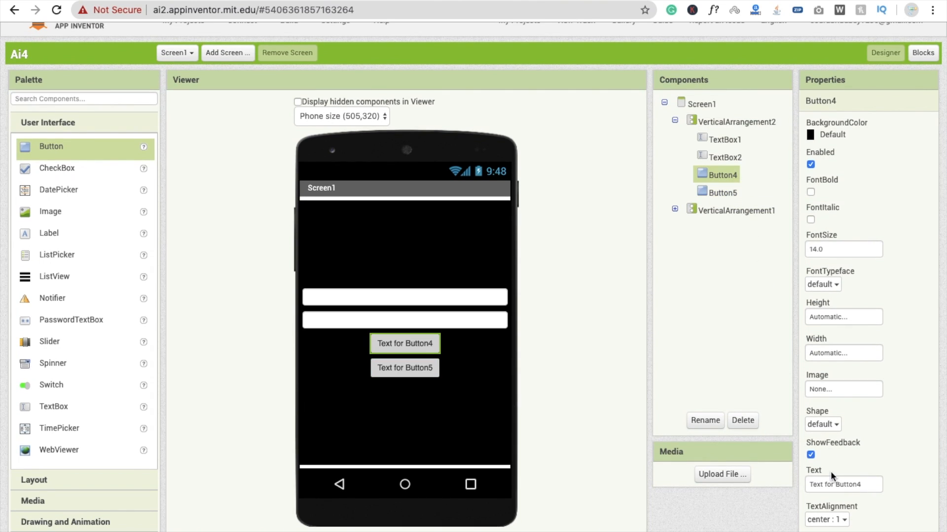
pyautogui.click(832, 483)
pyautogui.write('Save it')
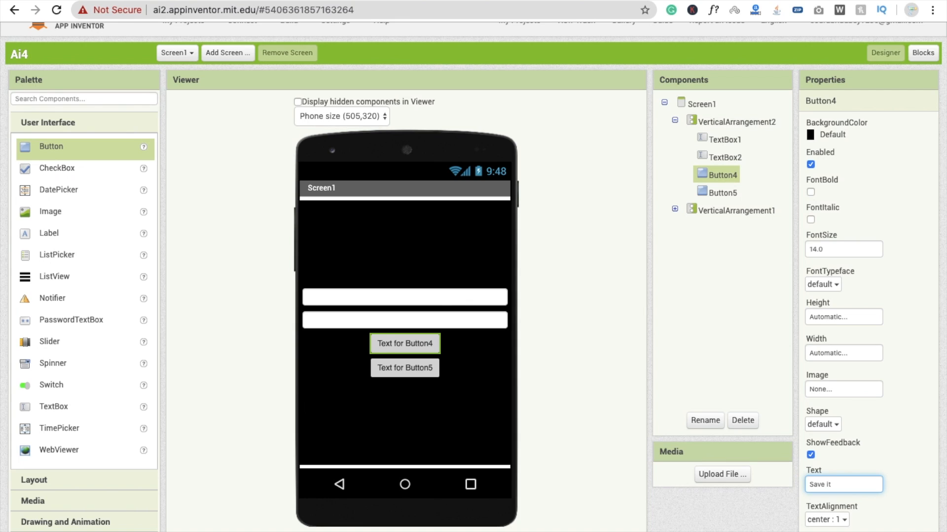
pyautogui.press('Return')
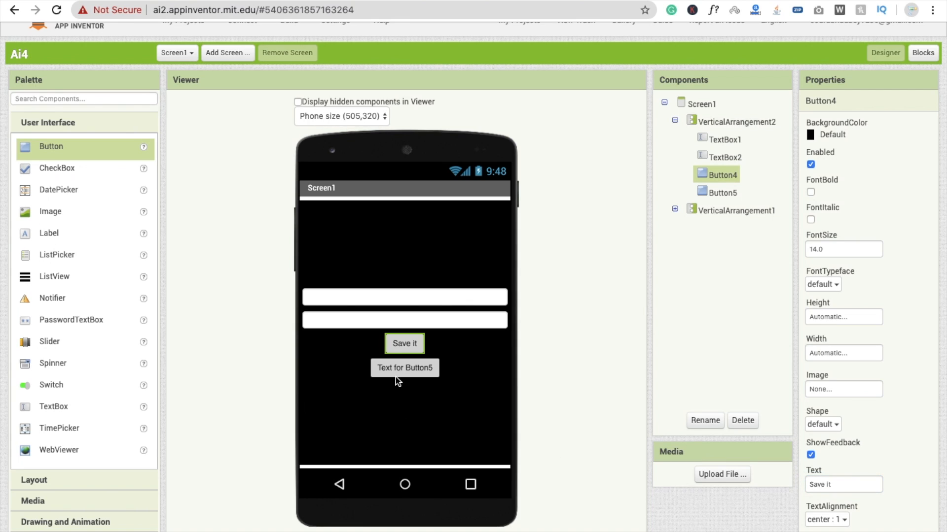
pyautogui.doubleClick(827, 484)
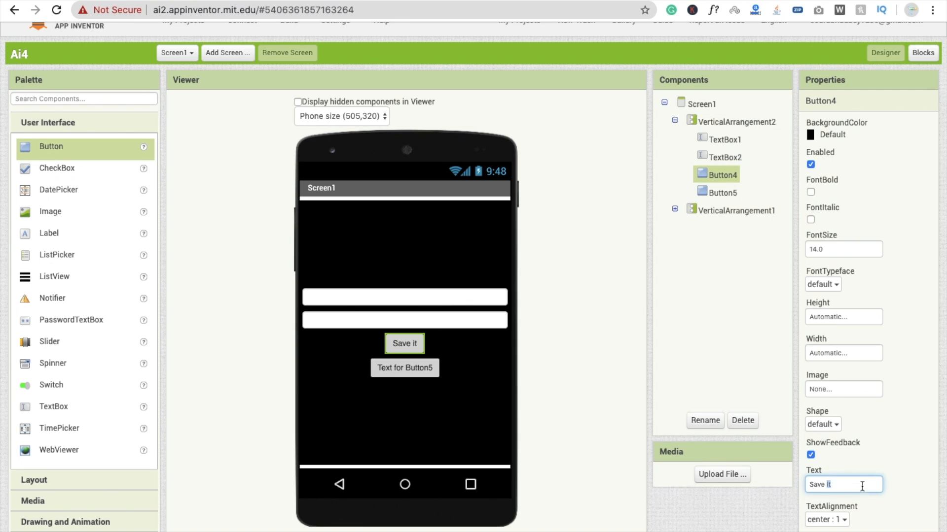
# - Set the text of Button5 to "Back"
pyautogui.click(420, 368)
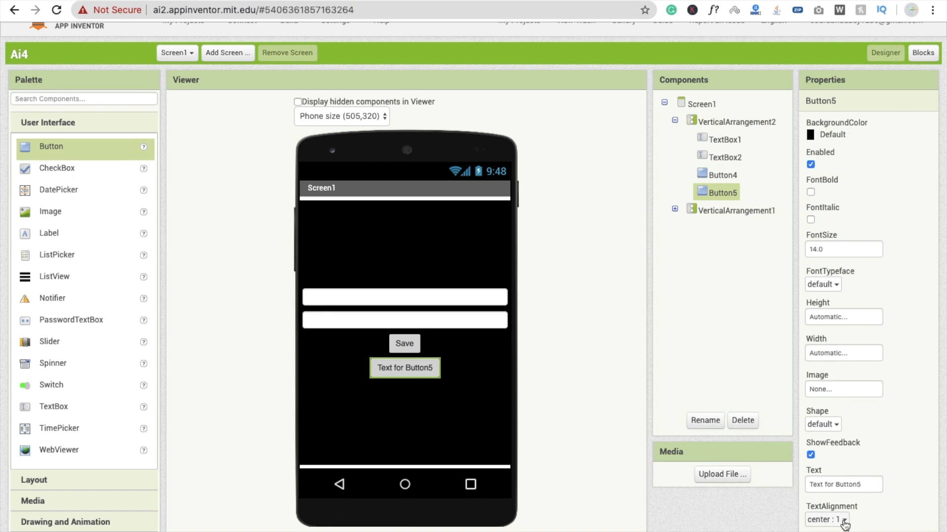
pyautogui.tripleClick(836, 488)
pyautogui.write('Back')
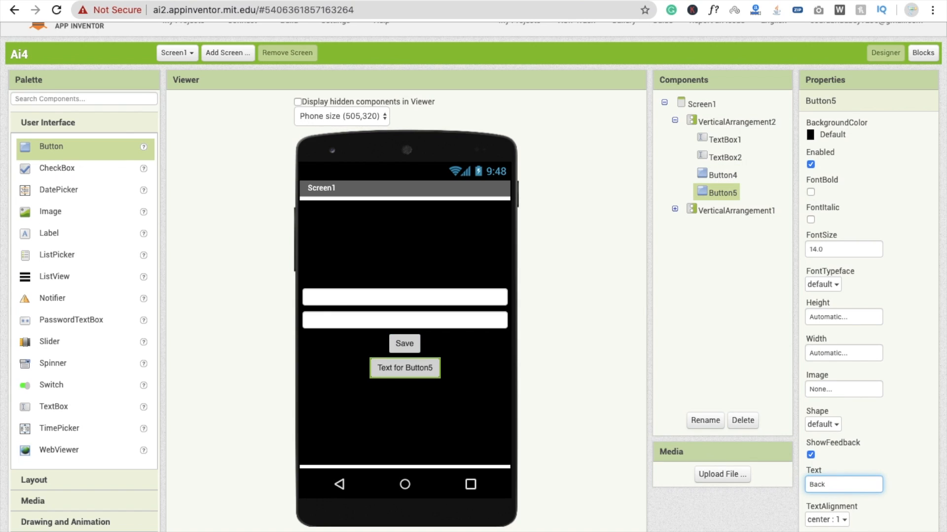
pyautogui.press('Return')
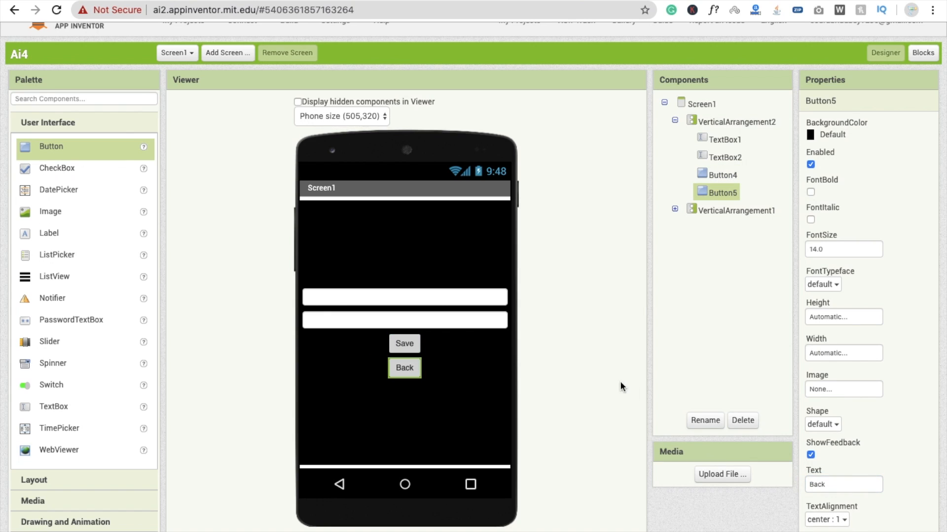
# - Set the text of Button4 to "Save Answer"
pyautogui.click(434, 344)
pyautogui.click(839, 489)
pyautogui.write('Answe')
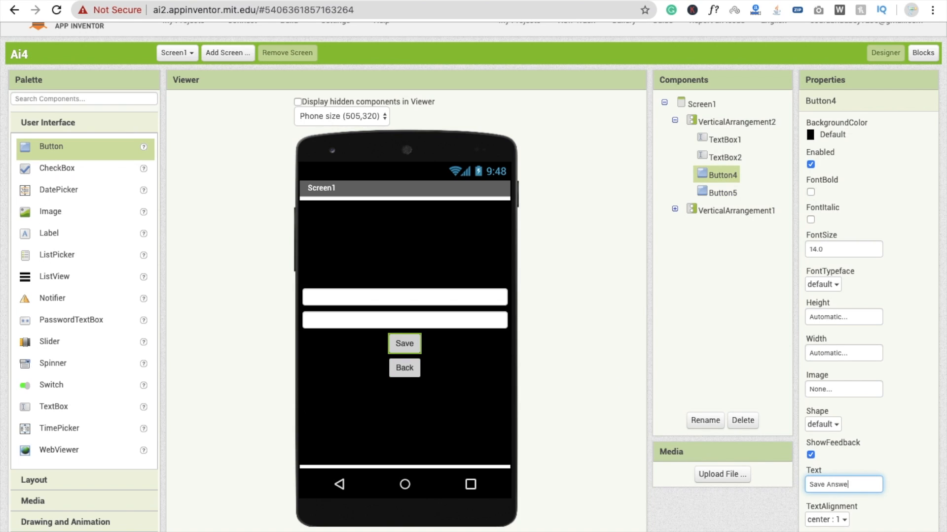
pyautogui.write('r')
pyautogui.press('Return')
# - Give the Save Answer button the custom background color #349b88ff
pyautogui.click(832, 135)
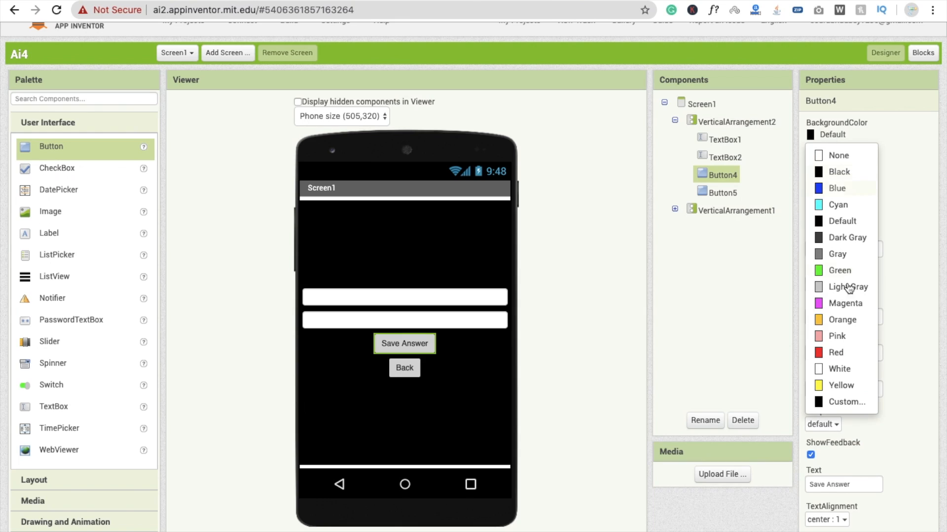
pyautogui.click(847, 402)
pyautogui.click(841, 162)
pyautogui.write('#349b88ff')
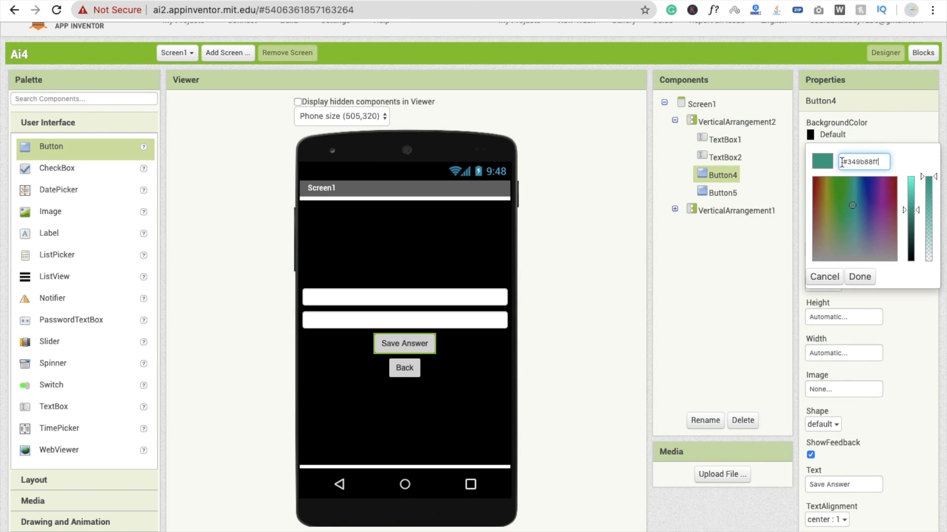
pyautogui.click(858, 275)
# - Give the Back button the custom background color #349b88ff
pyautogui.click(403, 370)
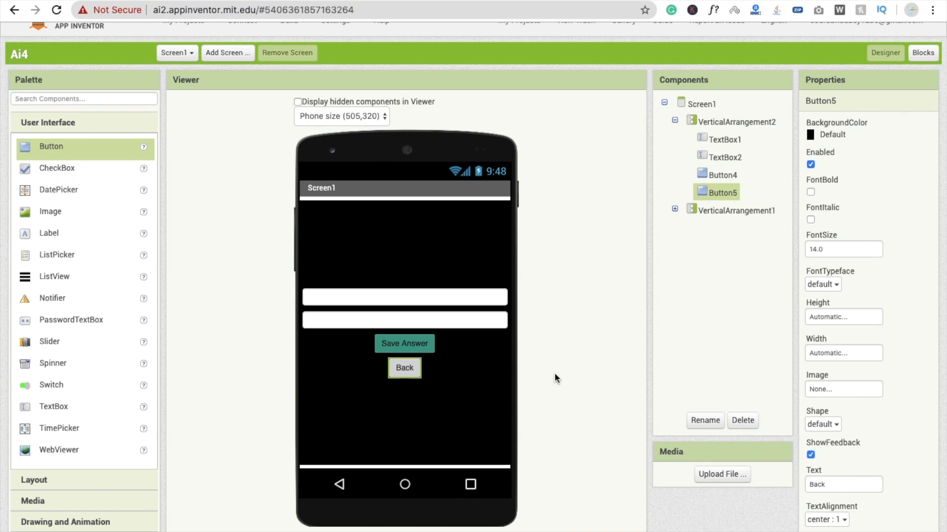
pyautogui.scroll(1, 579, 384)
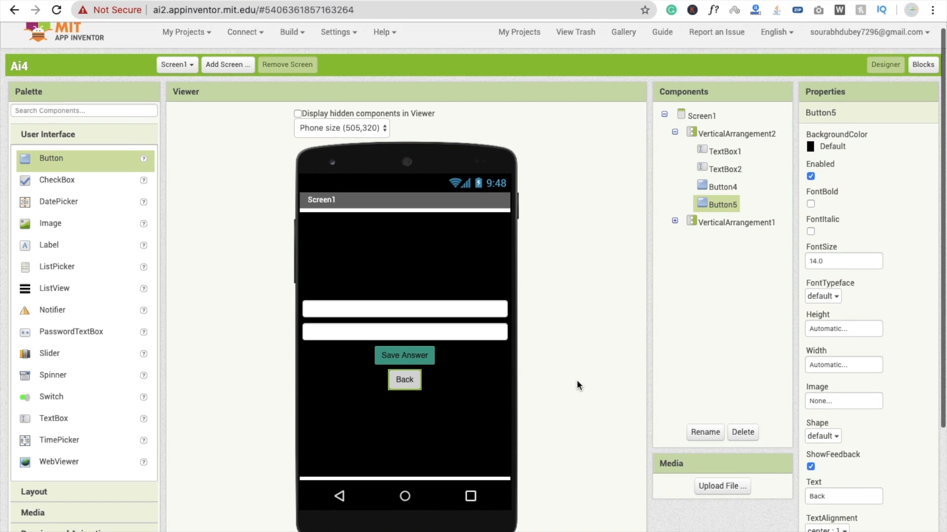
pyautogui.click(833, 147)
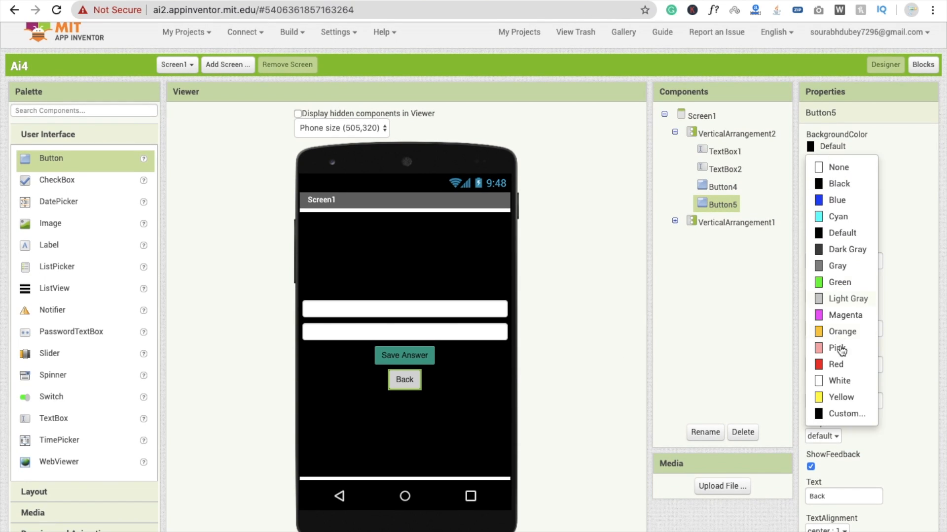
pyautogui.click(844, 414)
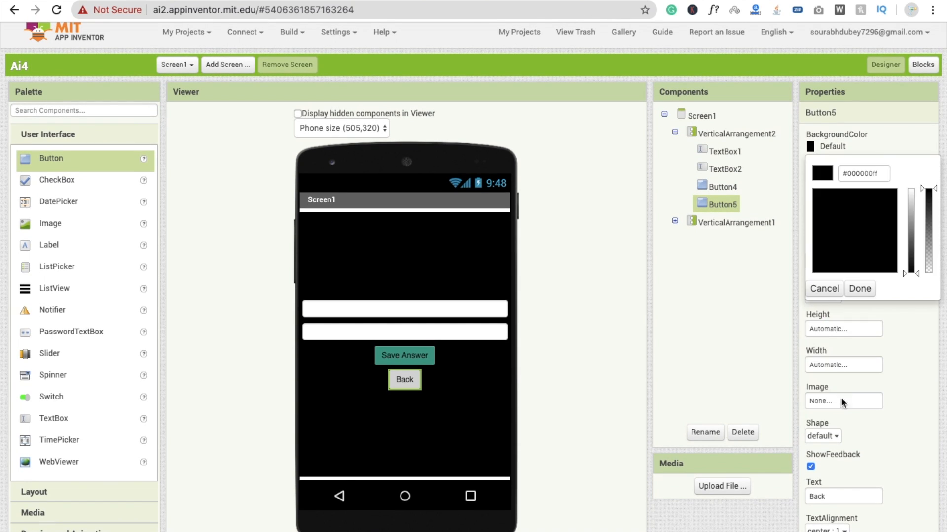
pyautogui.tripleClick(860, 176)
pyautogui.write('#349b88ff')
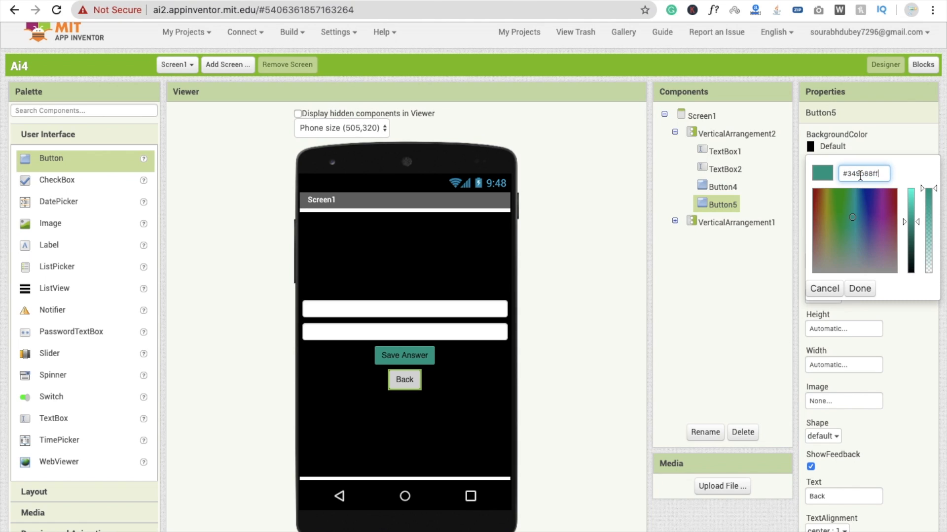
pyautogui.click(860, 289)
# - Set the text color of the Save Answer button to White
pyautogui.scroll(-1, 506, 361)
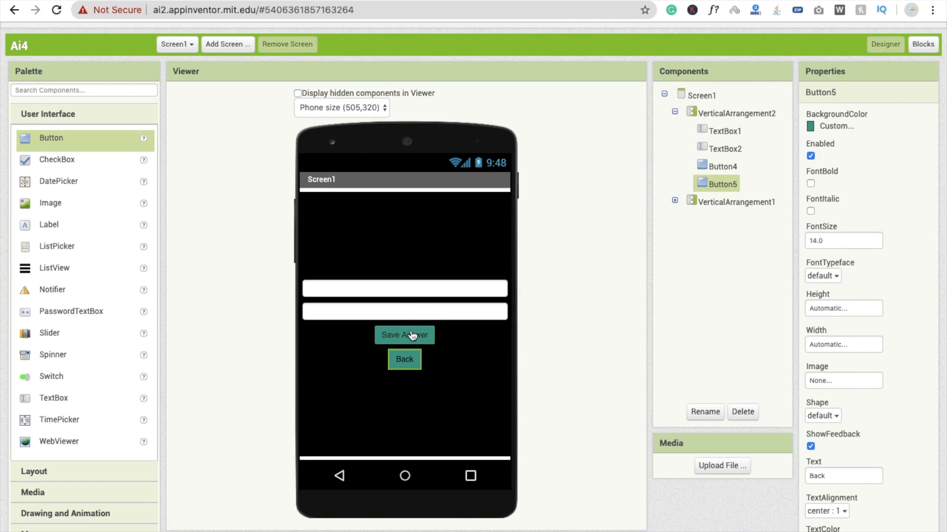
pyautogui.scroll(-2, 593, 342)
pyautogui.click(426, 295)
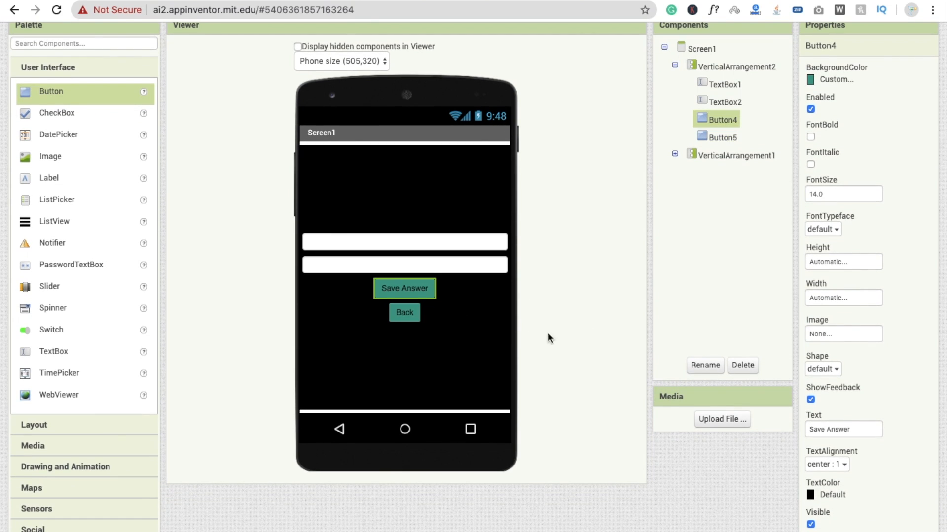
pyautogui.scroll(-1, 552, 340)
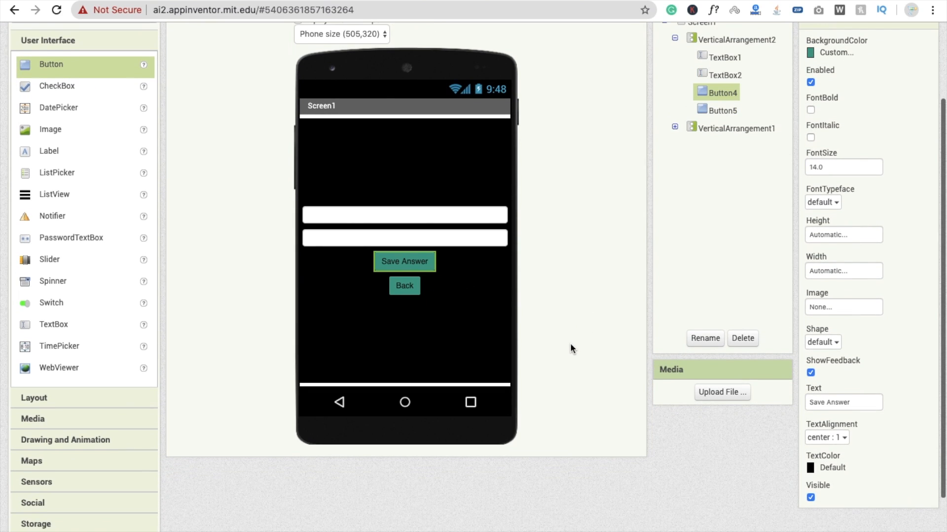
pyautogui.click(832, 469)
pyautogui.scroll(1, 828, 345)
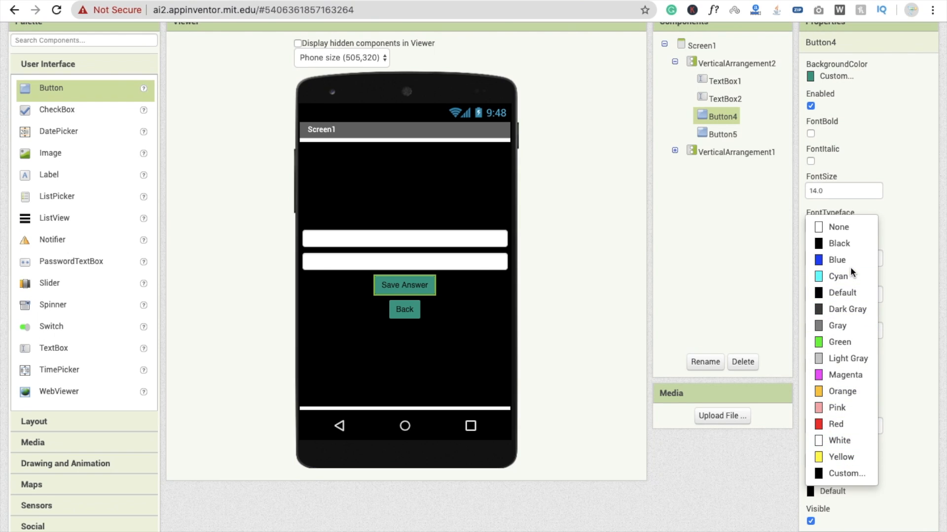
pyautogui.click(855, 450)
# - Set the text color of the Back button to White
pyautogui.click(400, 312)
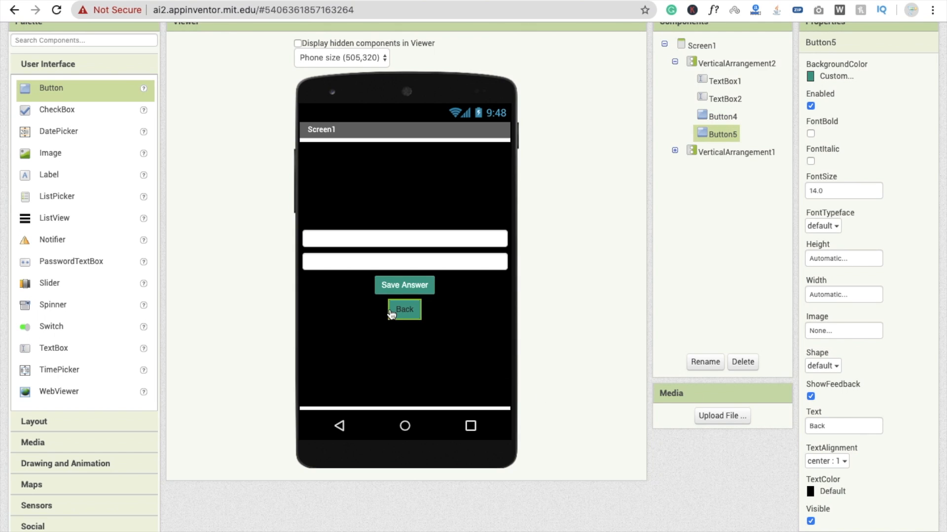
pyautogui.click(833, 491)
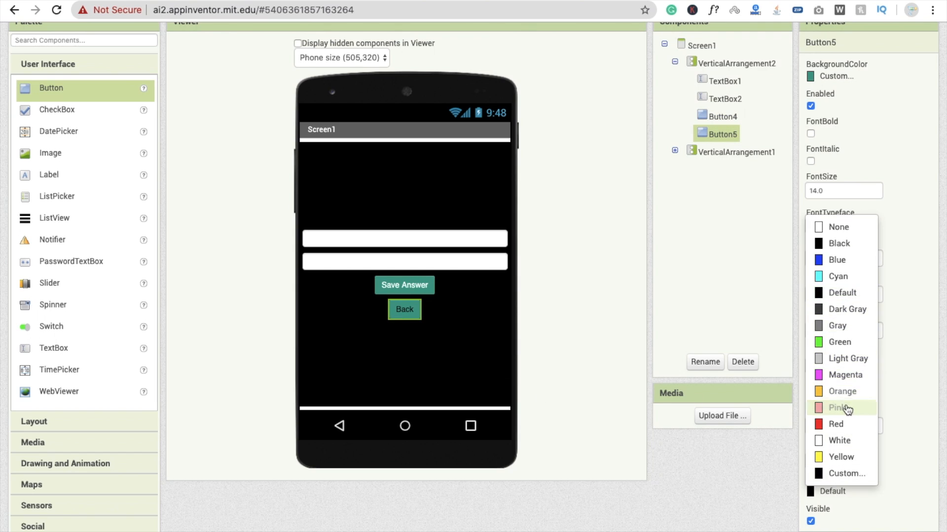
pyautogui.click(840, 440)
pyautogui.scroll(1, 631, 312)
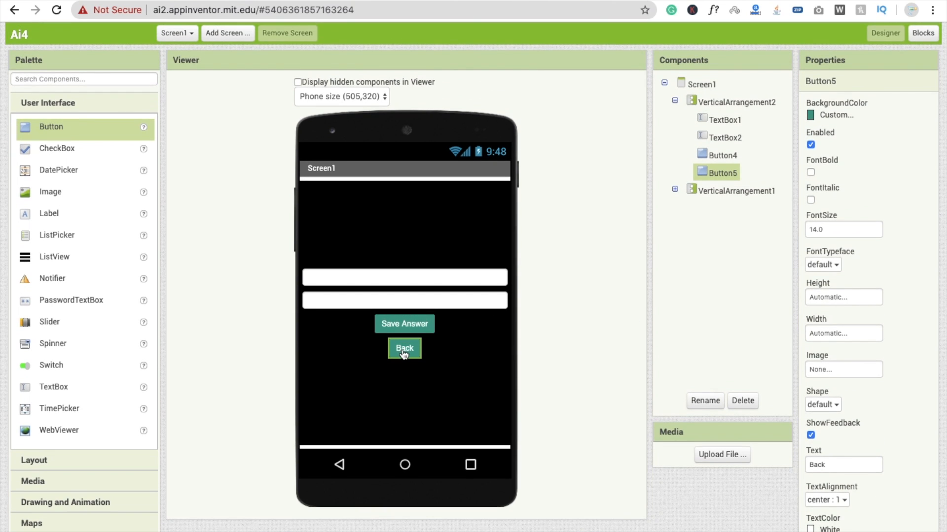
# - Make VerticalArrangement1 visible and hide VerticalArrangement2 so the main layout is the starting view
pyautogui.scroll(1, 594, 339)
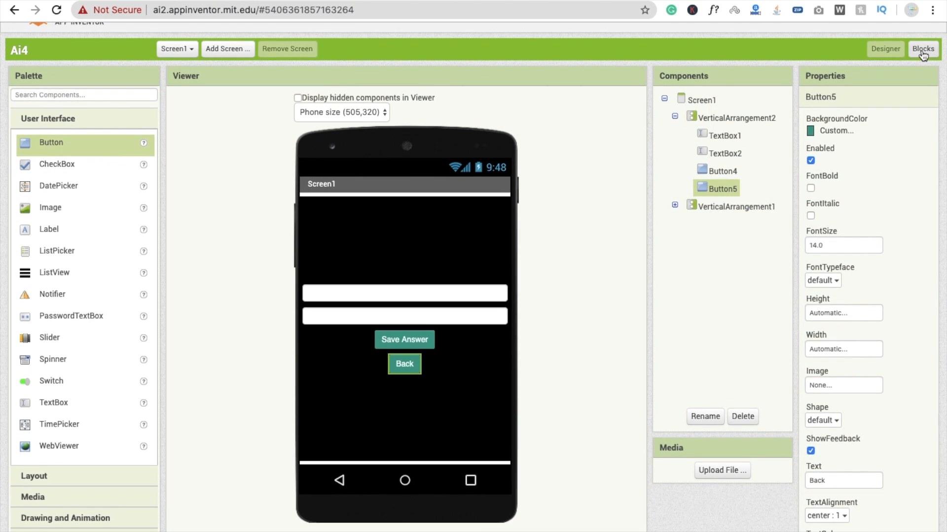
pyautogui.click(675, 117)
pyautogui.click(708, 138)
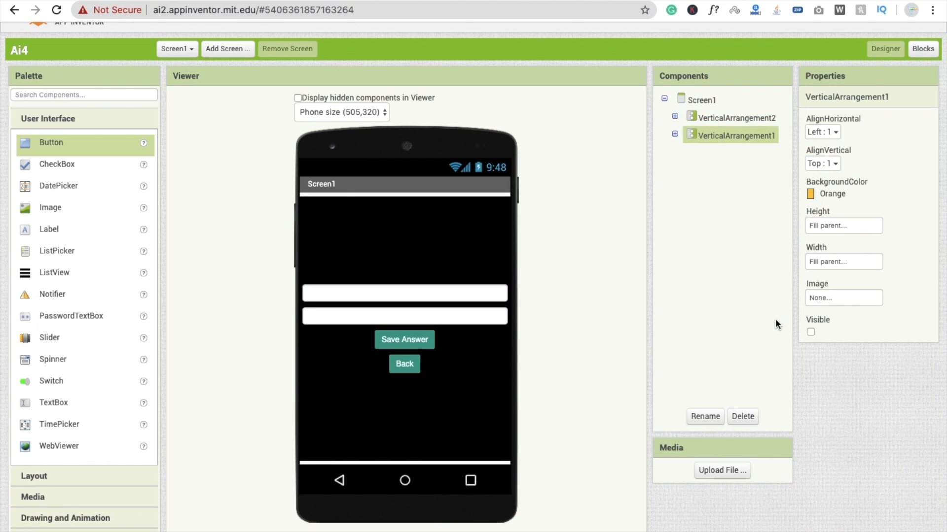
pyautogui.click(811, 332)
pyautogui.click(723, 121)
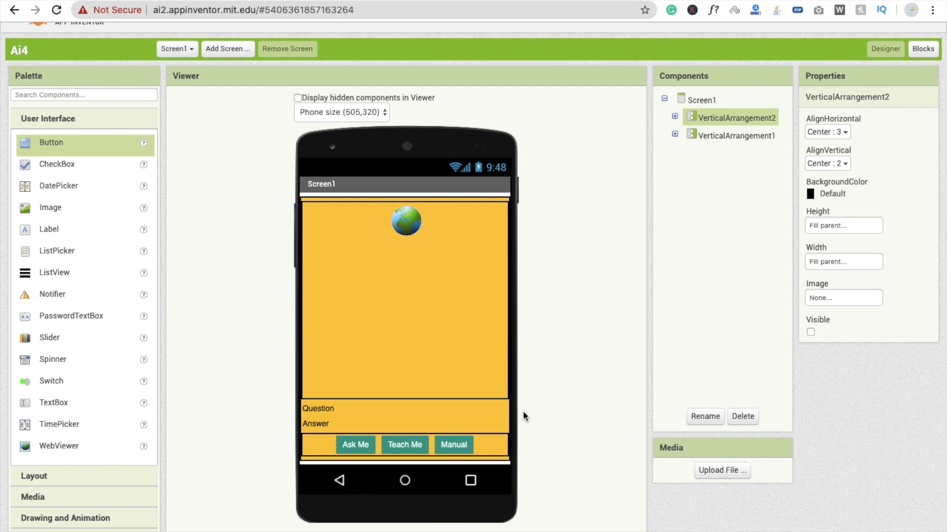
# - Rename the Manual button component to manualBtn
pyautogui.click(452, 445)
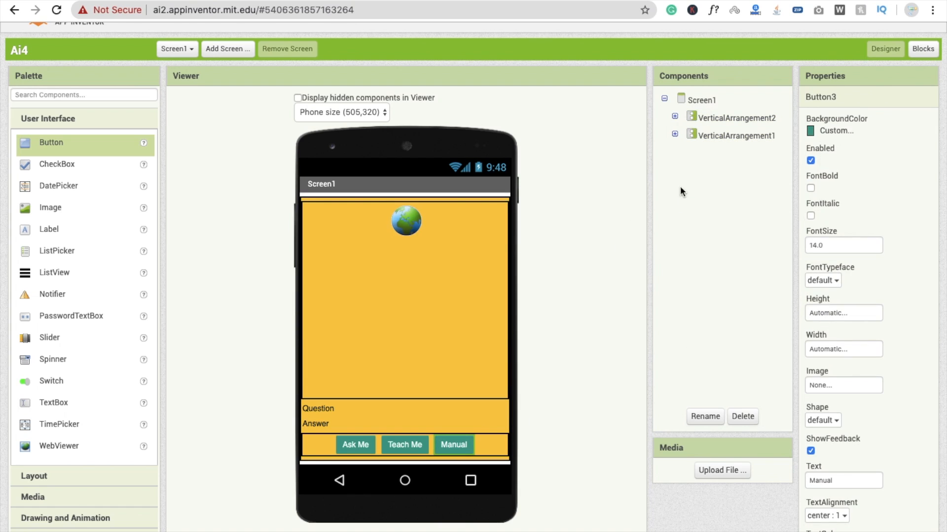
pyautogui.click(704, 417)
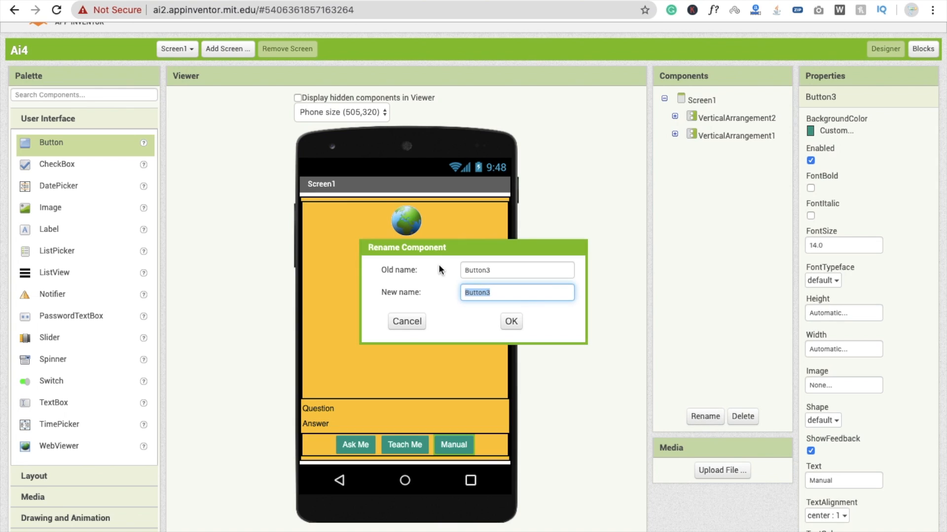
pyautogui.write('m')
pyautogui.click(510, 322)
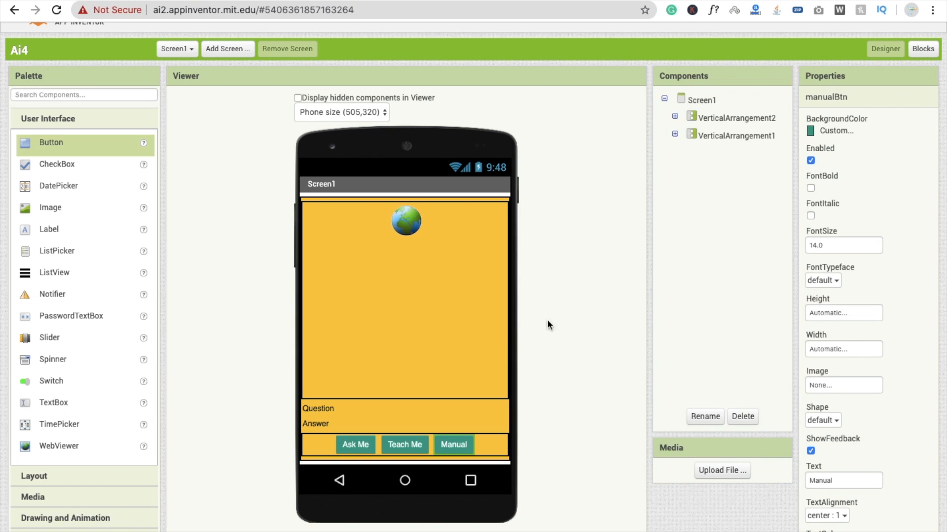
# - Switch to the blocks editor and place a "when manualBtn.Click" event block in the workspace
pyautogui.scroll(1, 567, 320)
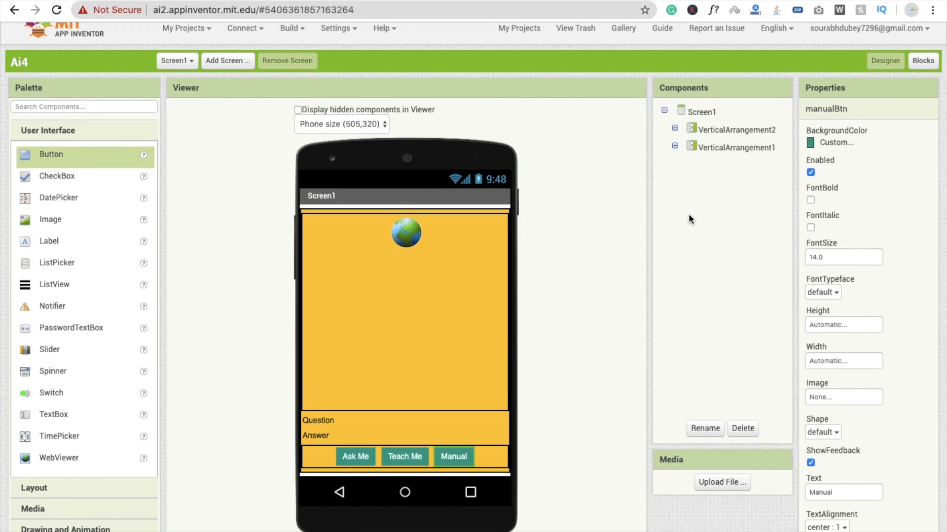
pyautogui.scroll(-2, 689, 214)
pyautogui.scroll(2, 740, 203)
pyautogui.click(922, 72)
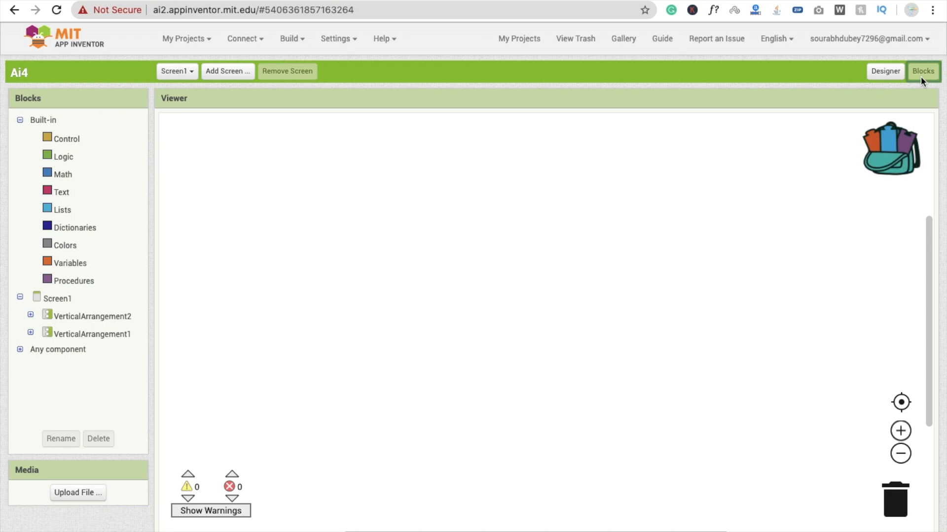
pyautogui.click(30, 315)
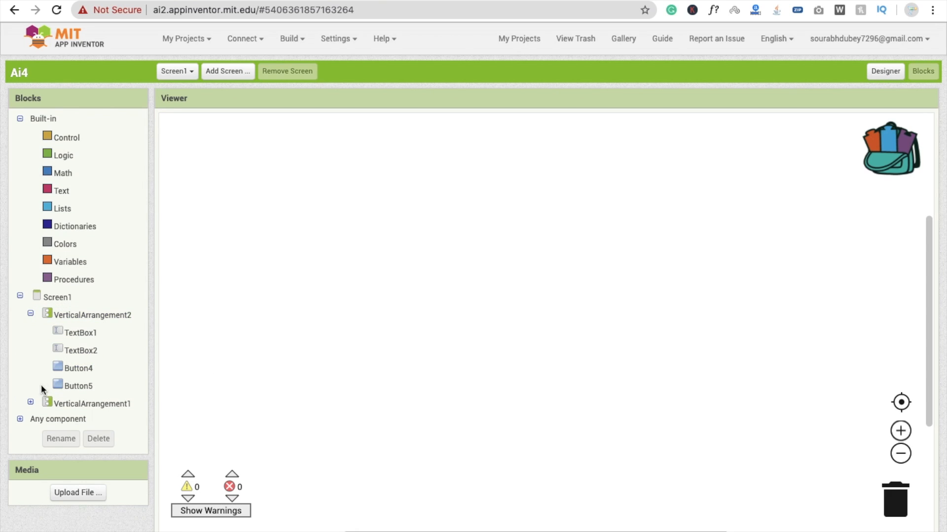
pyautogui.click(31, 403)
pyautogui.scroll(-3, 55, 375)
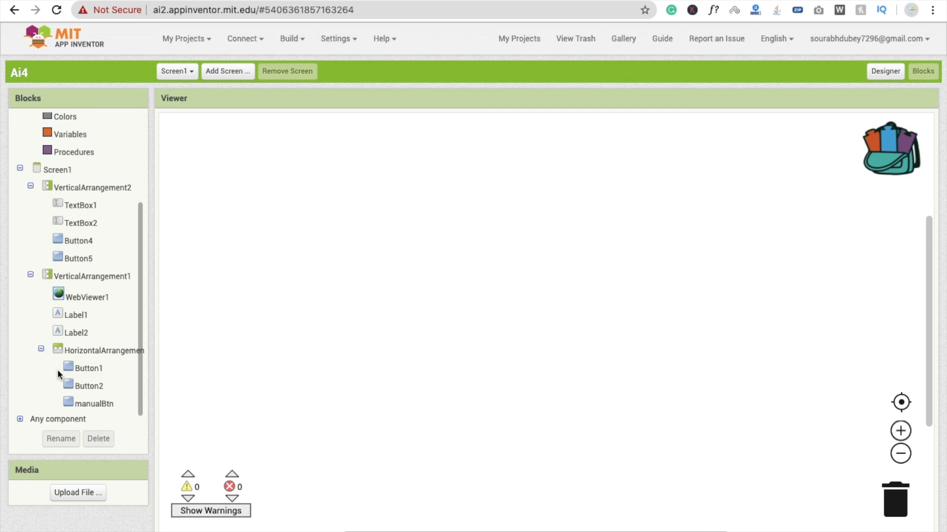
pyautogui.click(93, 406)
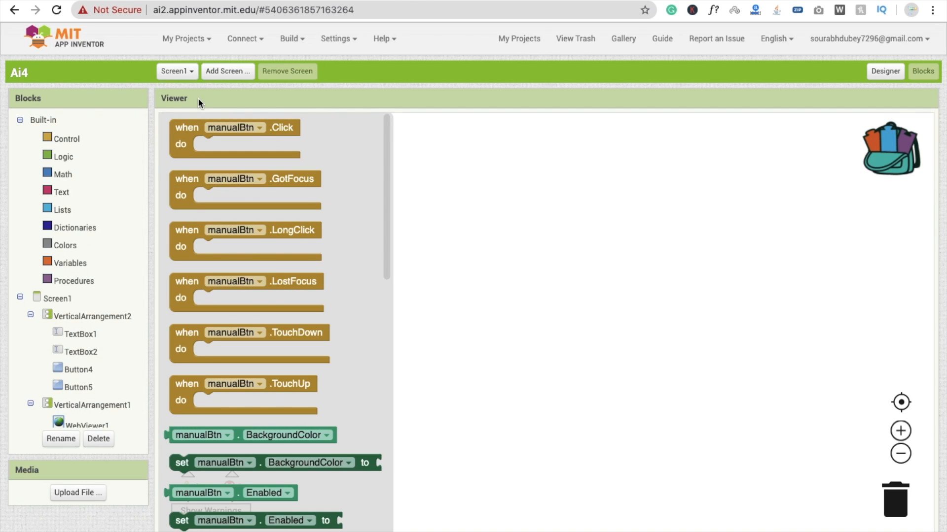
pyautogui.moveTo(186, 139); pyautogui.dragTo(318, 193)
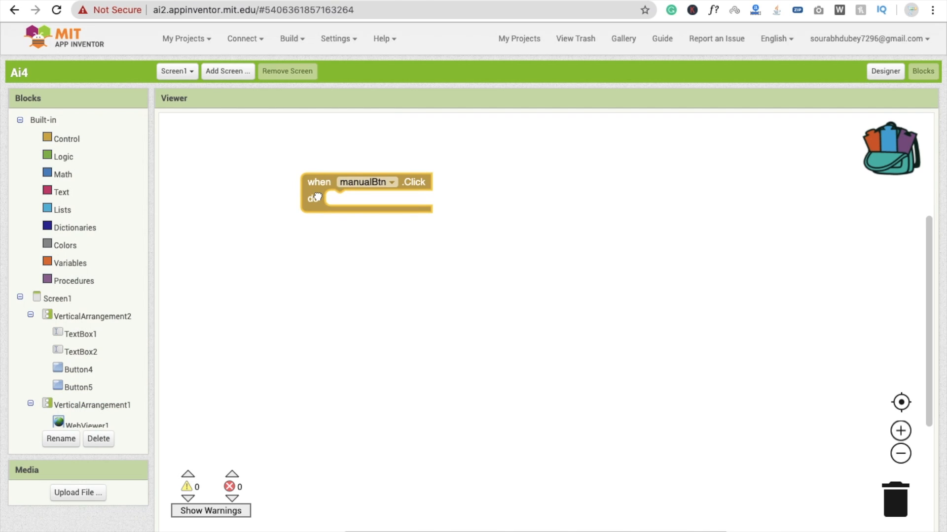
# - Inside the manualBtn.Click handler, set VerticalArrangement1's Visible property to false
pyautogui.click(30, 316)
pyautogui.click(70, 334)
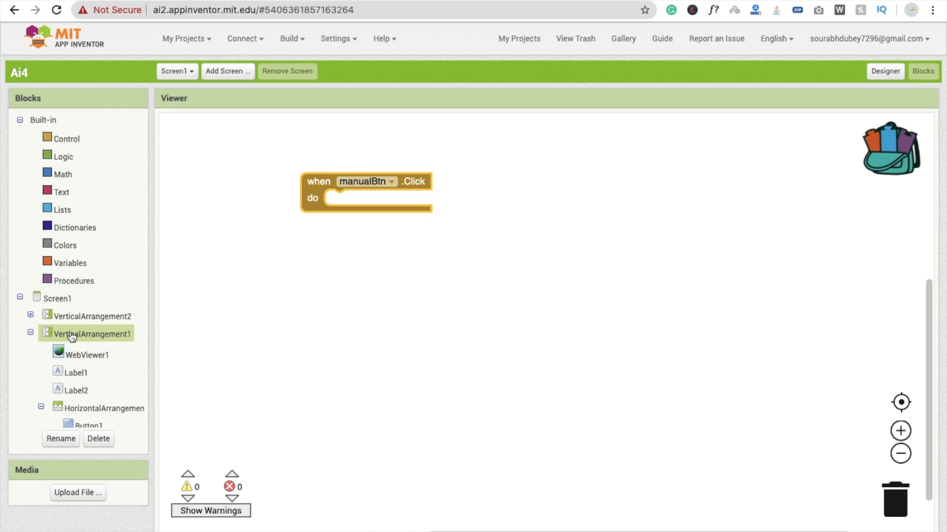
pyautogui.scroll(-2, 349, 321)
pyautogui.click(221, 328)
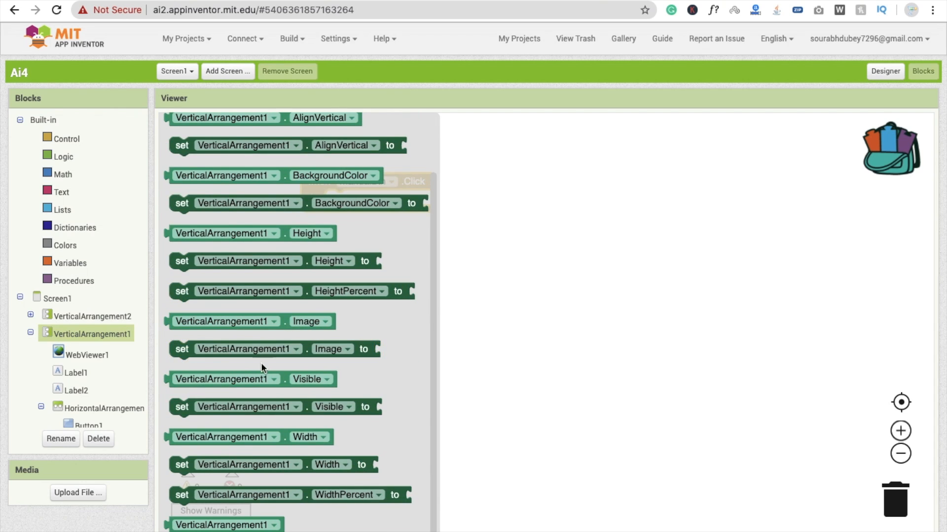
pyautogui.click(243, 408)
pyautogui.moveTo(330, 356); pyautogui.dragTo(393, 206)
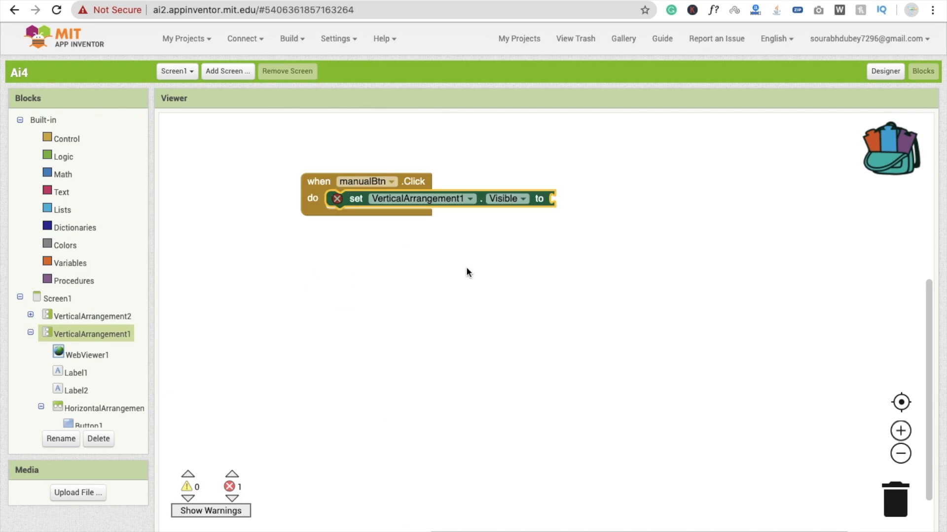
pyautogui.write('false')
pyautogui.press('Return')
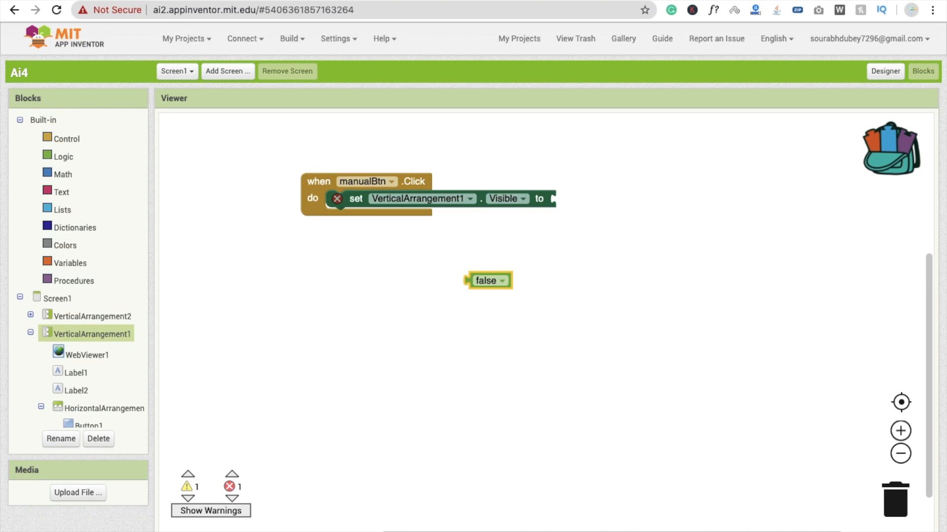
pyautogui.moveTo(493, 281); pyautogui.dragTo(561, 199)
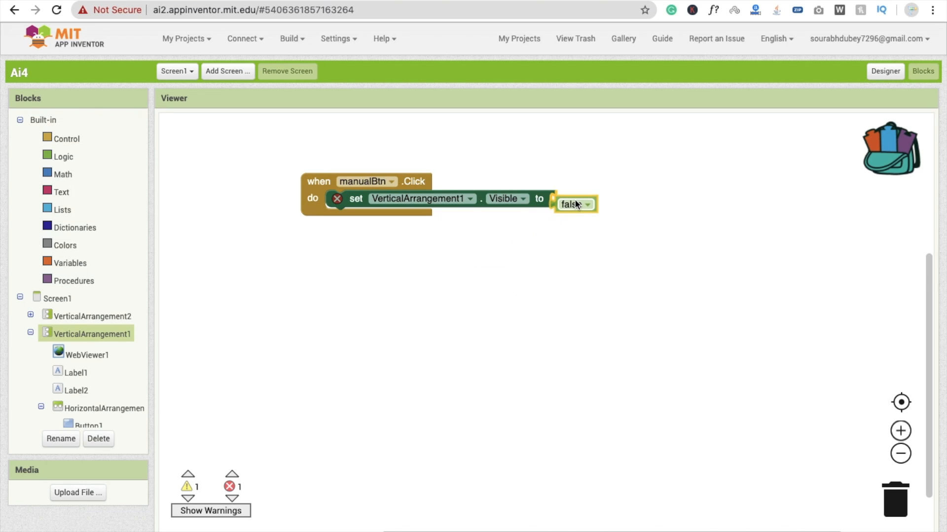
# - Duplicate the Visible setter inside the manualBtn.Click handler and change the copy to set VerticalArrangement2's Visible to true
pyautogui.click(338, 203)
pyautogui.hotkey('ctrl', 'c')
pyautogui.hotkey('ctrl', 'v')
pyautogui.moveTo(352, 222); pyautogui.dragTo(340, 214)
pyautogui.click(450, 216)
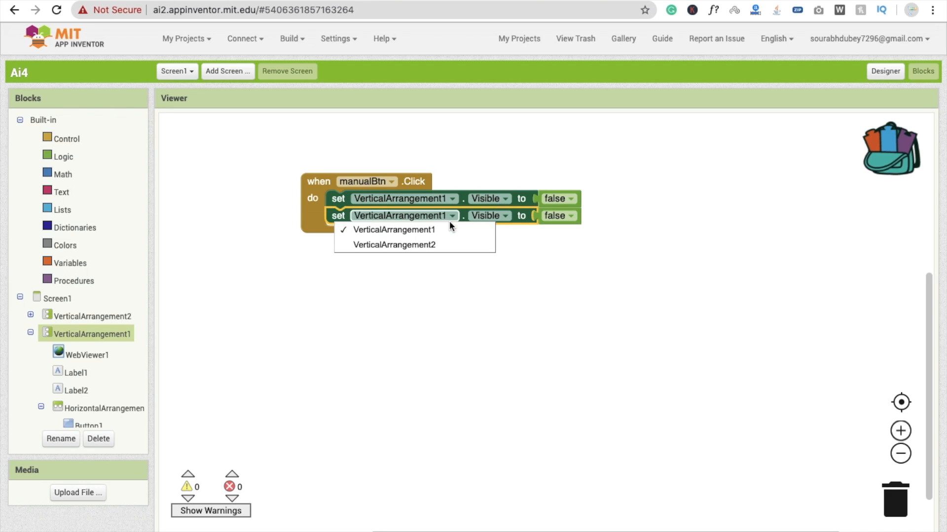
pyautogui.click(444, 249)
pyautogui.click(562, 216)
pyautogui.click(563, 224)
pyautogui.click(414, 275)
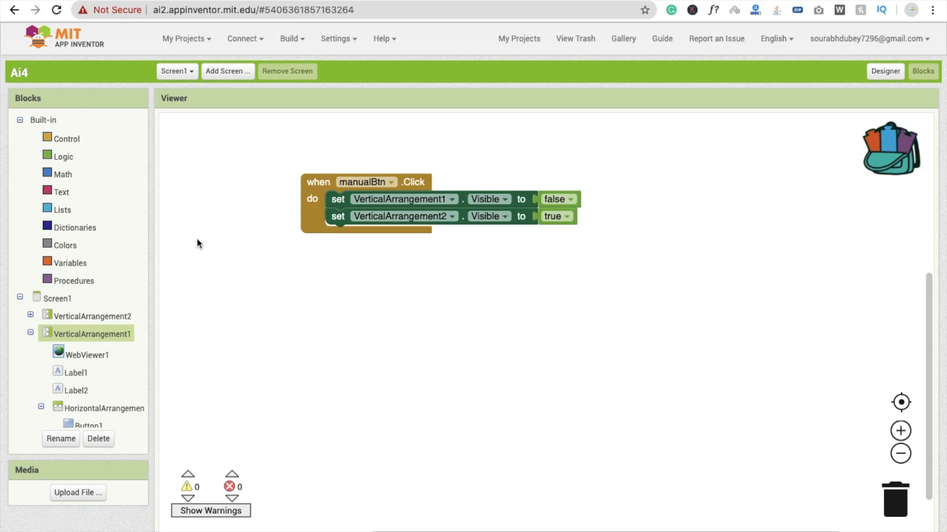
# - Return to the designer, hide VerticalArrangement1 and make VerticalArrangement2 visible
pyautogui.click(898, 72)
pyautogui.scroll(-2, 227, 417)
pyautogui.scroll(2, 229, 417)
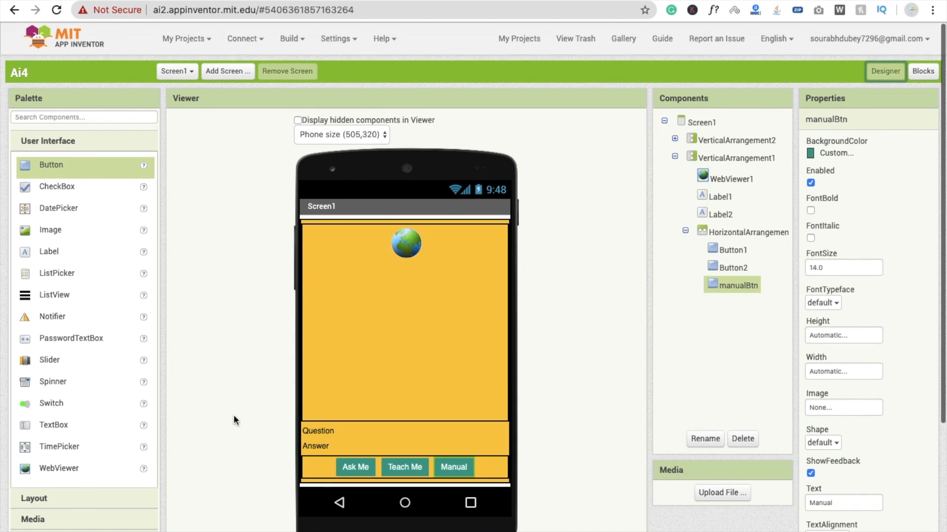
pyautogui.scroll(-1, 527, 385)
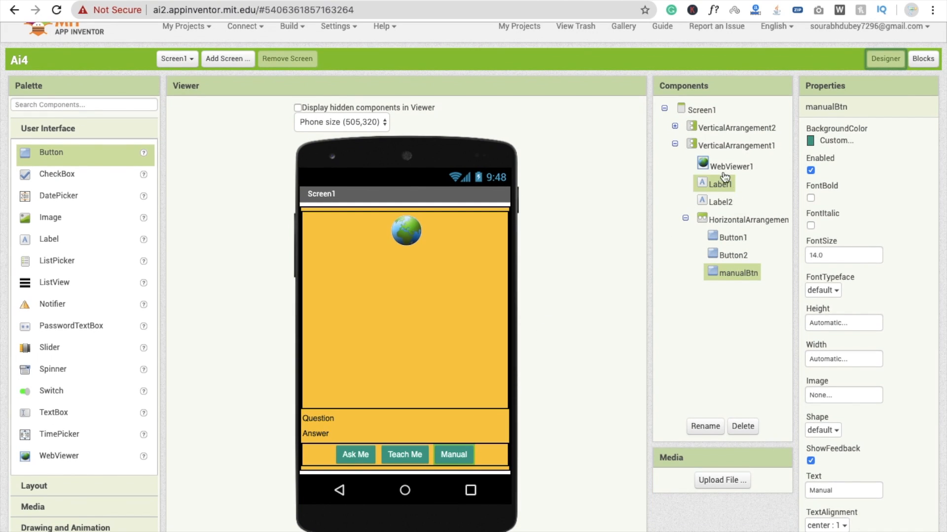
pyautogui.click(675, 144)
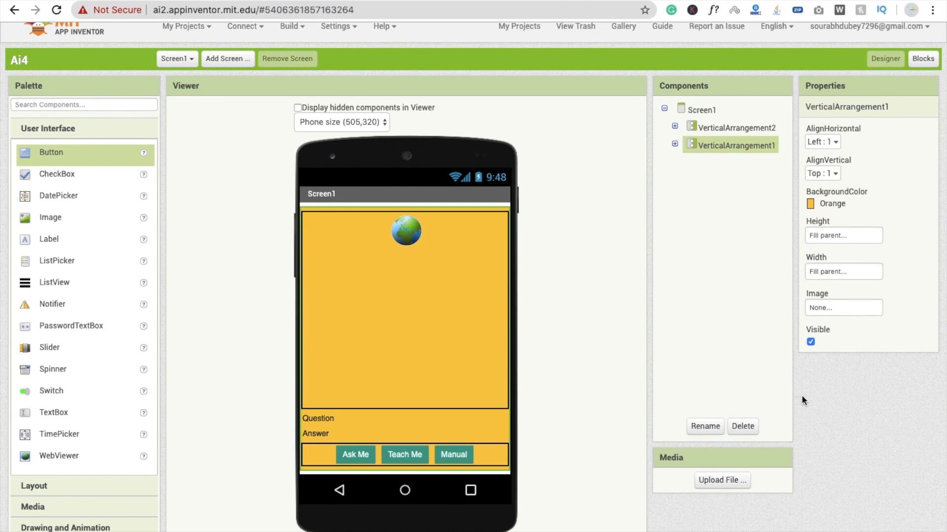
pyautogui.click(811, 342)
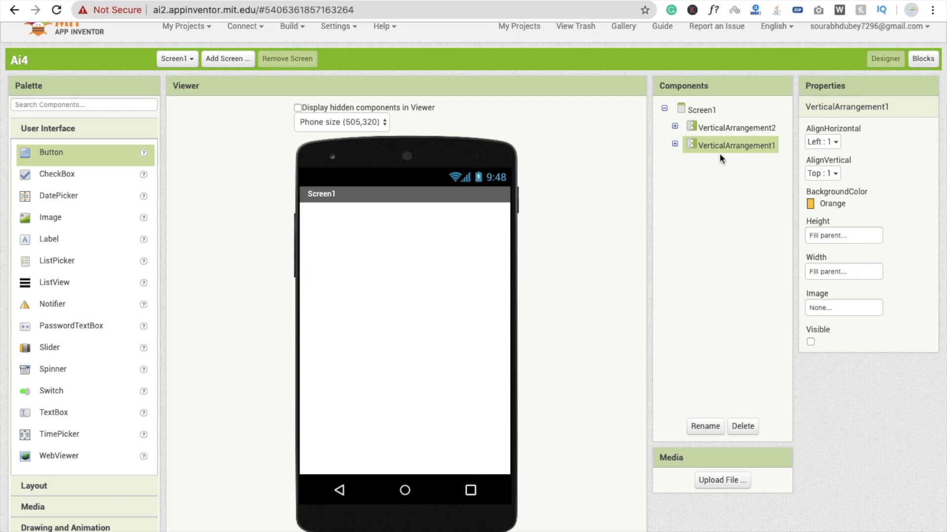
pyautogui.click(674, 127)
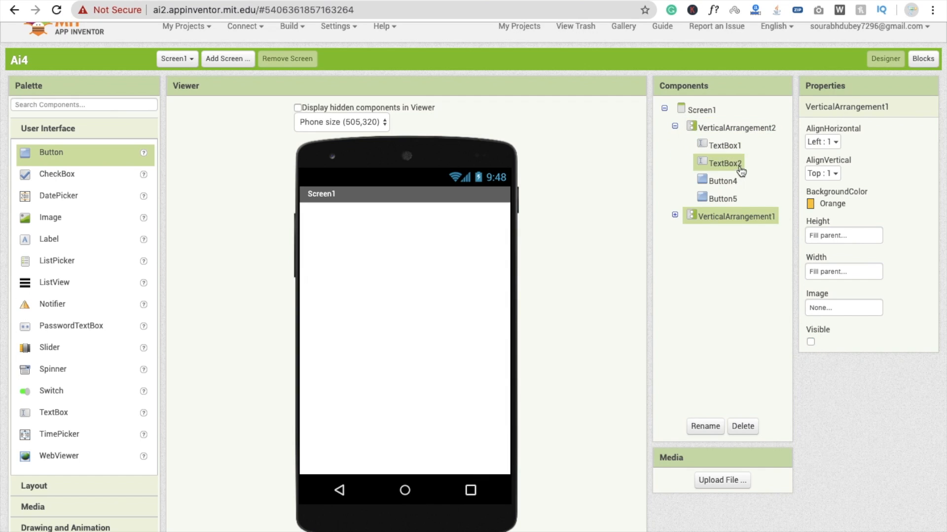
pyautogui.click(734, 203)
pyautogui.click(734, 128)
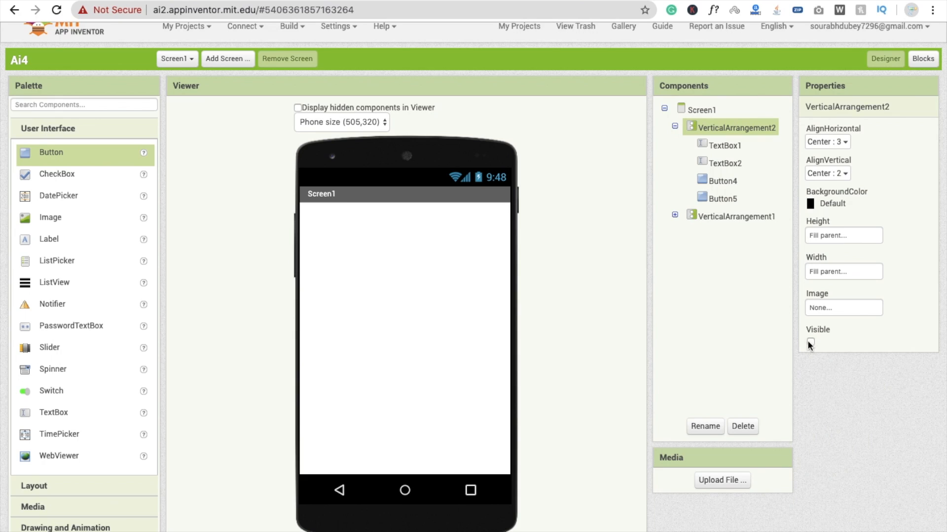
pyautogui.click(810, 342)
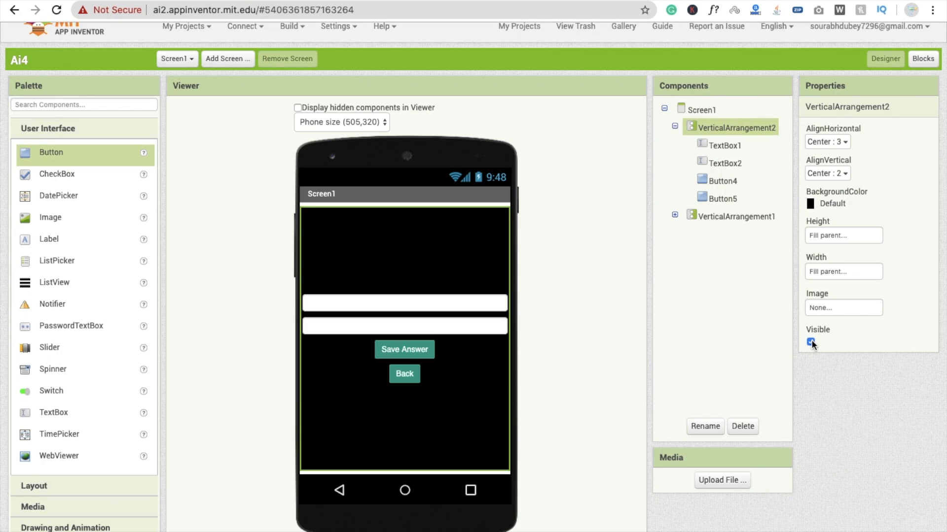
# - Rename the Back button component to backBtn and switch to the blocks editor
pyautogui.click(405, 380)
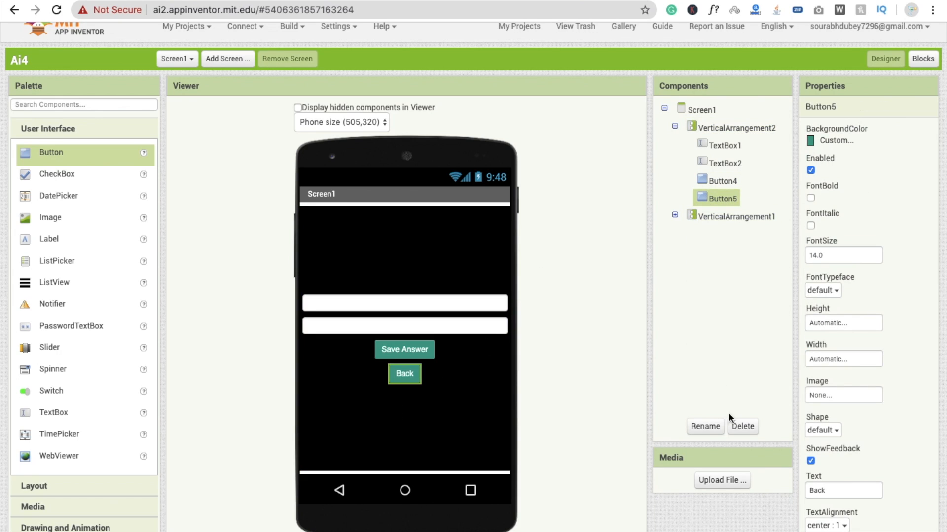
pyautogui.click(704, 425)
pyautogui.write('backBtn')
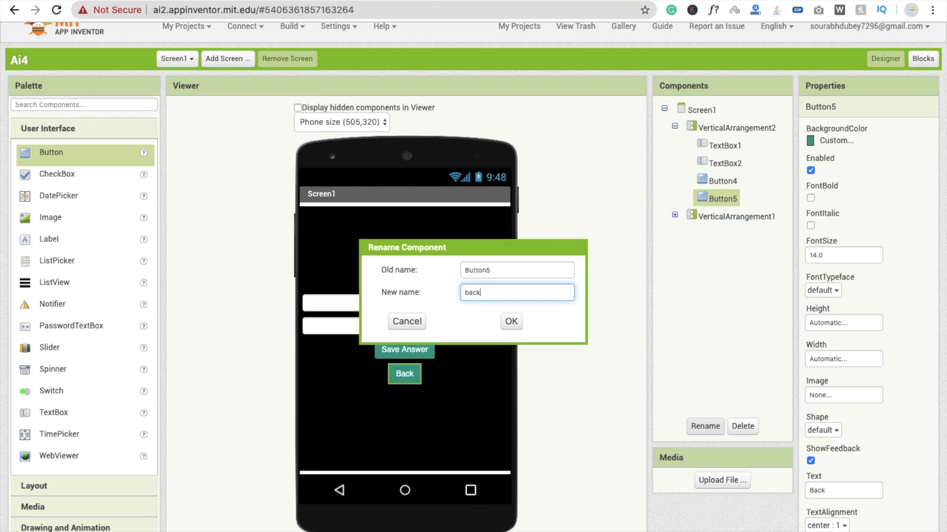
pyautogui.click(511, 322)
pyautogui.click(926, 63)
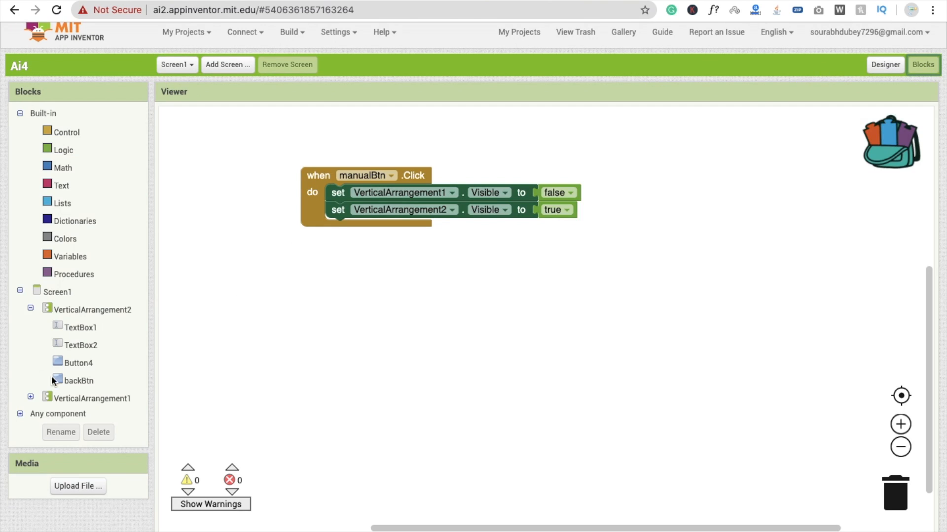
pyautogui.click(74, 380)
pyautogui.moveTo(180, 116); pyautogui.dragTo(314, 282)
pyautogui.press('Delete')
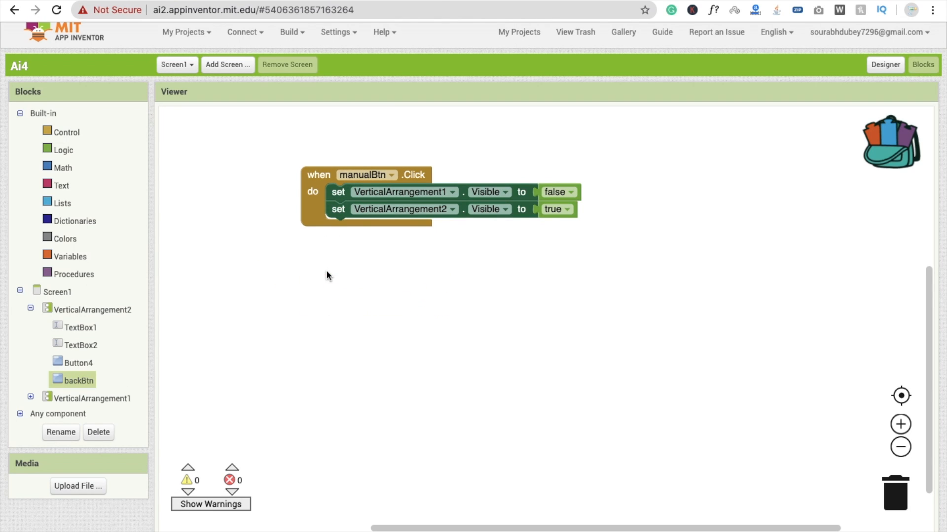
# - Duplicate the manualBtn.Click handler, place the copy below the original and change its component to backBtn
pyautogui.click(319, 212)
pyautogui.hotkey('ctrl', 'c')
pyautogui.hotkey('ctrl', 'v')
pyautogui.moveTo(325, 246); pyautogui.dragTo(303, 312)
pyautogui.click(371, 267)
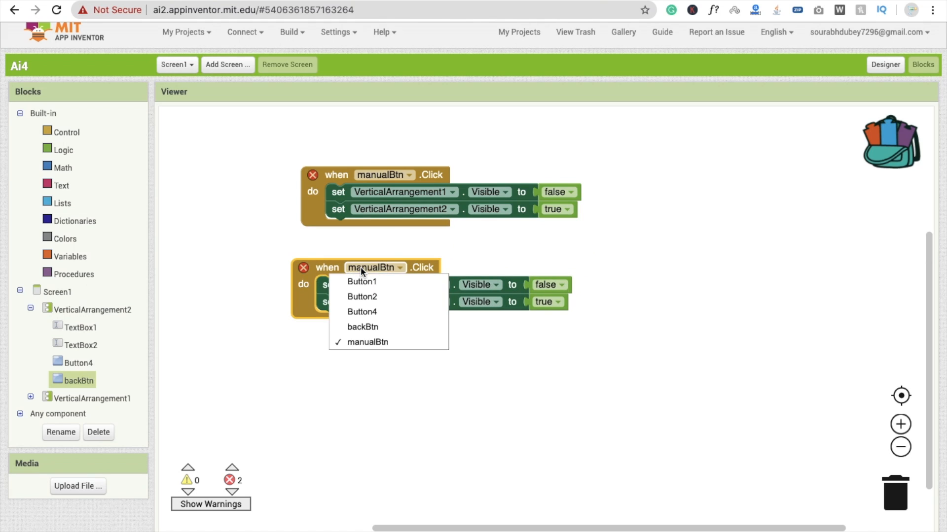
pyautogui.click(381, 323)
# - In the backBtn.Click handler, set VerticalArrangement1's Visible to true and VerticalArrangement2's Visible to false
pyautogui.click(542, 284)
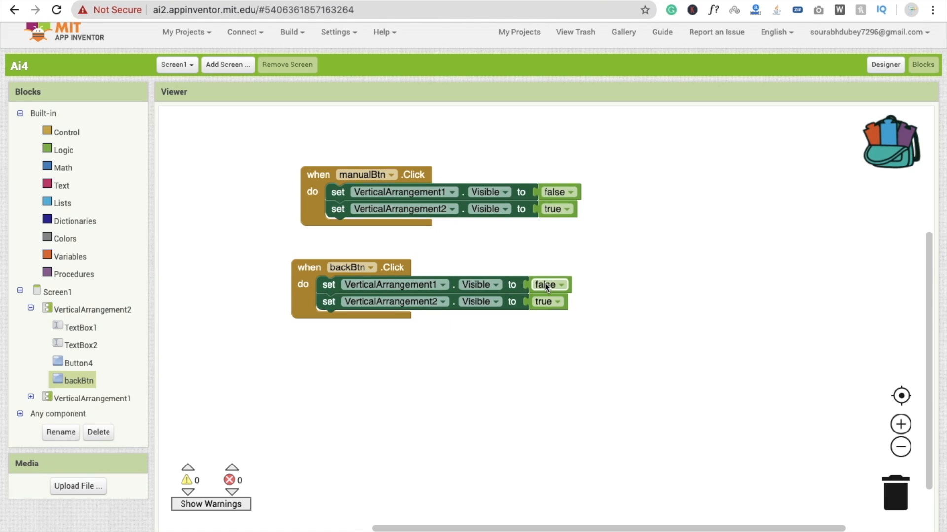
pyautogui.click(548, 295)
pyautogui.click(550, 301)
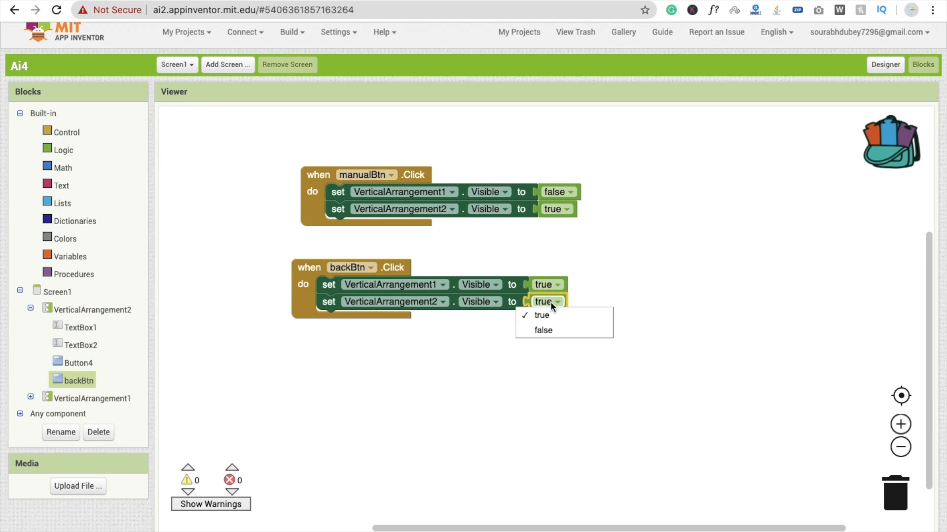
pyautogui.click(554, 327)
# - Return to the designer, hide VerticalArrangement2 and make VerticalArrangement1 visible
pyautogui.click(881, 65)
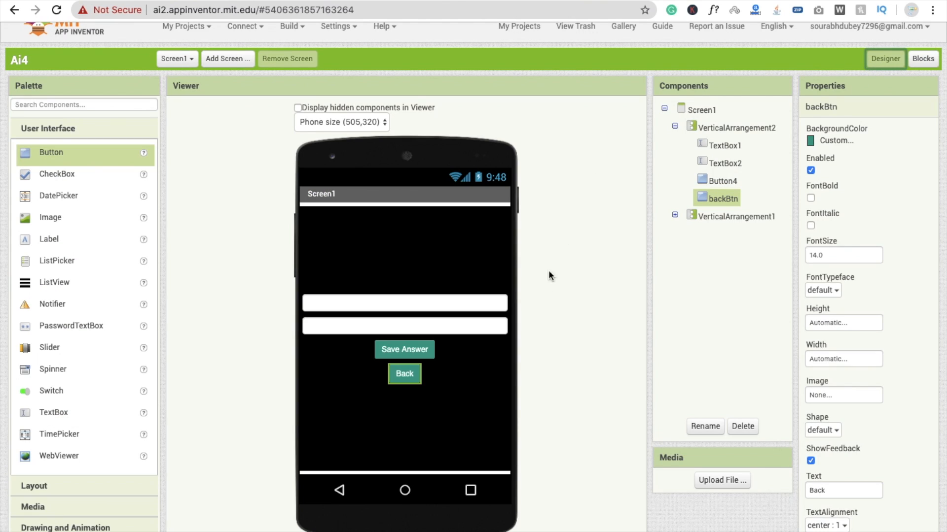
pyautogui.click(675, 126)
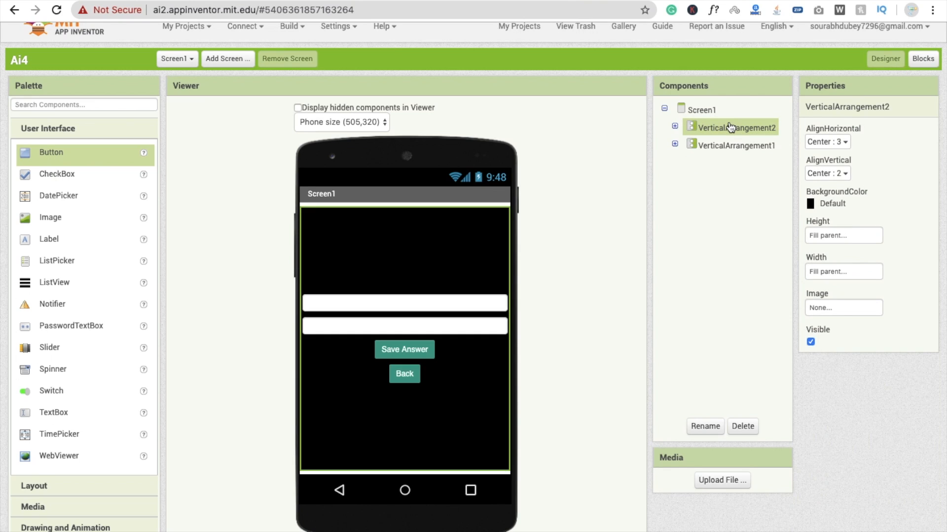
pyautogui.click(810, 342)
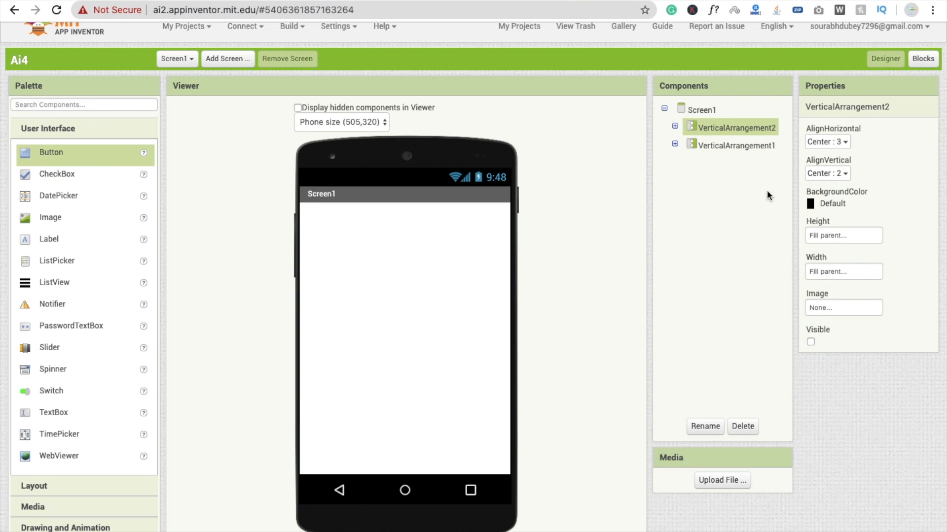
pyautogui.click(726, 152)
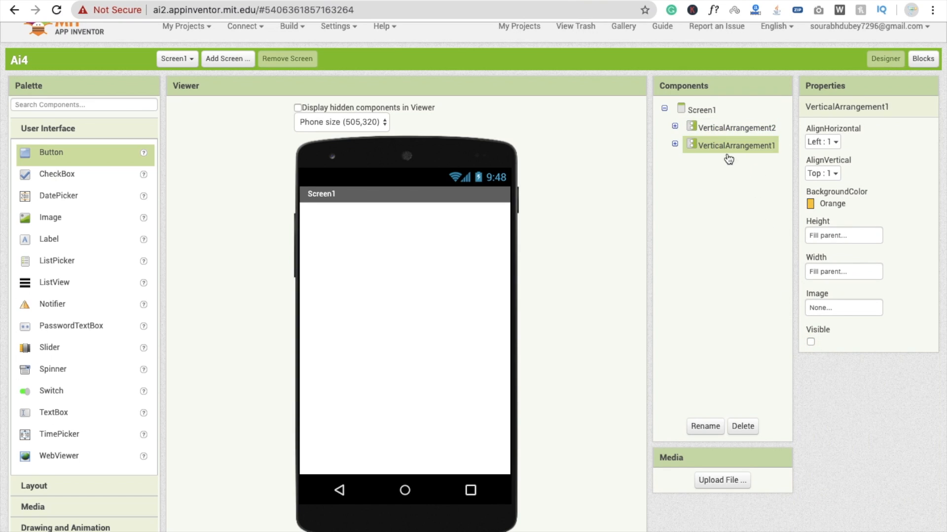
pyautogui.click(810, 342)
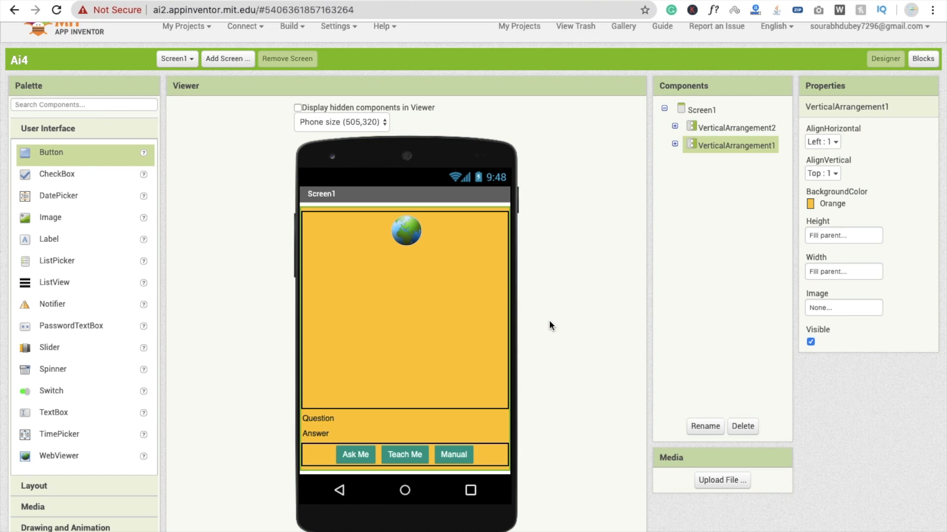
pyautogui.click(929, 63)
pyautogui.click(885, 64)
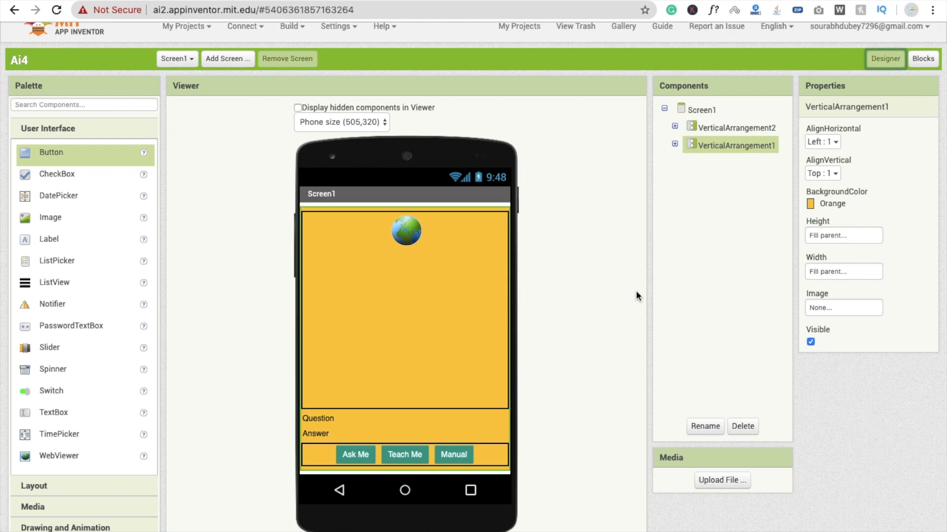